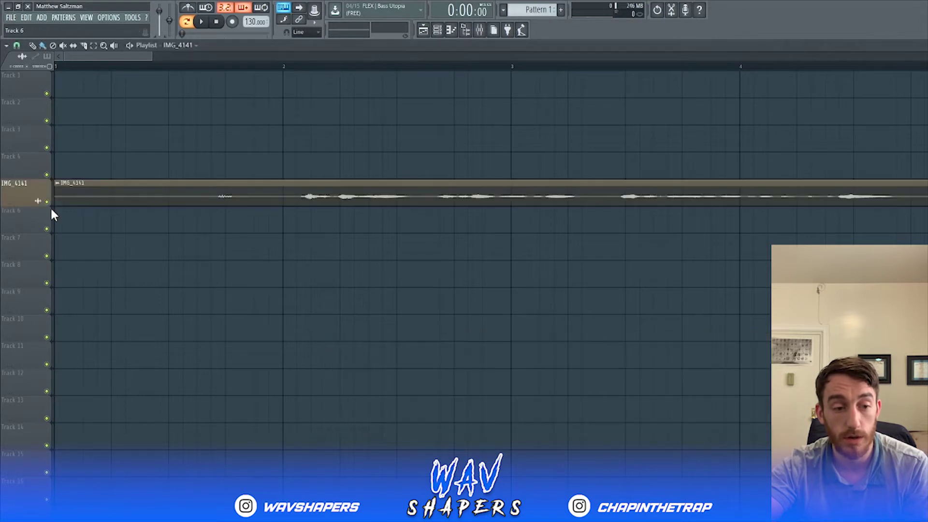
Step: Open the IMG_4141 audio clip in the Edison sample editor and play the recording
{"action": "right_click", "coordinate": [60, 186]}
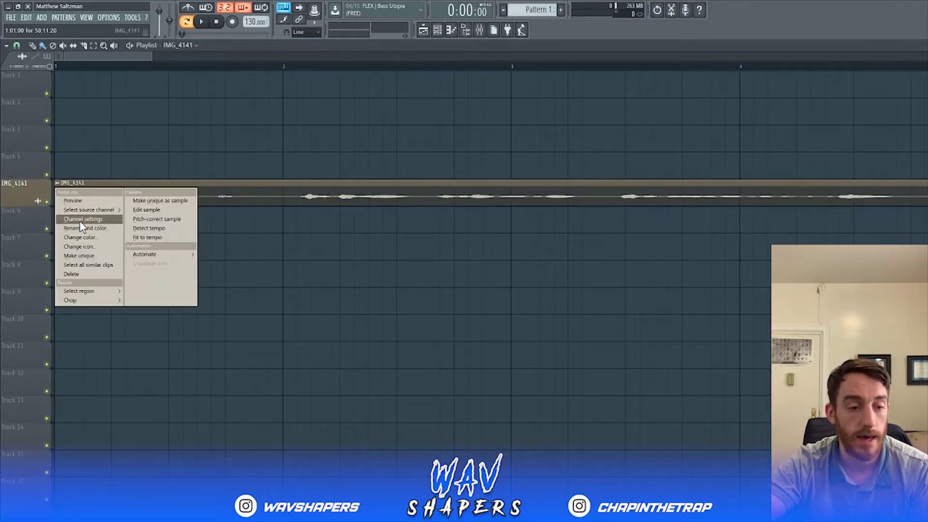
{"action": "left_click", "coordinate": [52, 178]}
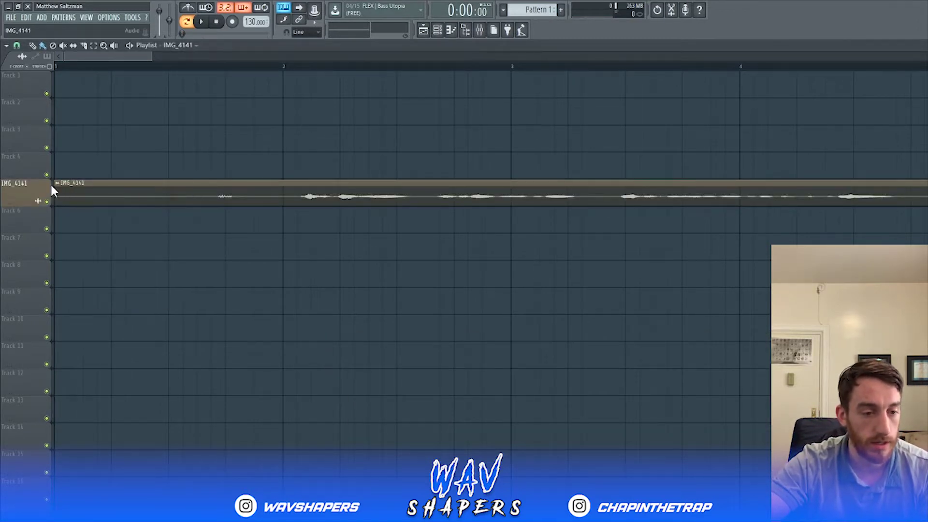
{"action": "left_click", "coordinate": [58, 185]}
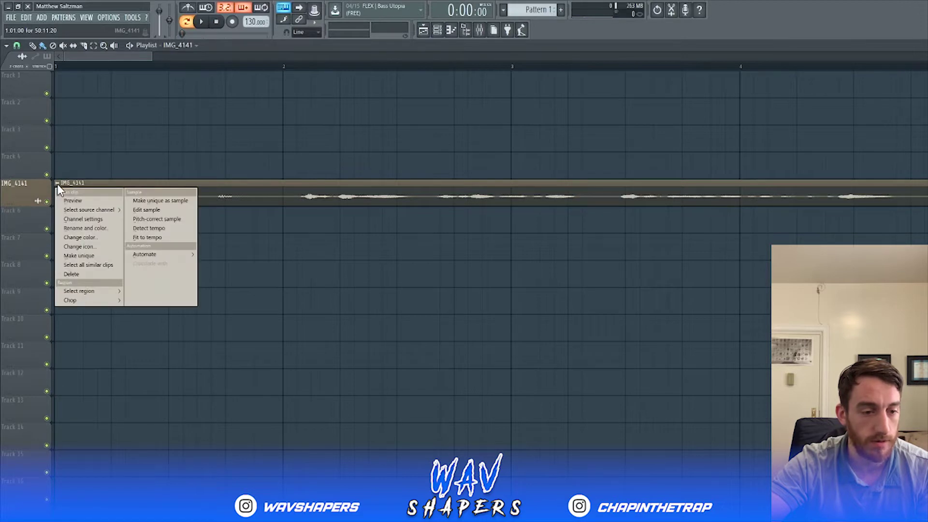
{"action": "left_click", "coordinate": [156, 211]}
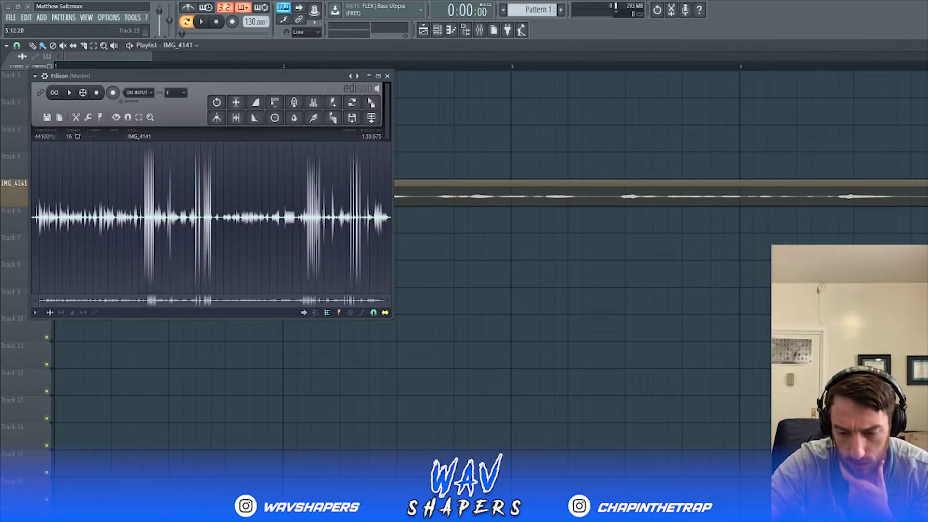
{"action": "left_click", "coordinate": [70, 92]}
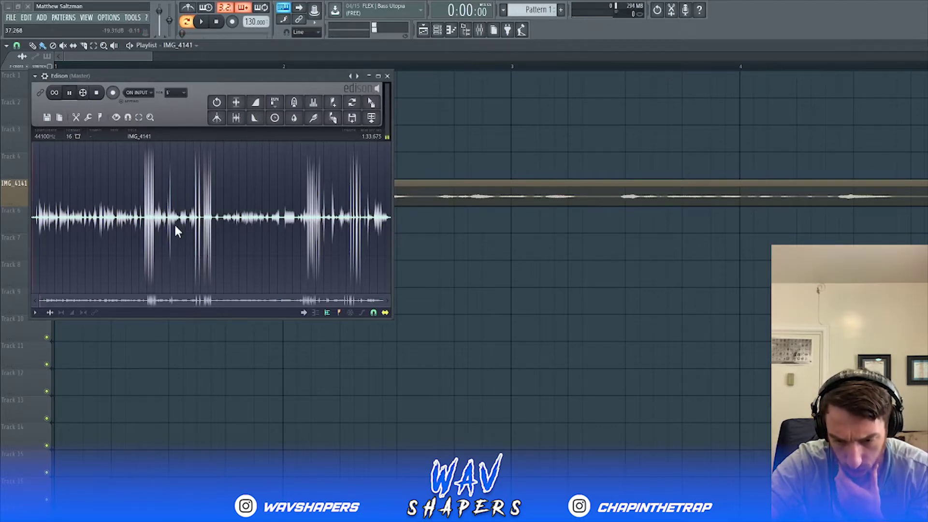
{"action": "key", "text": "alt+Tab"}
{"action": "key", "text": "alt+Tab"}
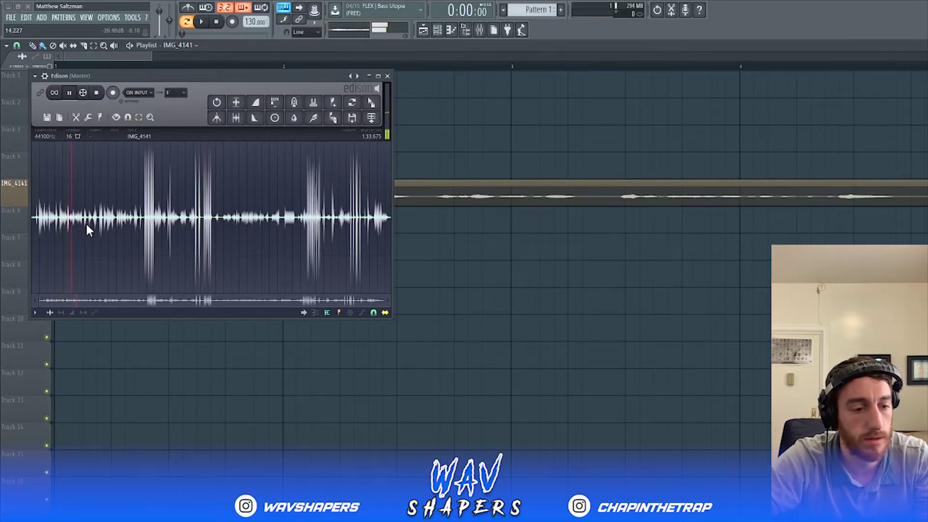
Step: Audition the section before the first loud peaks and delete about the first 26.3 seconds of the recording
{"action": "left_click_drag", "start_coordinate": [86, 222], "coordinate": [211, 218]}
{"action": "left_click_drag", "start_coordinate": [87, 221], "coordinate": [129, 221]}
{"action": "key", "text": "space"}
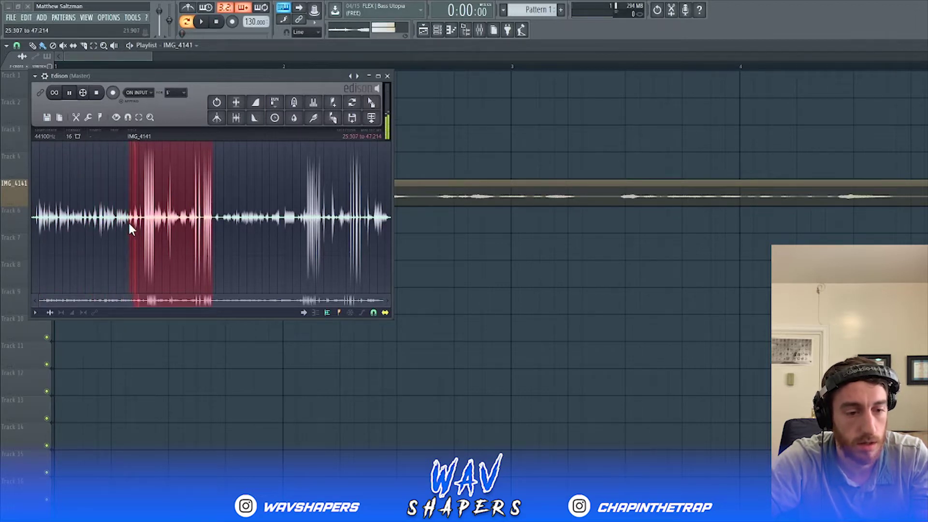
{"action": "key", "text": "space"}
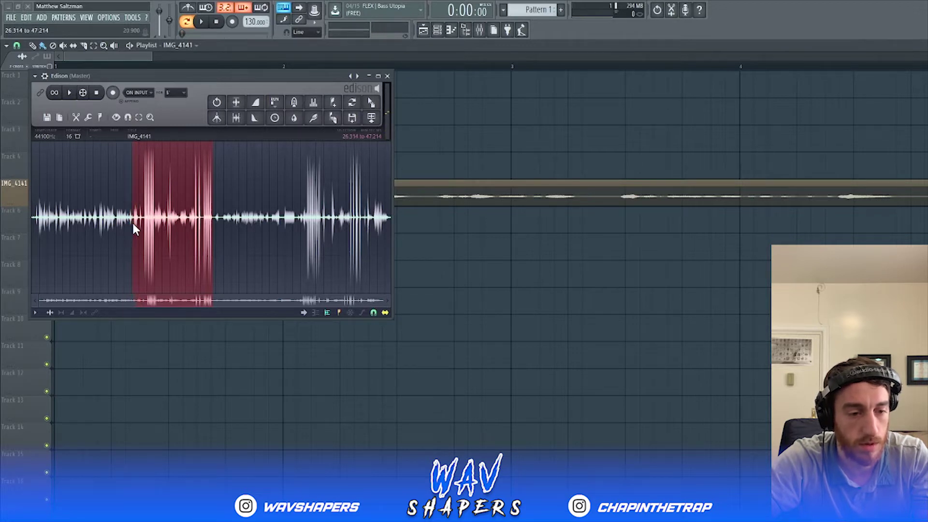
{"action": "left_click_drag", "start_coordinate": [132, 222], "coordinate": [1, 218]}
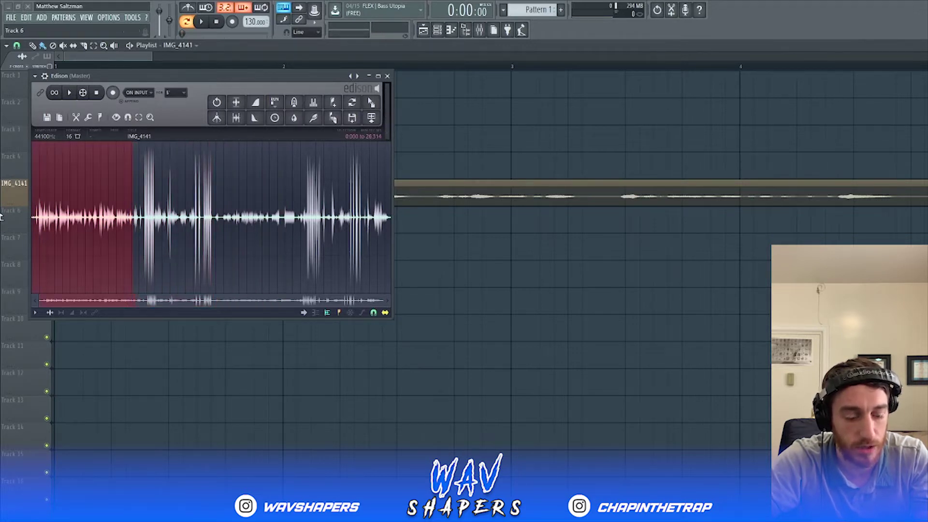
{"action": "key", "text": "Delete"}
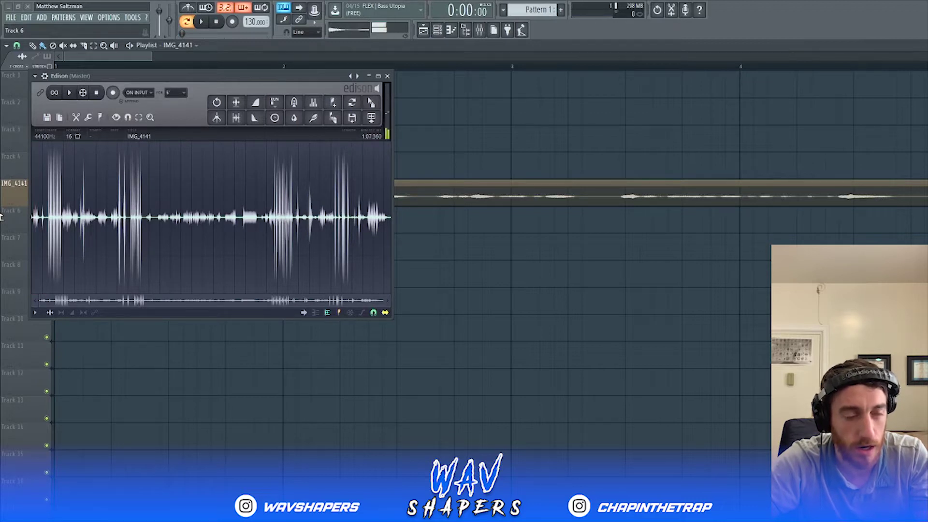
Step: Delete everything after about the first 1.9 seconds, just before the loud peaks, and play back the remaining audio
{"action": "left_click_drag", "start_coordinate": [43, 223], "coordinate": [526, 257]}
{"action": "key", "text": "Delete"}
{"action": "key", "text": "space"}
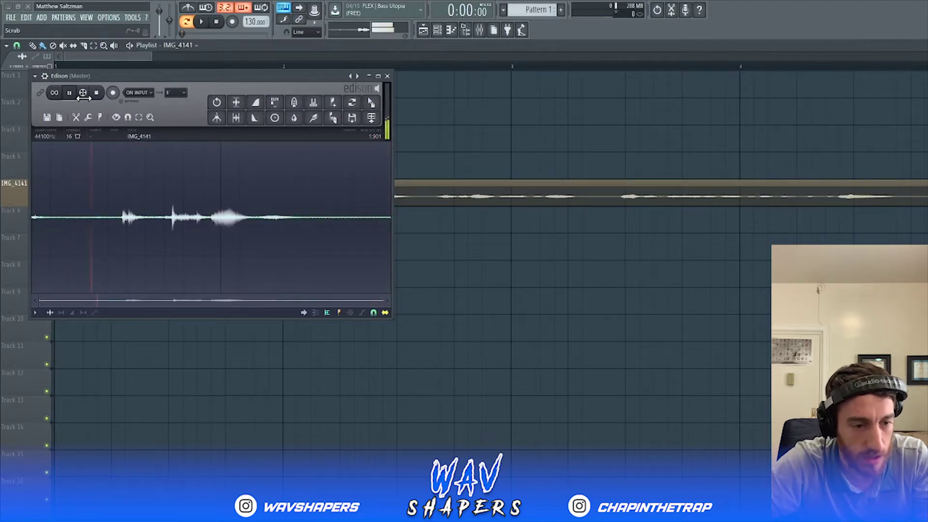
{"action": "key", "text": "space"}
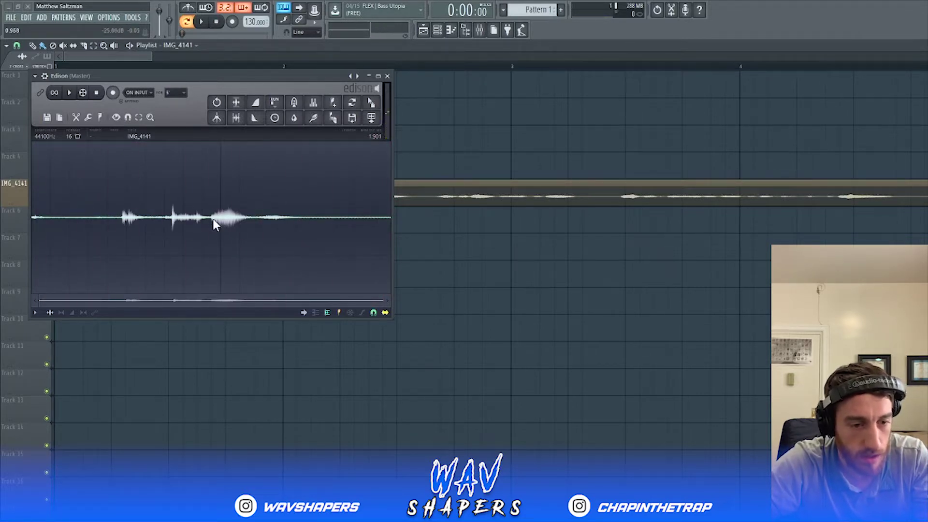
Step: Trim the sample to about 0.47 seconds by deleting the tail after the second hit and the quiet lead-in before the first
{"action": "left_click_drag", "start_coordinate": [212, 219], "coordinate": [586, 234]}
{"action": "key", "text": "Delete"}
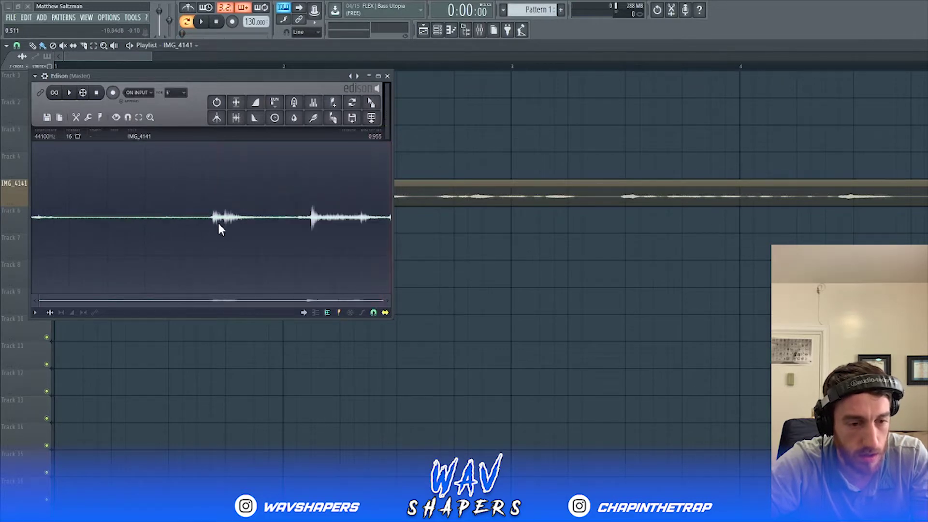
{"action": "left_click_drag", "start_coordinate": [213, 217], "coordinate": [31, 217]}
{"action": "key", "text": "Delete"}
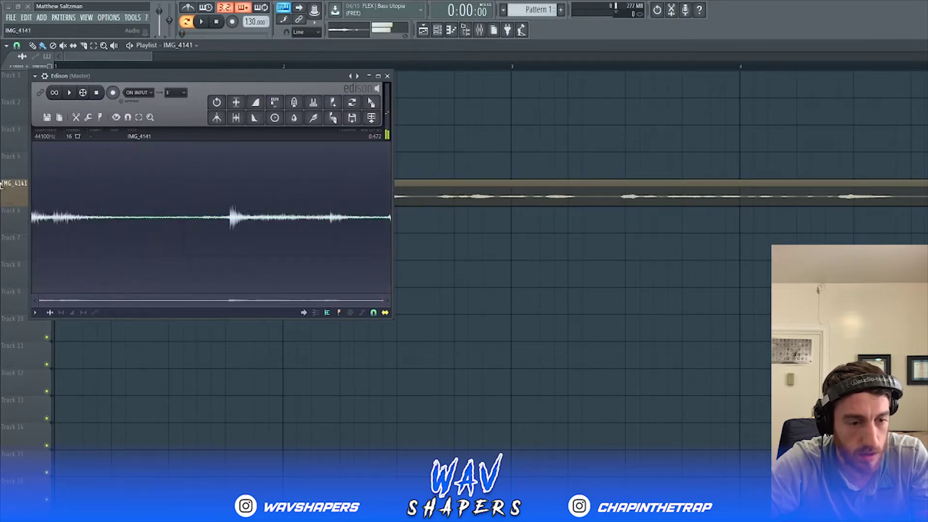
Step: Save the trimmed sample to the Desktop as IMG_4141 in WAV format and close the sample editor
{"action": "left_click", "coordinate": [47, 117]}
{"action": "left_click", "coordinate": [71, 150]}
{"action": "left_click", "coordinate": [97, 215]}
{"action": "left_click", "coordinate": [362, 452]}
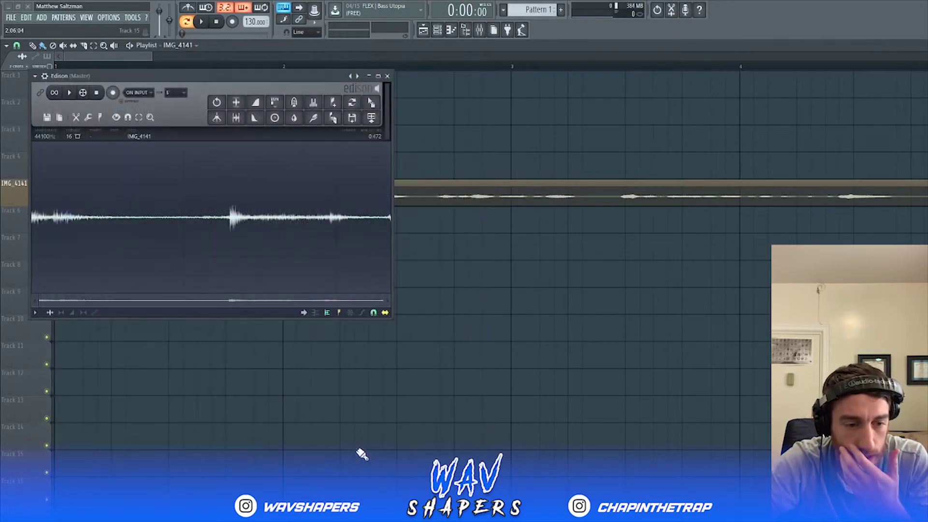
{"action": "left_click", "coordinate": [387, 77]}
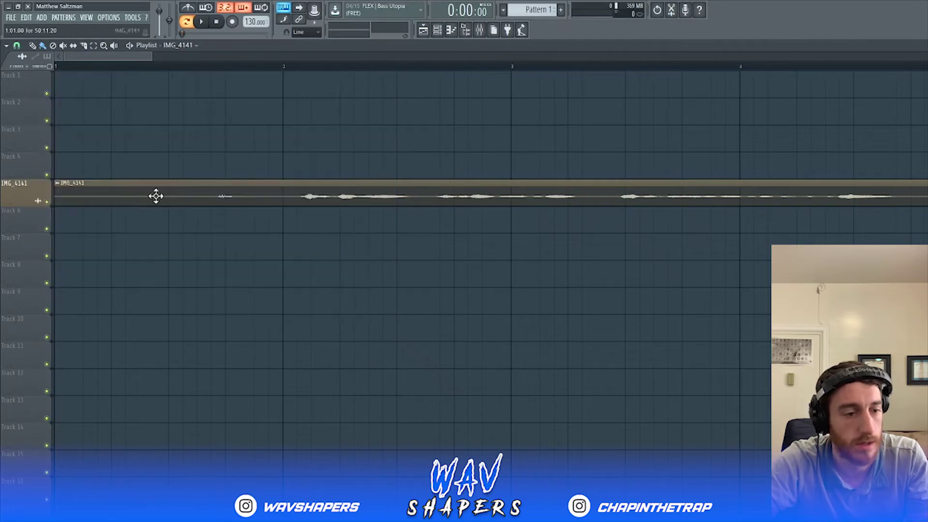
Step: Reopen the original IMG_4141 clip in Edison and maximize the editor window
{"action": "right_click", "coordinate": [59, 190]}
{"action": "left_click", "coordinate": [168, 211]}
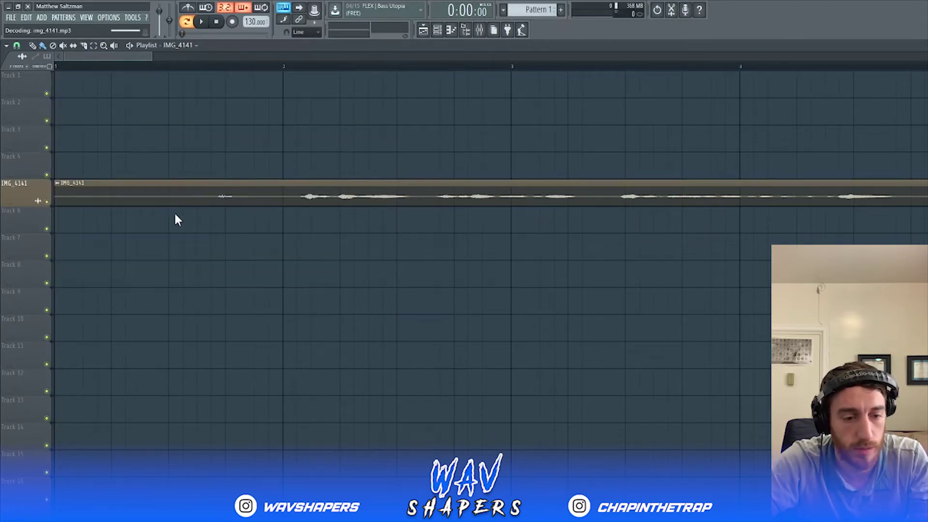
{"action": "left_click", "coordinate": [378, 77]}
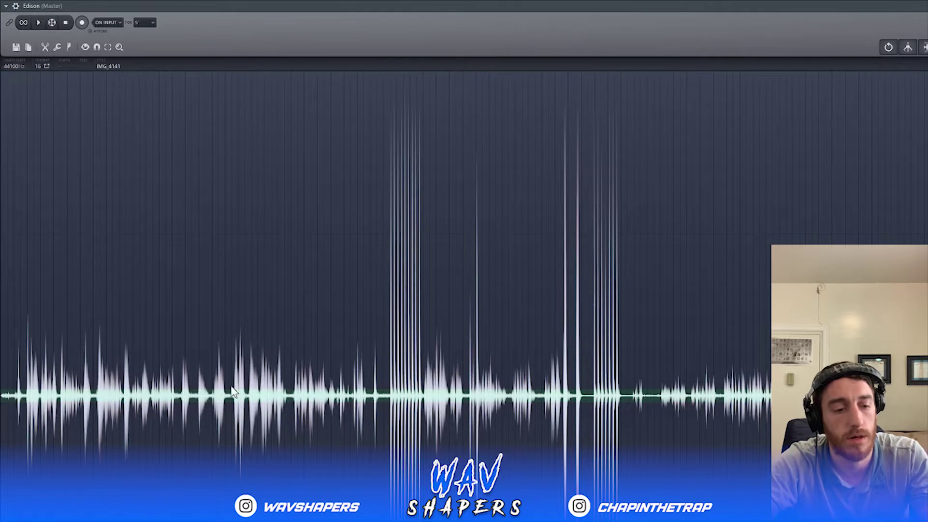
Step: Audition the audio leading up to the first group of tall peaks and delete everything before that group
{"action": "left_click_drag", "start_coordinate": [254, 410], "coordinate": [439, 425]}
{"action": "left_click_drag", "start_coordinate": [253, 406], "coordinate": [772, 381]}
{"action": "key", "text": "space"}
{"action": "key", "text": "Delete"}
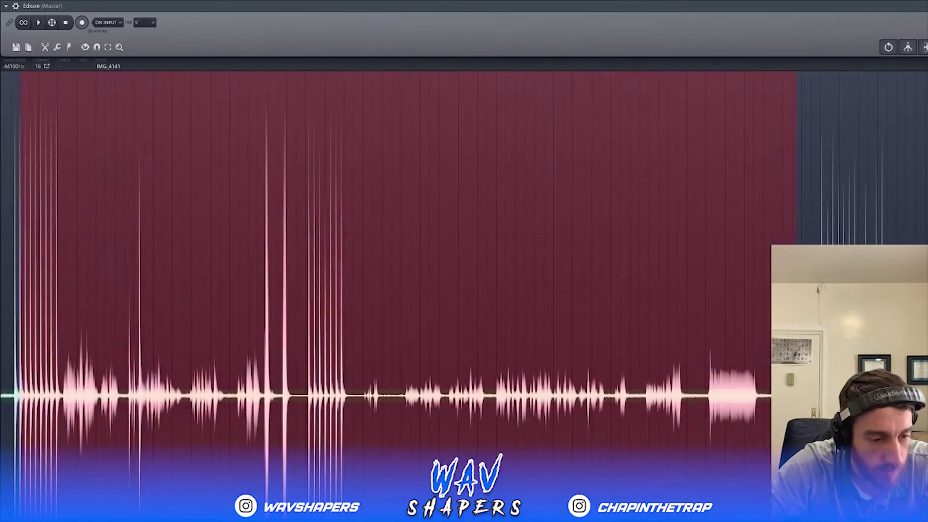
Step: Isolate the first tall peak by deleting all audio after its decay and the quiet lead-in before it
{"action": "left_click_drag", "start_coordinate": [20, 411], "coordinate": [666, 408]}
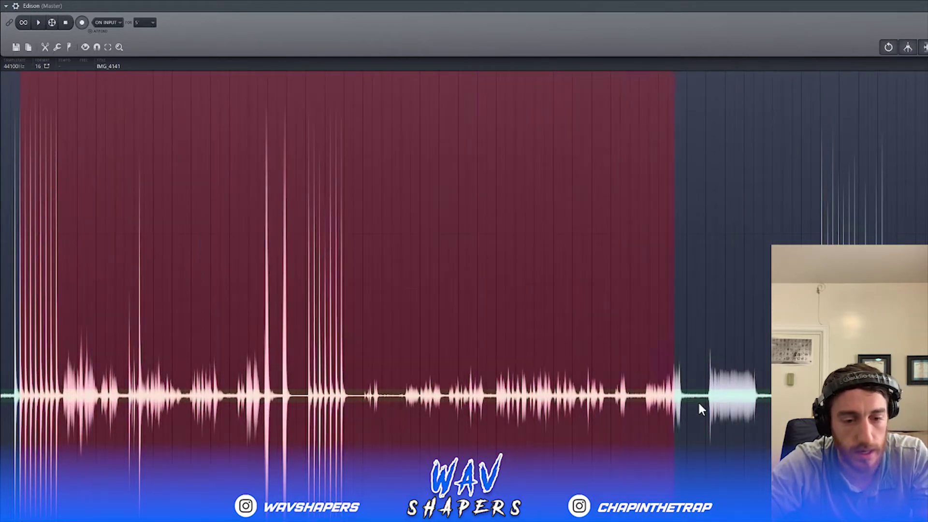
{"action": "key", "text": "Delete"}
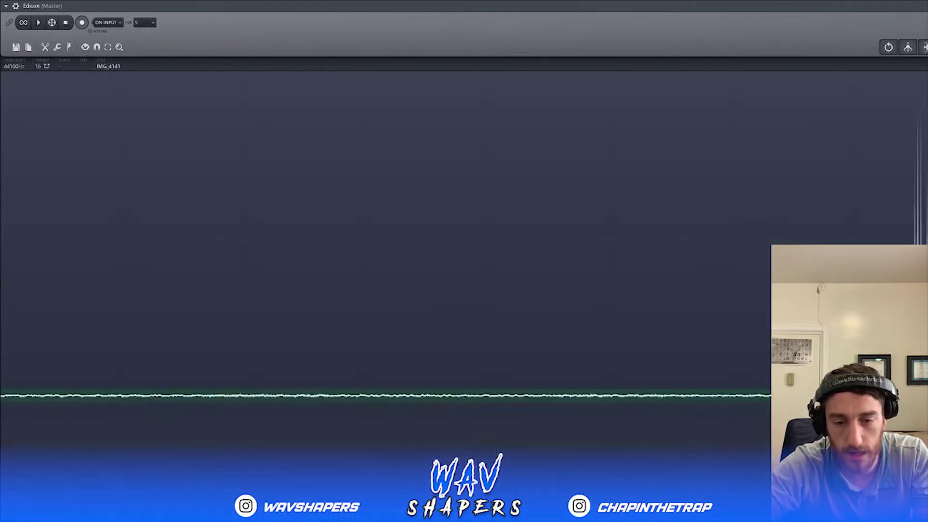
{"action": "left_click_drag", "start_coordinate": [913, 384], "coordinate": [1, 389]}
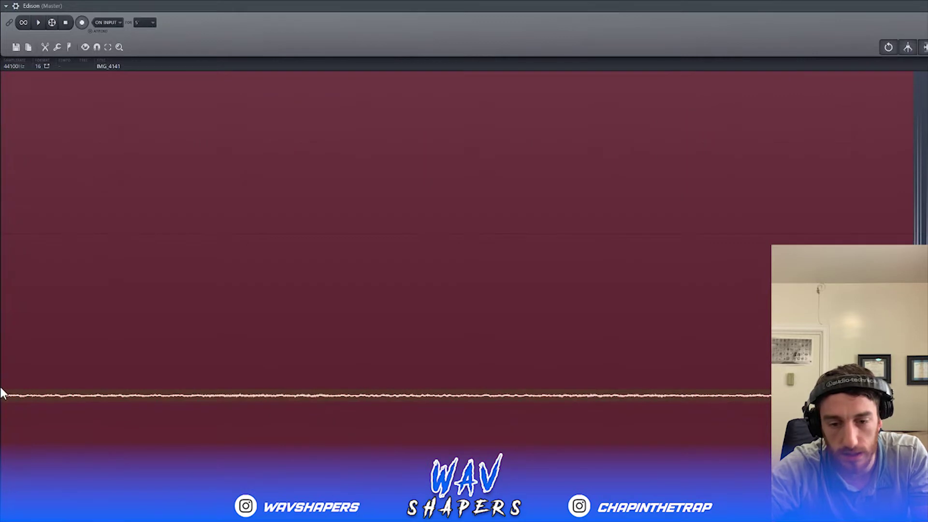
{"action": "key", "text": "Delete"}
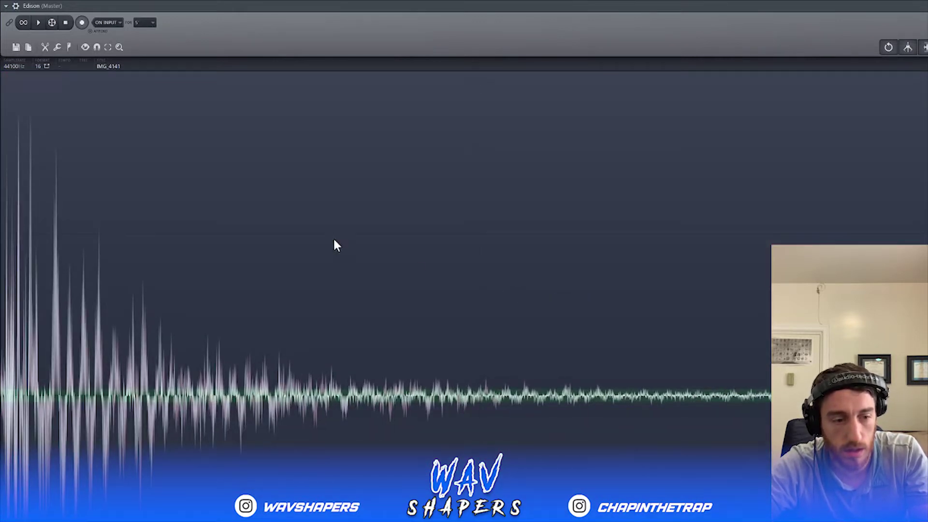
Step: Save the isolated hit to the Desktop as a WAV file named "IMG_4141 (Coffee", keeping the existing IMG_4141 file
{"action": "left_click", "coordinate": [16, 47]}
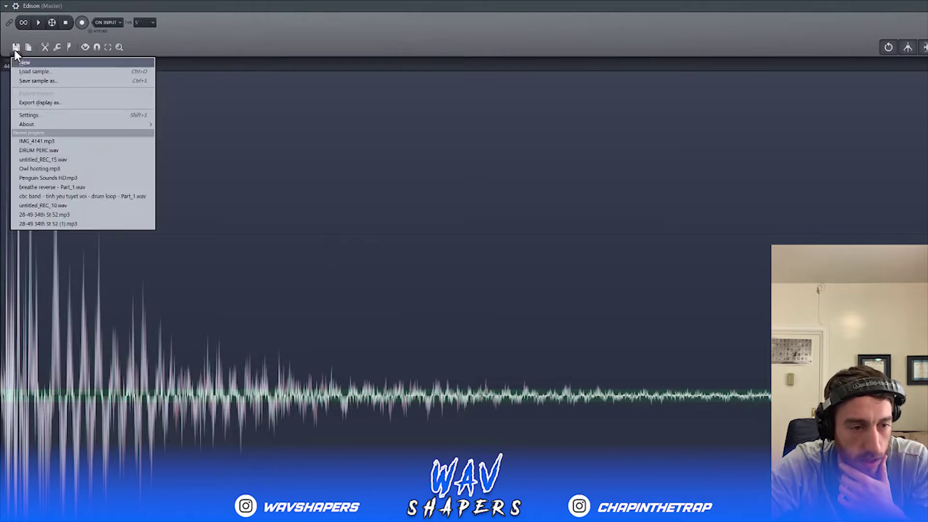
{"action": "left_click", "coordinate": [30, 81]}
{"action": "scroll", "coordinate": [53, 193], "scroll_direction": "down", "scroll_amount": 5}
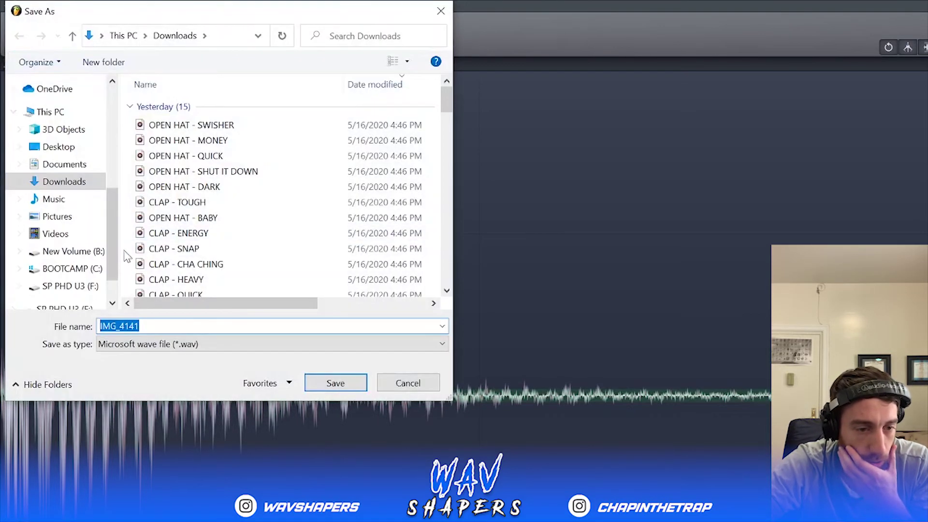
{"action": "left_click", "coordinate": [52, 151]}
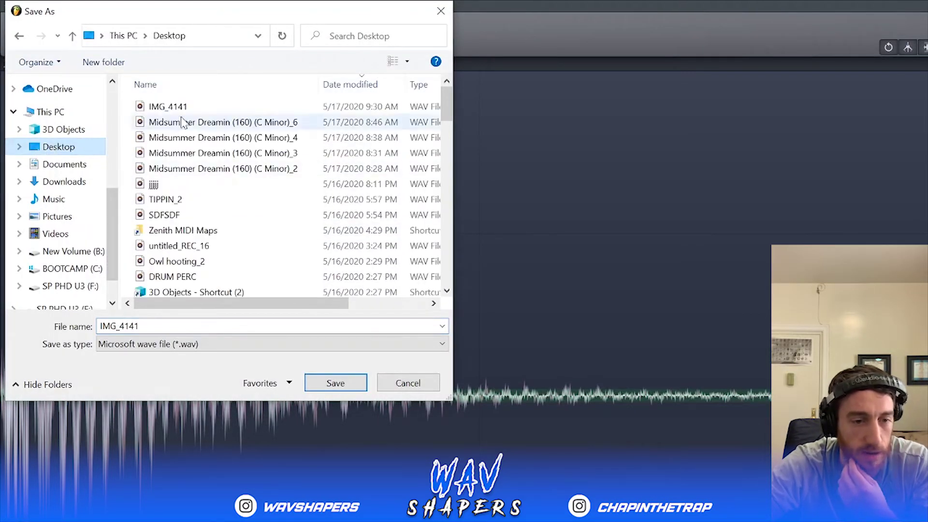
{"action": "left_click", "coordinate": [343, 383]}
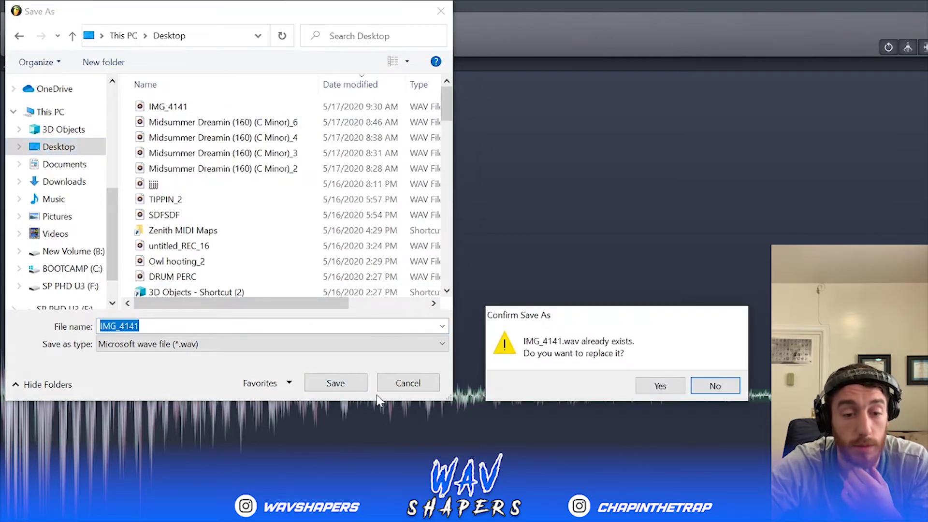
{"action": "left_click", "coordinate": [731, 384]}
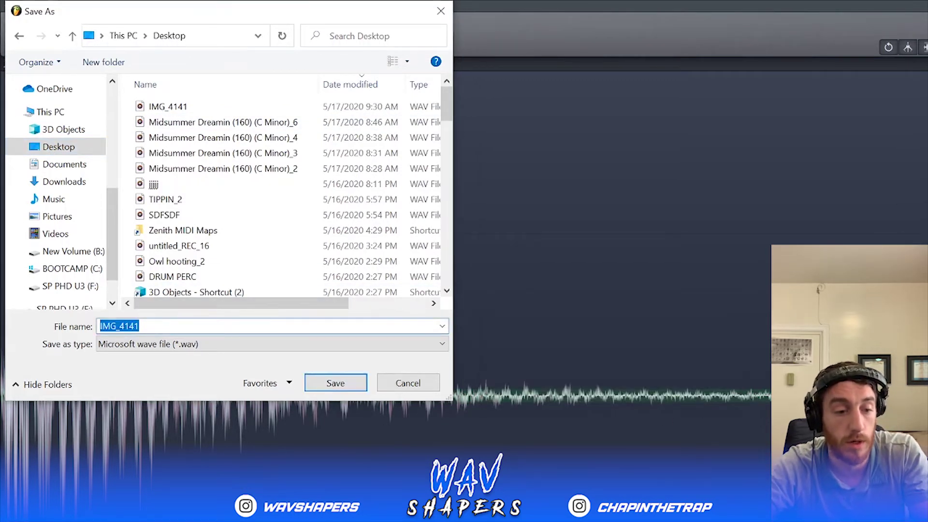
{"action": "left_click", "coordinate": [141, 326]}
{"action": "type", "text": "("}
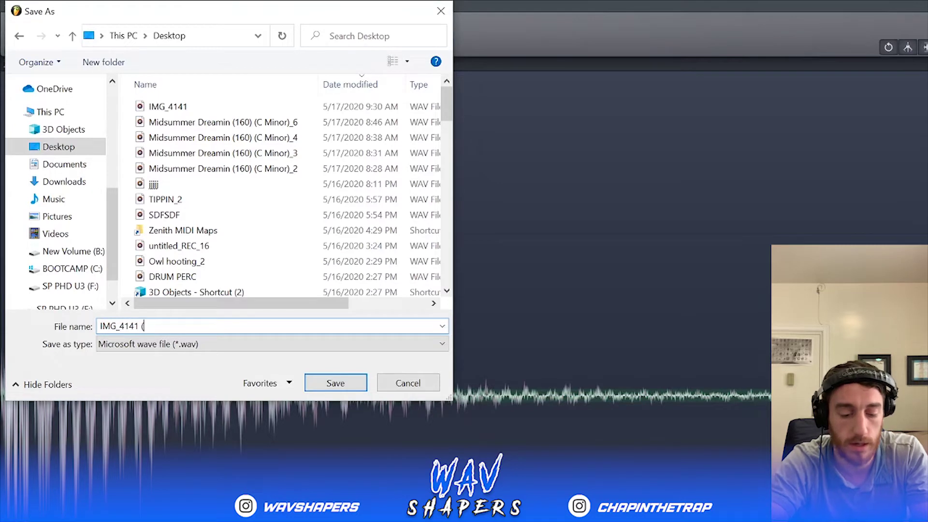
{"action": "type", "text": "Coffee"}
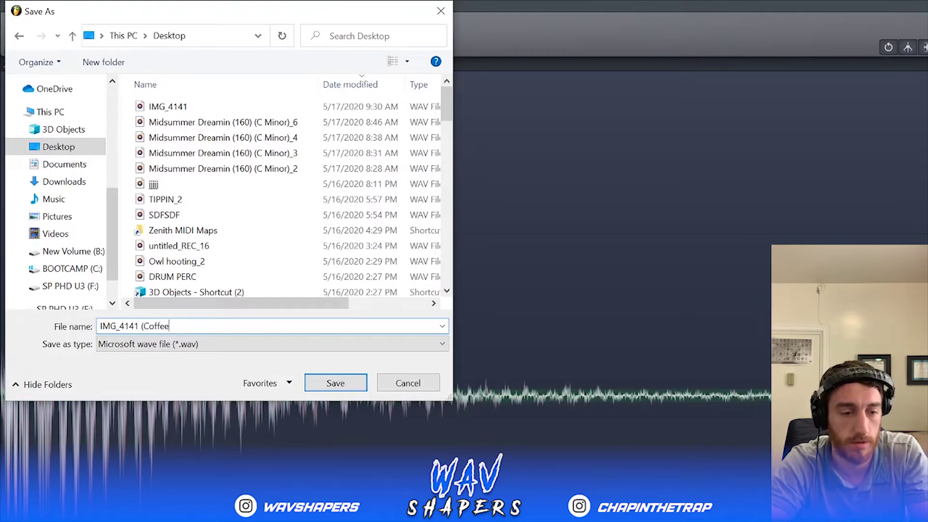
{"action": "key", "text": "Return"}
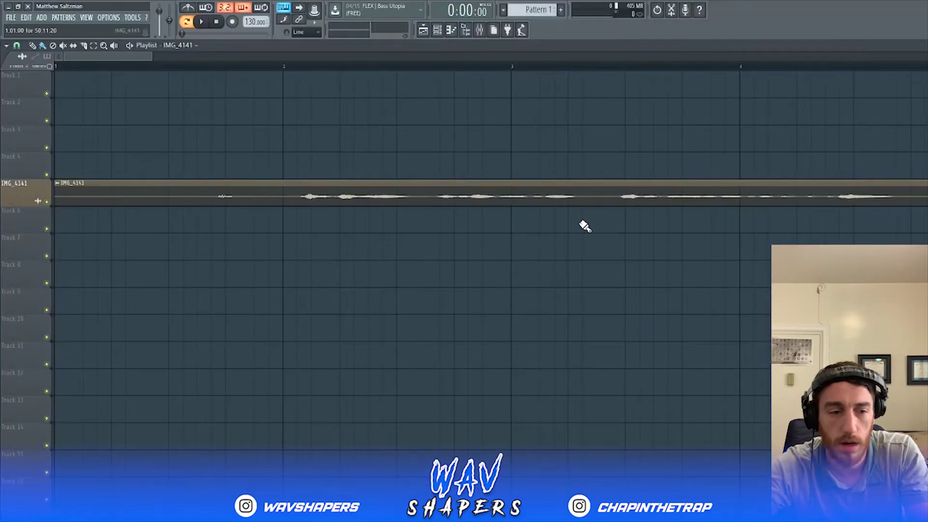
Step: Reopen the original IMG_4141 clip in Edison and delete everything from the start through the first group of tall peaks
{"action": "right_click", "coordinate": [59, 190]}
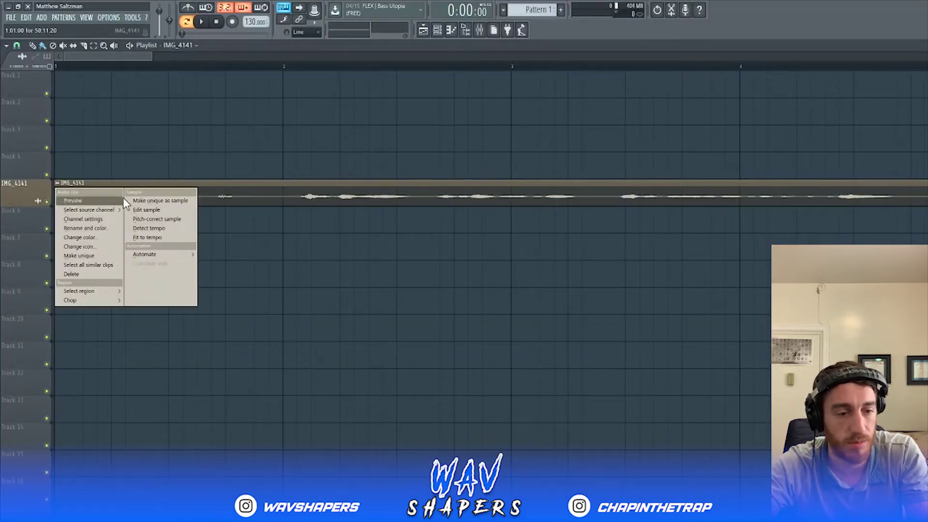
{"action": "left_click", "coordinate": [151, 209]}
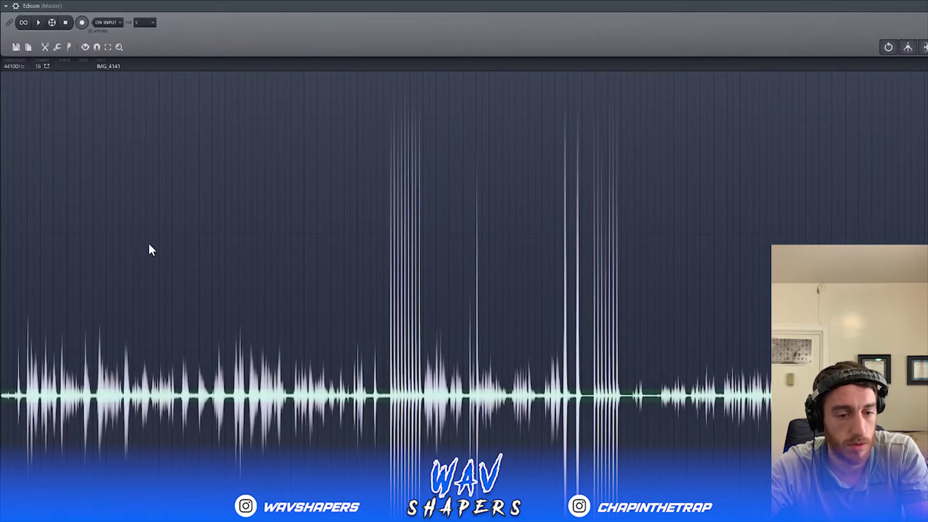
{"action": "left_click_drag", "start_coordinate": [424, 399], "coordinate": [2, 400]}
{"action": "key", "text": "Delete"}
Step: Audition the remaining IMG_4141 audio and delete the section before the narrow lone peak
{"action": "key", "text": "space"}
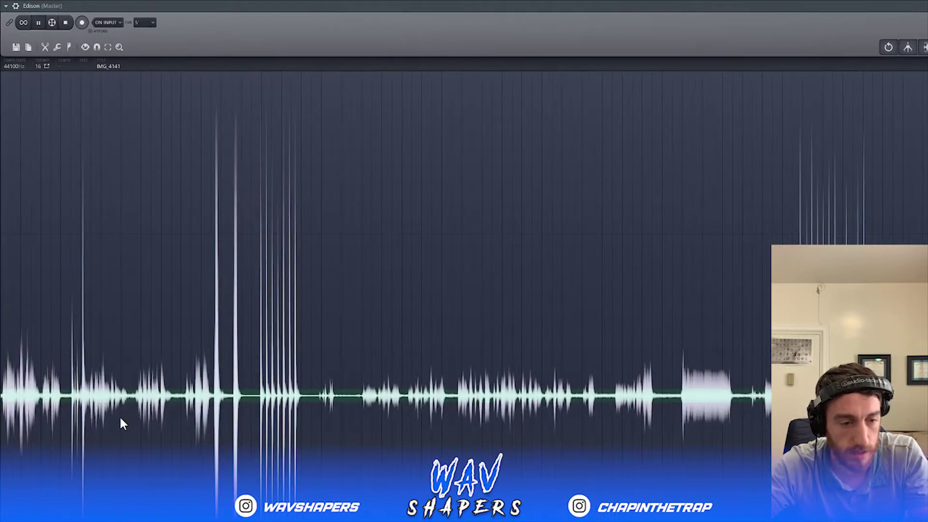
{"action": "key", "text": "space"}
{"action": "left_click_drag", "start_coordinate": [59, 407], "coordinate": [1, 412]}
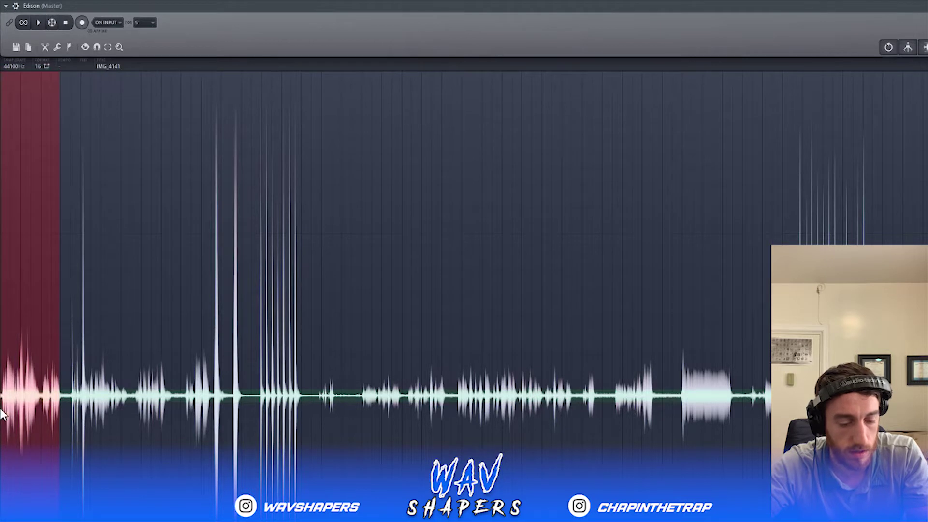
{"action": "key", "text": "Delete"}
Step: Play on from the lone peak and delete everything before the pair of thick tall peaks
{"action": "key", "text": "space"}
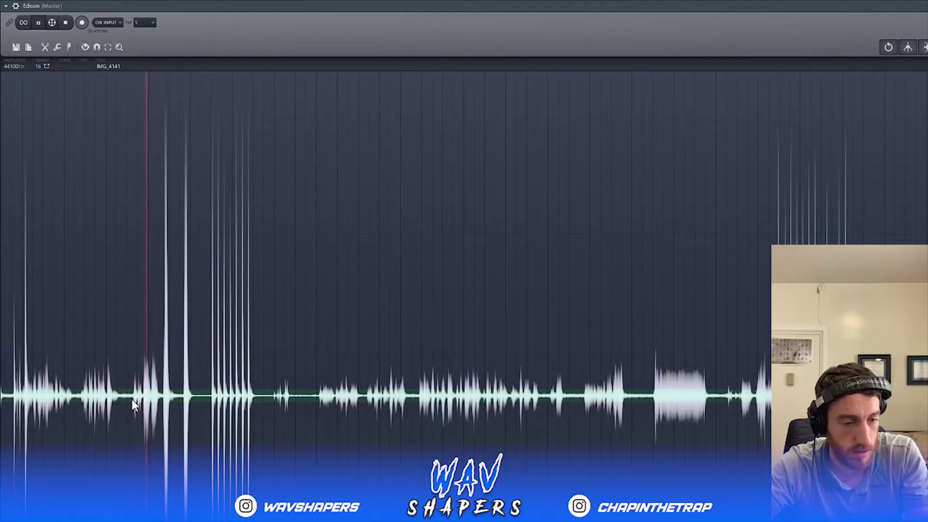
{"action": "key", "text": "space"}
{"action": "left_click_drag", "start_coordinate": [164, 405], "coordinate": [3, 410]}
{"action": "key", "text": "Delete"}
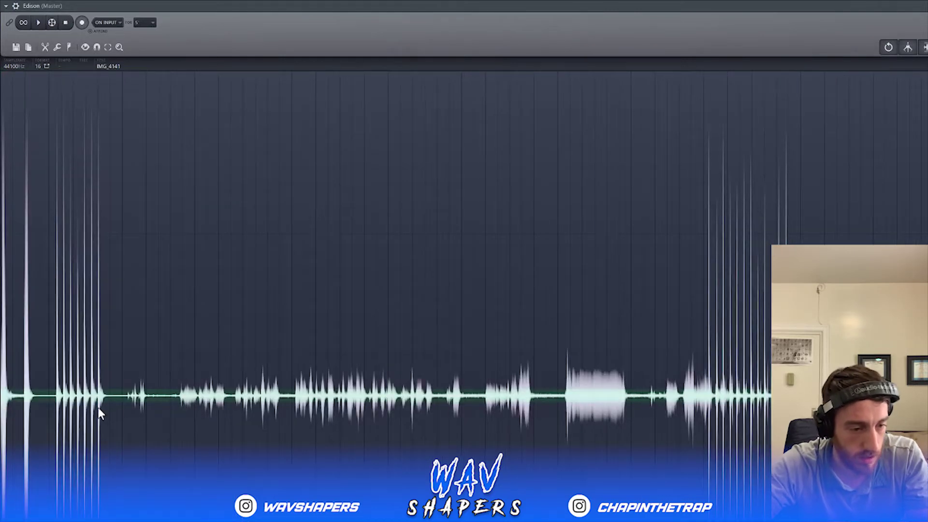
Step: Isolate the first thick peak by deleting the audio from the second peak onward, the quiet lead-in and the silent tail
{"action": "left_click_drag", "start_coordinate": [24, 396], "coordinate": [927, 396]}
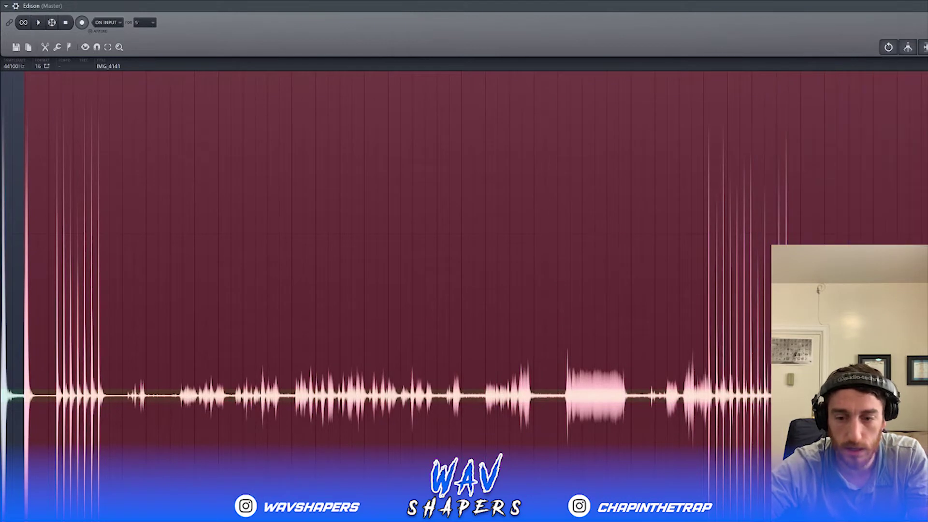
{"action": "key", "text": "Delete"}
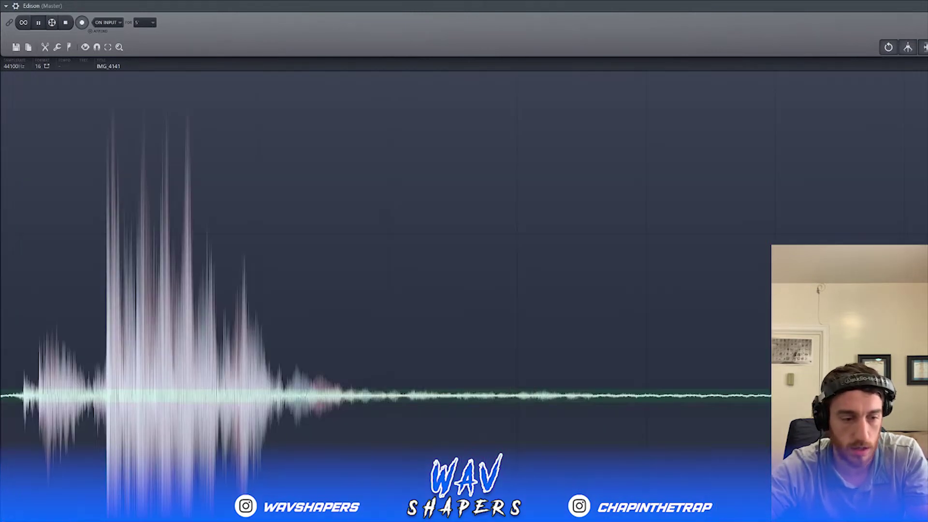
{"action": "key", "text": "space"}
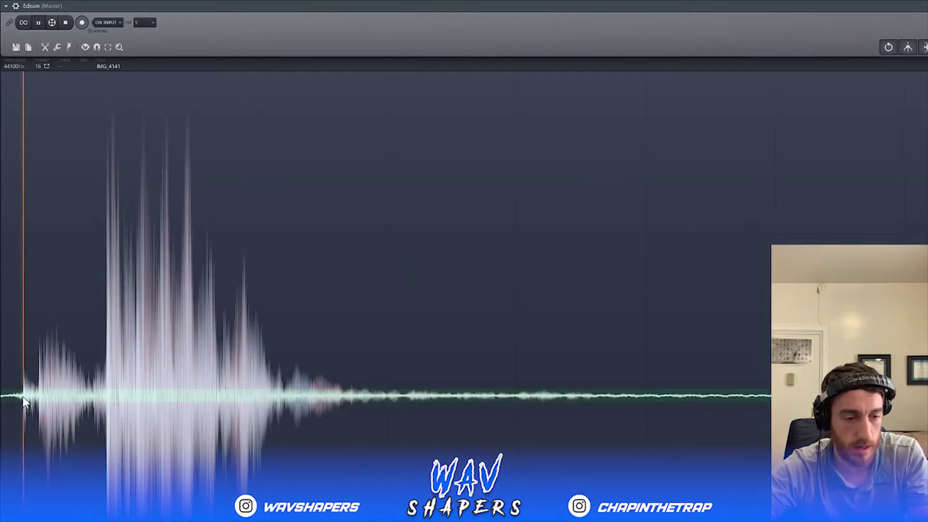
{"action": "key", "text": "space"}
{"action": "left_click_drag", "start_coordinate": [22, 397], "coordinate": [2, 430]}
{"action": "key", "text": "Delete"}
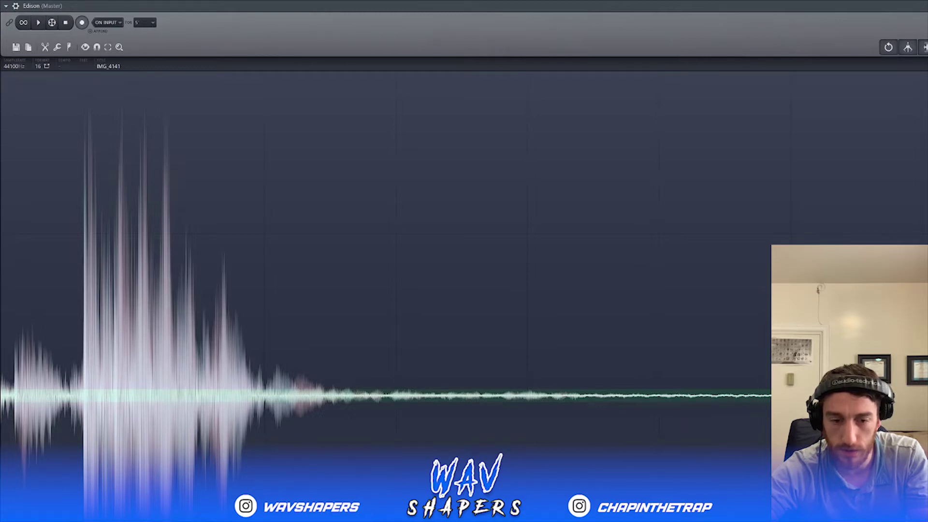
{"action": "key", "text": "Delete"}
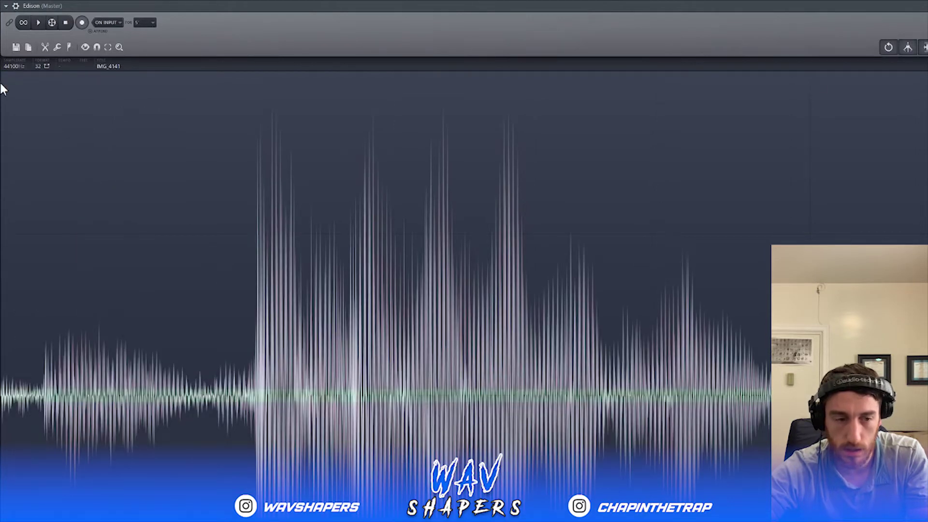
Step: Save the isolated hit to the Desktop as a WAV file named "IMG_4141 (Frog)"
{"action": "left_click", "coordinate": [16, 46]}
{"action": "left_click", "coordinate": [46, 81]}
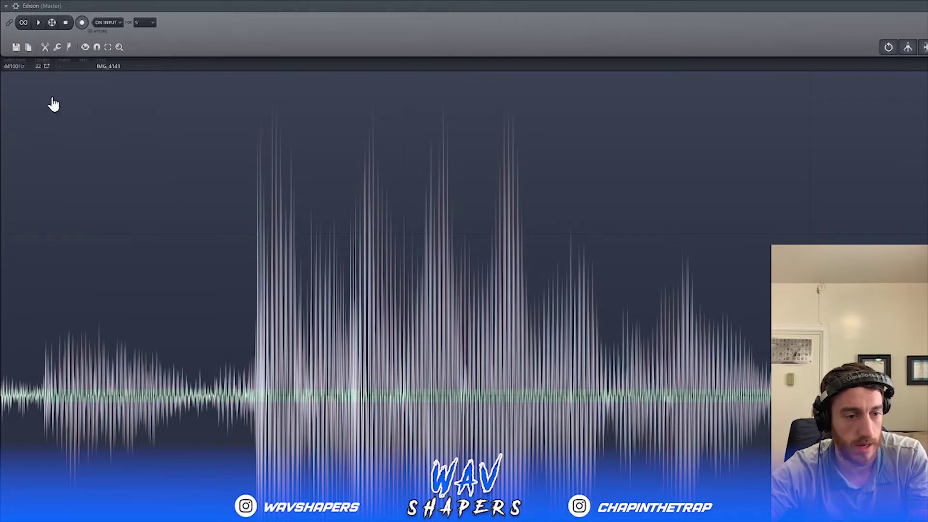
{"action": "left_click", "coordinate": [58, 146]}
{"action": "left_click", "coordinate": [195, 327]}
{"action": "left_click", "coordinate": [195, 327]}
{"action": "type", "text": "("}
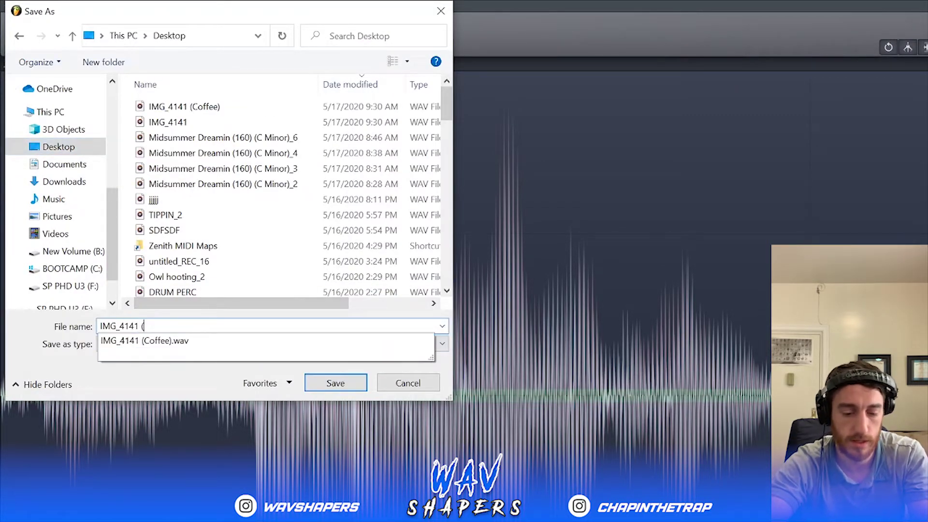
{"action": "type", "text": "Frog"}
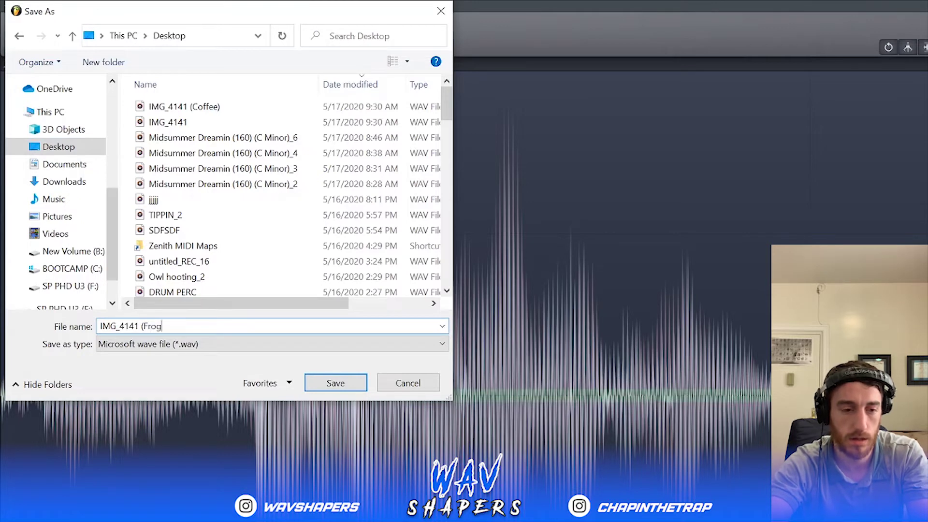
{"action": "key", "text": "Return"}
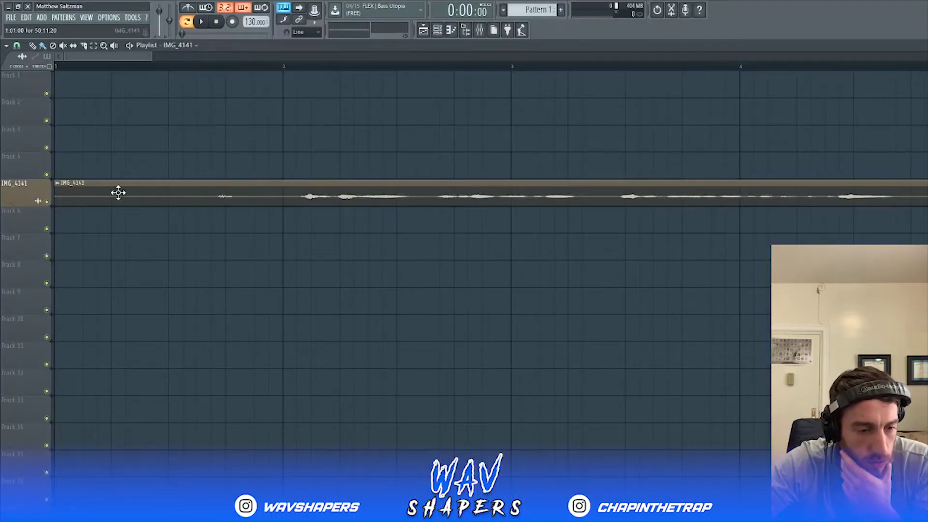
Step: Reopen the original IMG_4141 clip in Edison, delete everything through the pair of thick tall peaks, and audition the remainder
{"action": "left_click", "coordinate": [56, 183]}
{"action": "left_click", "coordinate": [146, 209]}
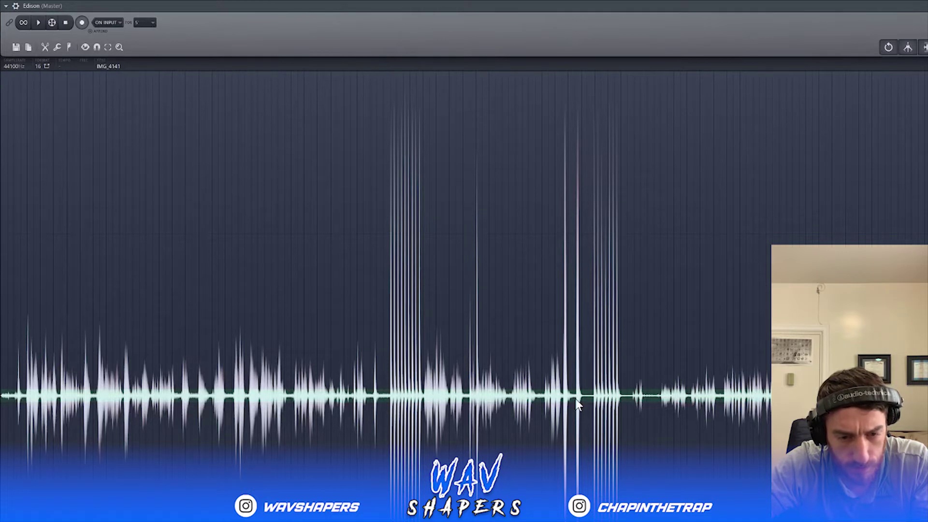
{"action": "left_click_drag", "start_coordinate": [581, 396], "coordinate": [0, 427]}
{"action": "key", "text": "Delete"}
{"action": "key", "text": "space"}
{"action": "key", "text": "space"}
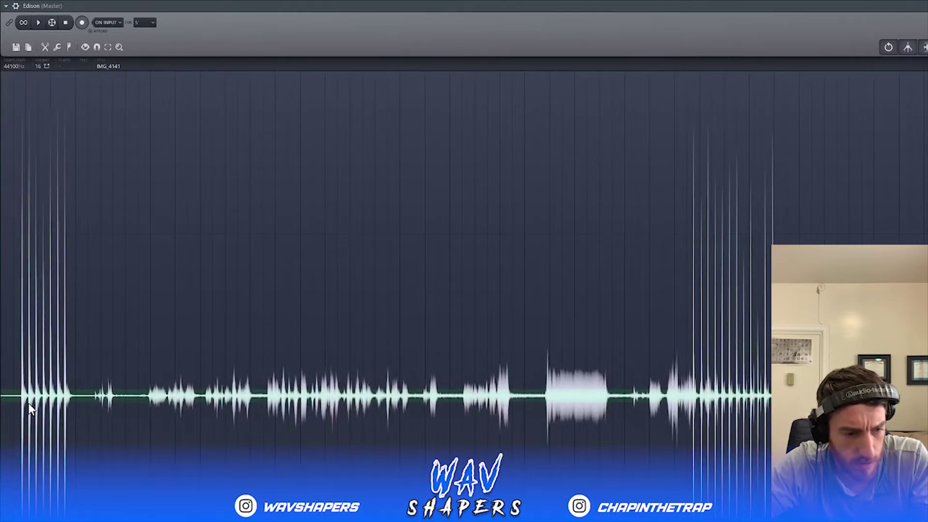
Step: Isolate the first peak of the next tall group by deleting all audio after its decay and the silence before it
{"action": "left_click_drag", "start_coordinate": [454, 485], "coordinate": [1, 476]}
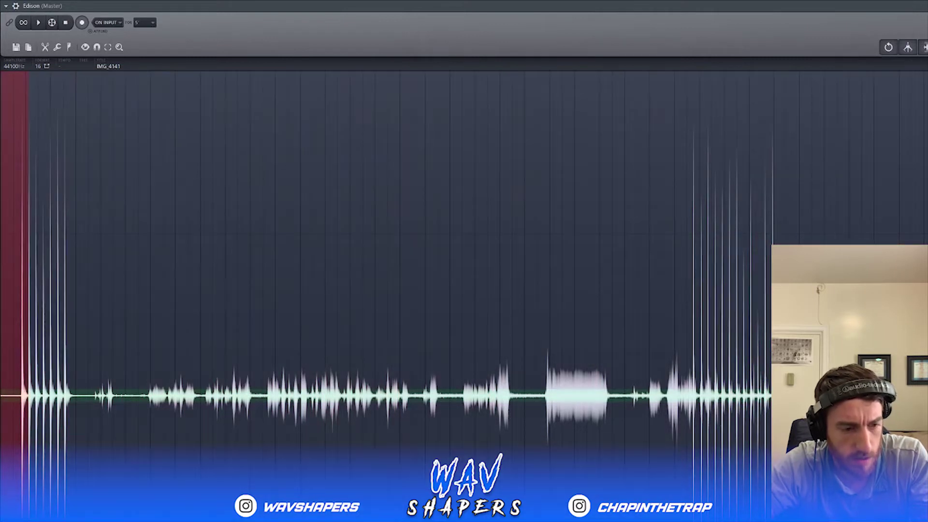
{"action": "left_click_drag", "start_coordinate": [4, 414], "coordinate": [927, 425]}
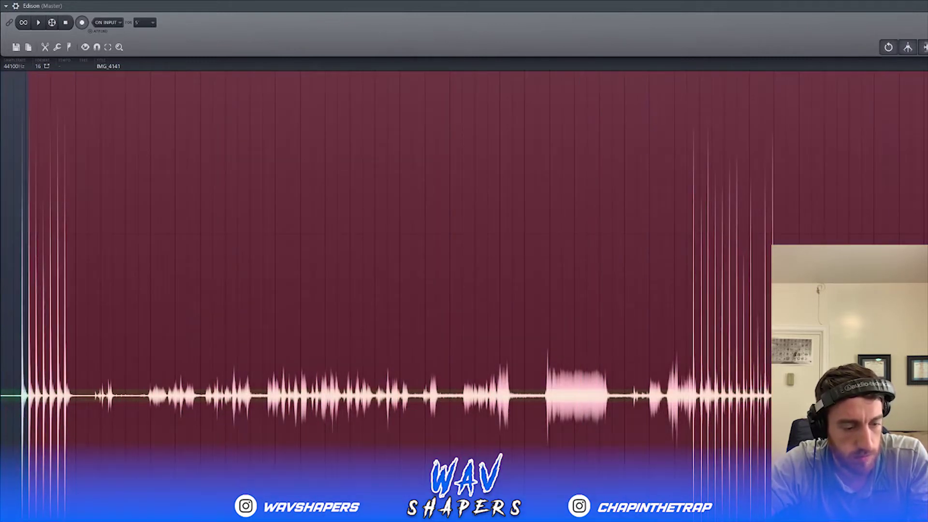
{"action": "key", "text": "Delete"}
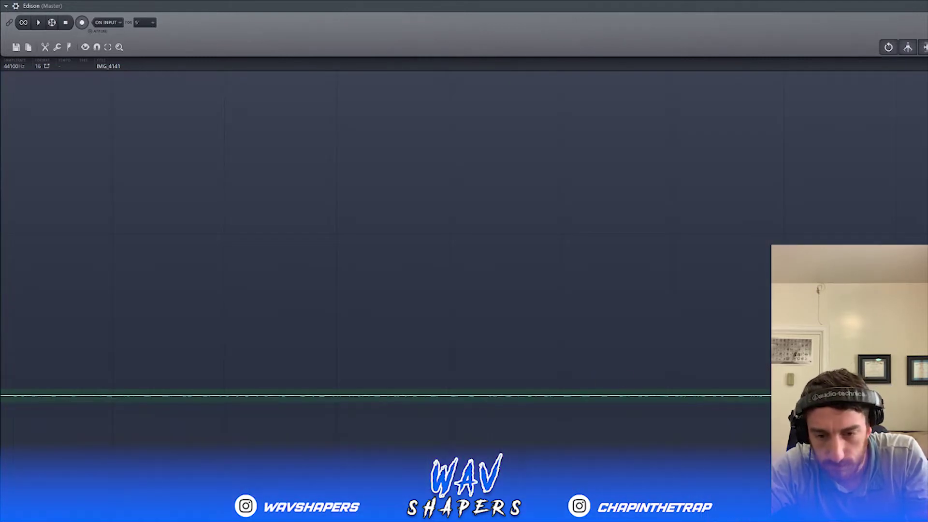
{"action": "left_click_drag", "start_coordinate": [907, 394], "coordinate": [1, 389]}
{"action": "key", "text": "Delete"}
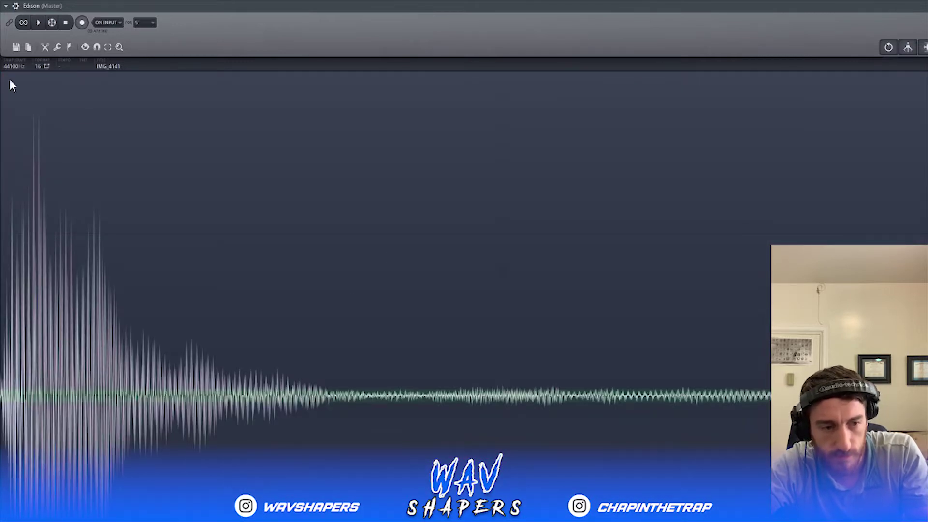
Step: Save the isolated peak to the Desktop as a WAV file named "IMG_4141 (Frog 2)"
{"action": "left_click", "coordinate": [26, 47]}
{"action": "left_click", "coordinate": [68, 80]}
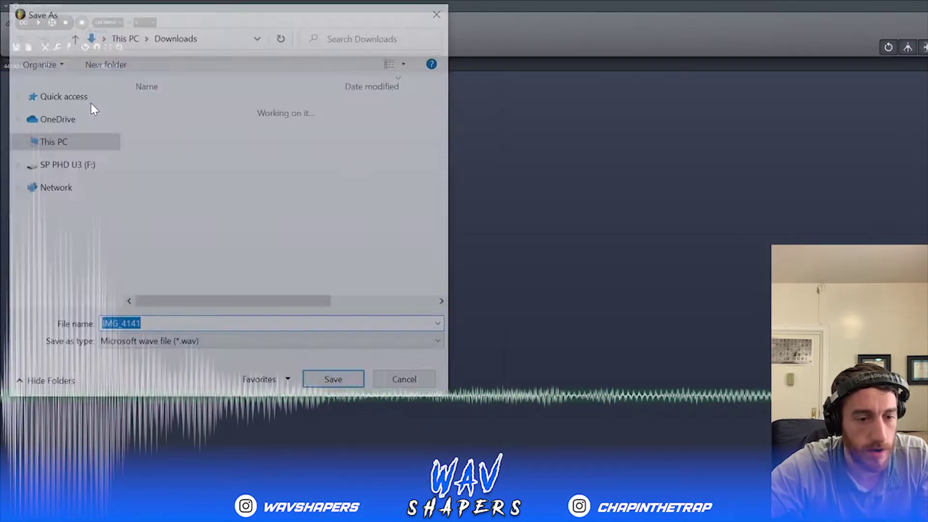
{"action": "left_click", "coordinate": [58, 146]}
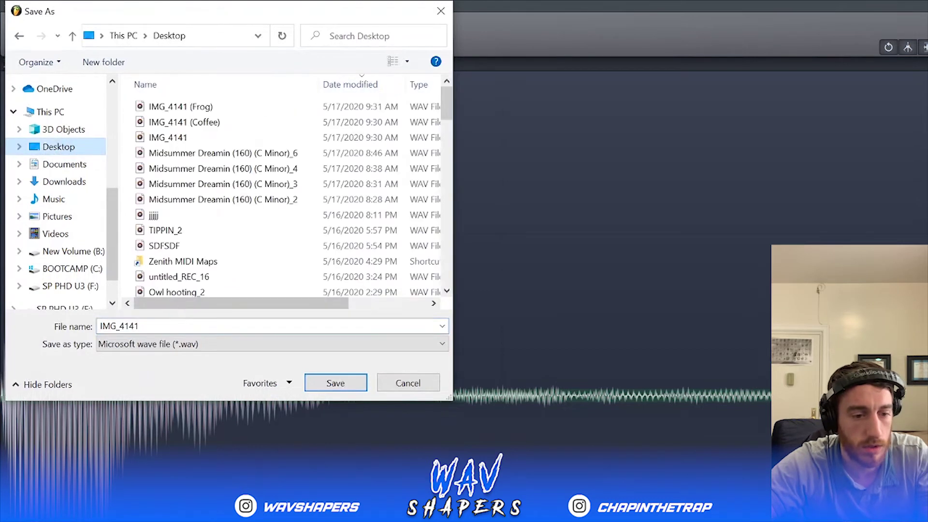
{"action": "left_click", "coordinate": [145, 325]}
{"action": "left_click", "coordinate": [145, 326]}
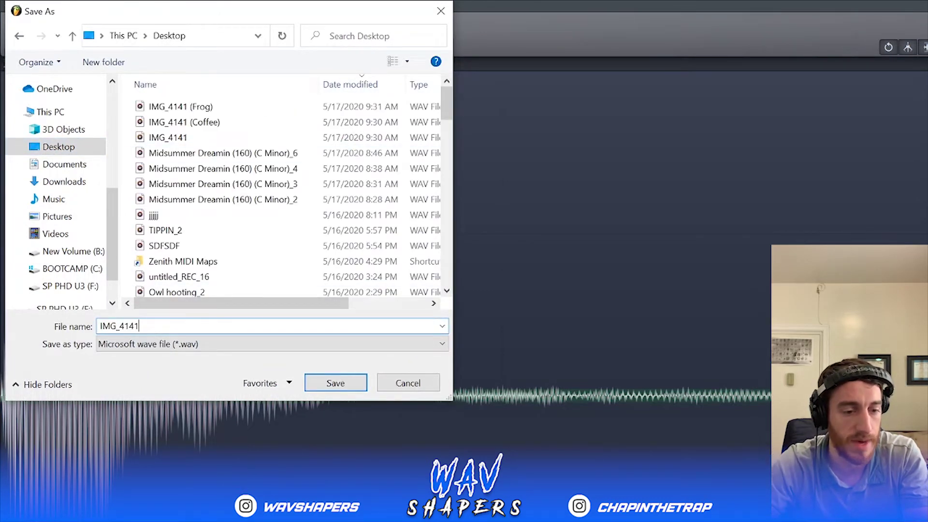
{"action": "type", "text": "(Frog 2"}
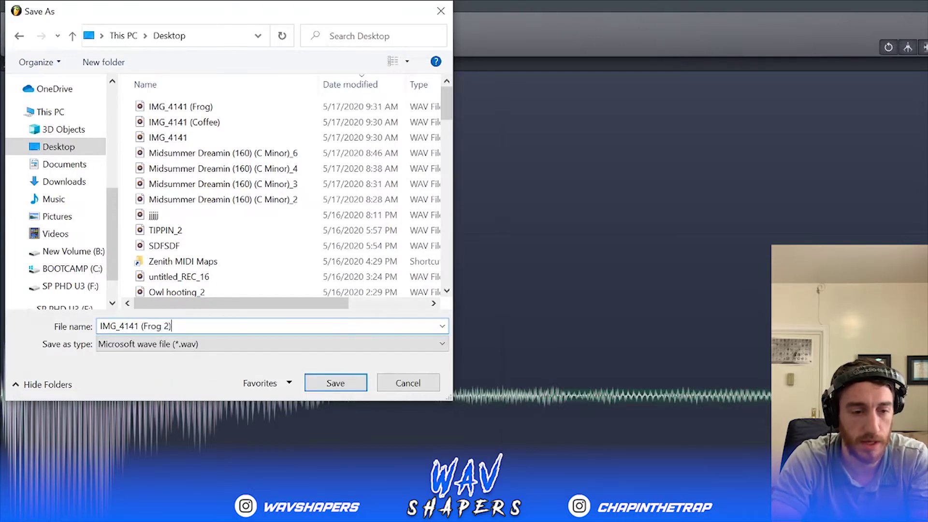
{"action": "key", "text": "Return"}
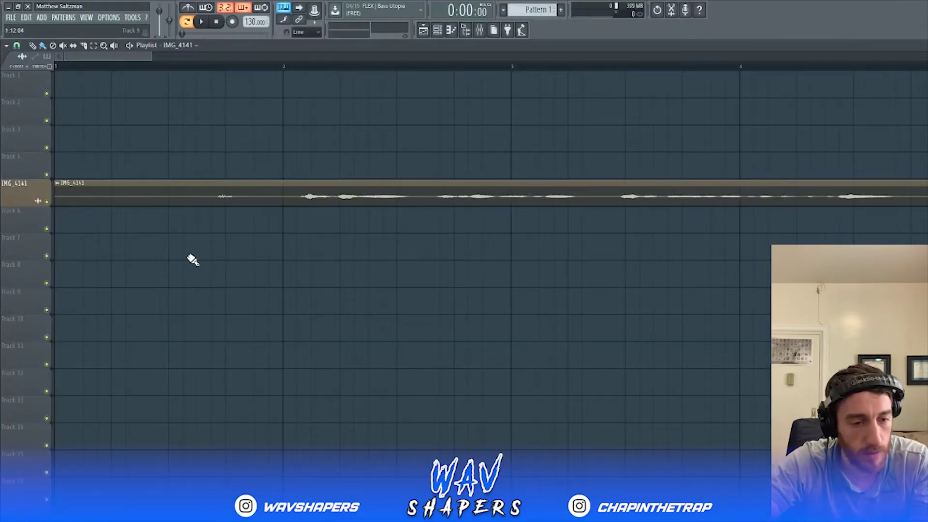
Step: Reopen the original IMG_4141 clip in Edison and delete everything through the tall peak group and the small blip following it
{"action": "left_click", "coordinate": [58, 184]}
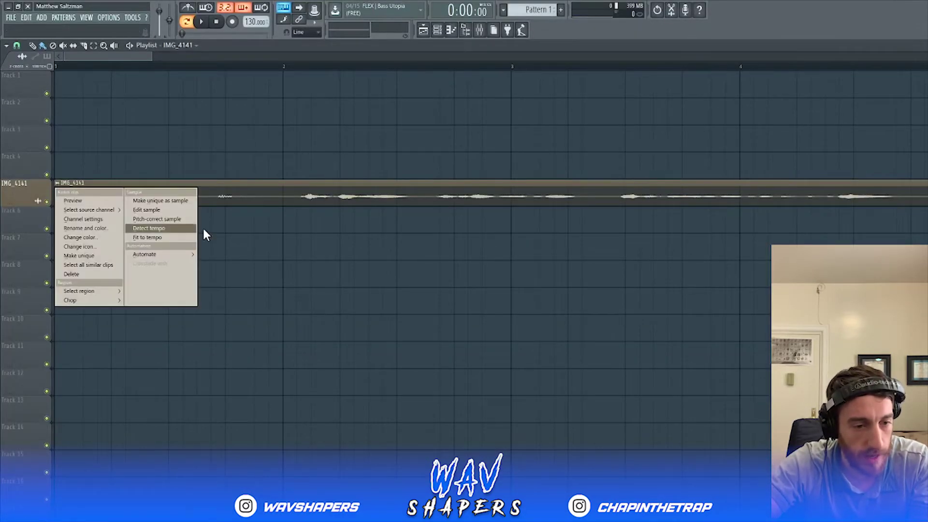
{"action": "left_click", "coordinate": [167, 211]}
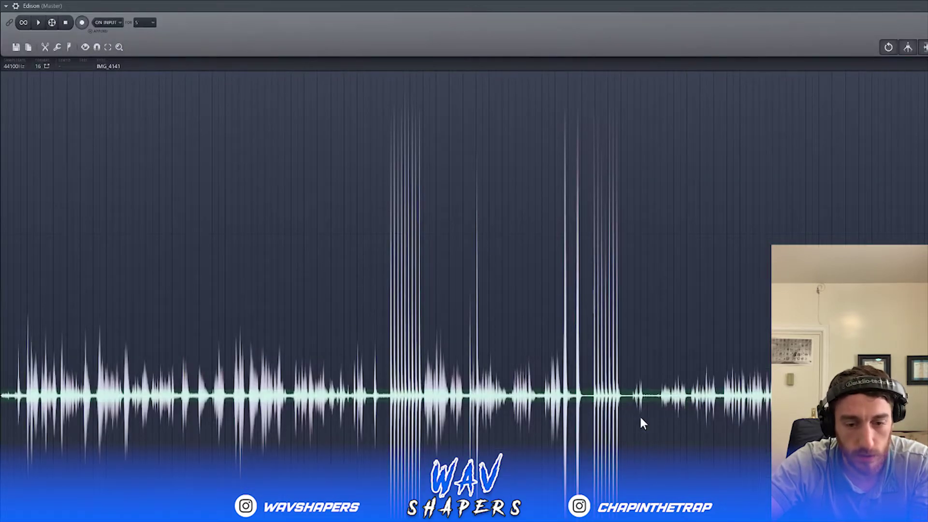
{"action": "left_click_drag", "start_coordinate": [629, 397], "coordinate": [215, 430]}
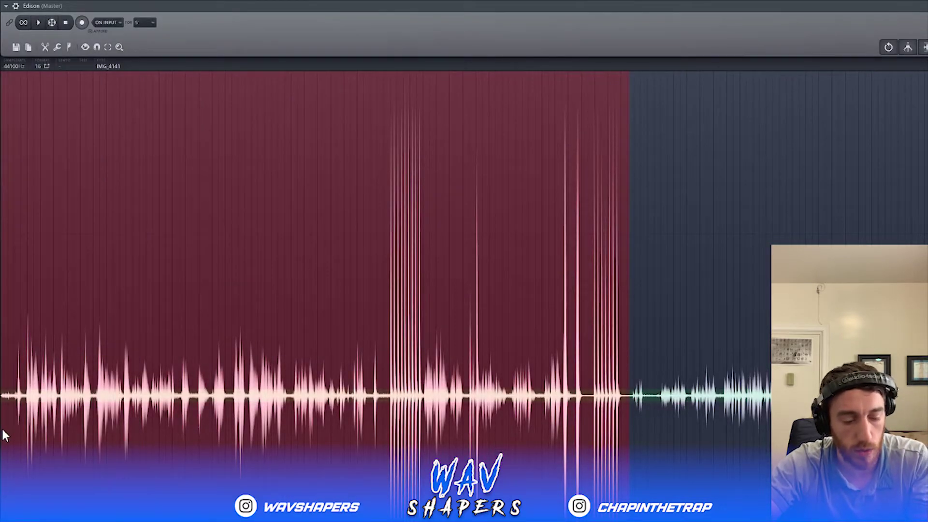
{"action": "key", "text": "Delete"}
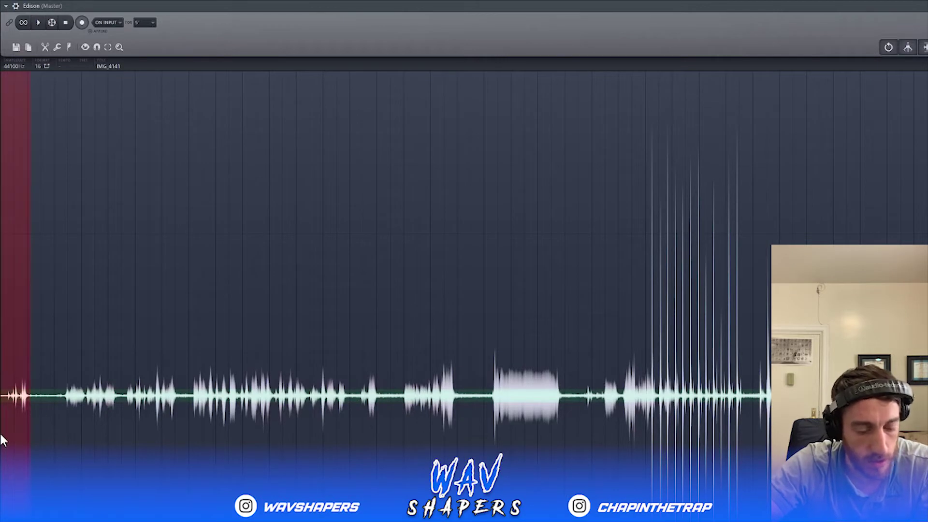
{"action": "key", "text": "Delete"}
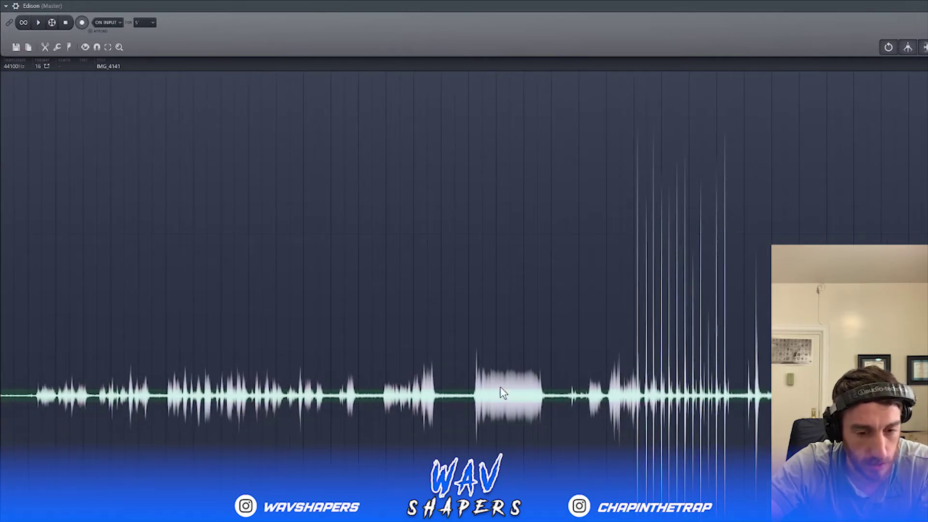
Step: Audition the long sustained block and isolate it by deleting all audio before and after it
{"action": "left_click_drag", "start_coordinate": [465, 391], "coordinate": [559, 396]}
{"action": "key", "text": "space"}
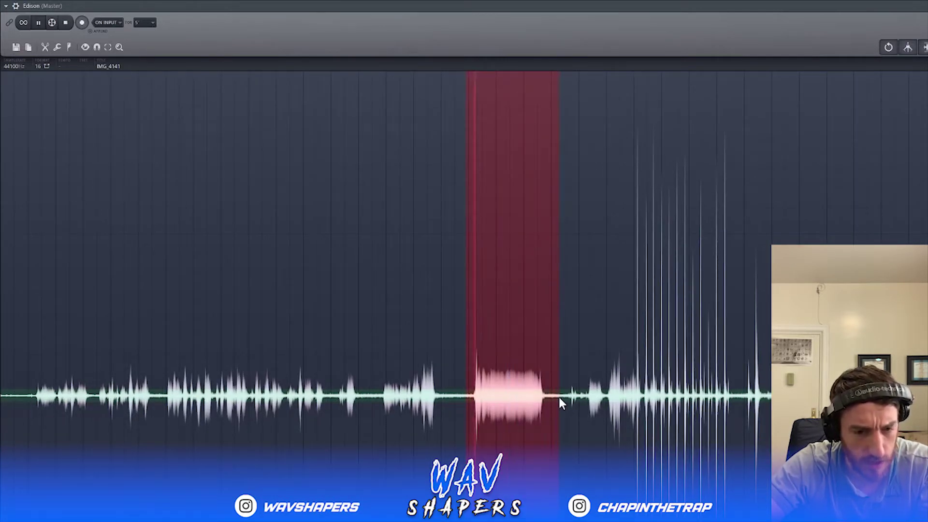
{"action": "left_click_drag", "start_coordinate": [466, 405], "coordinate": [2, 425]}
{"action": "key", "text": "Delete"}
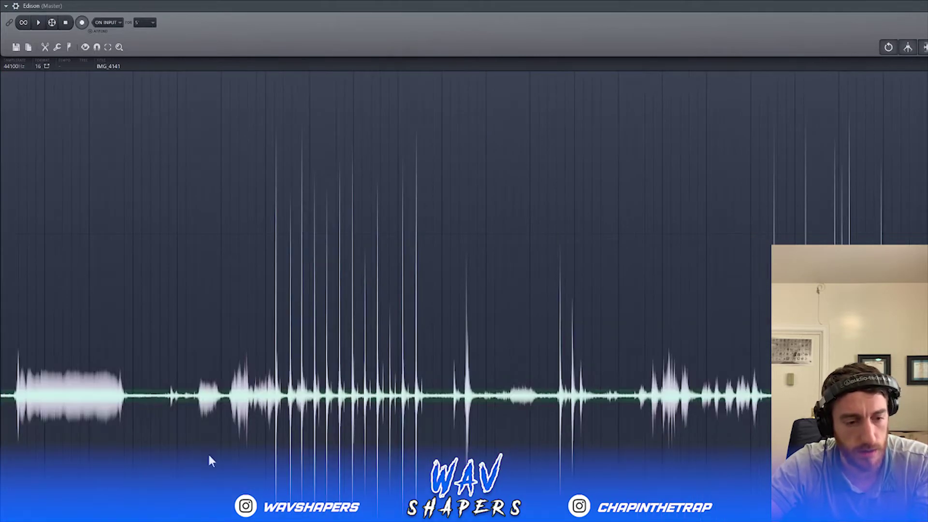
{"action": "left_click_drag", "start_coordinate": [160, 389], "coordinate": [649, 476]}
{"action": "key", "text": "Delete"}
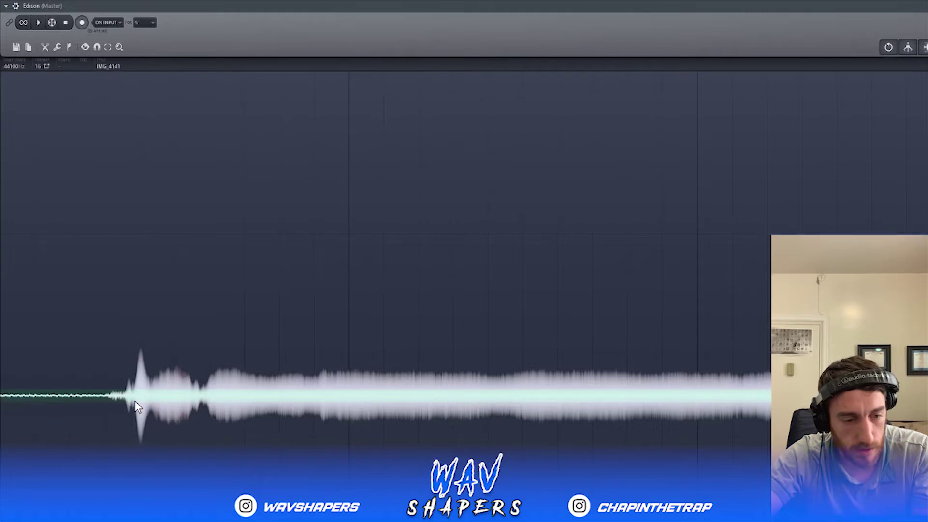
Step: Trim the sustained block by deleting the quiet lead-in, the two opening bumps and the small spike with its decay at the end
{"action": "left_click_drag", "start_coordinate": [138, 405], "coordinate": [2, 410]}
{"action": "key", "text": "Delete"}
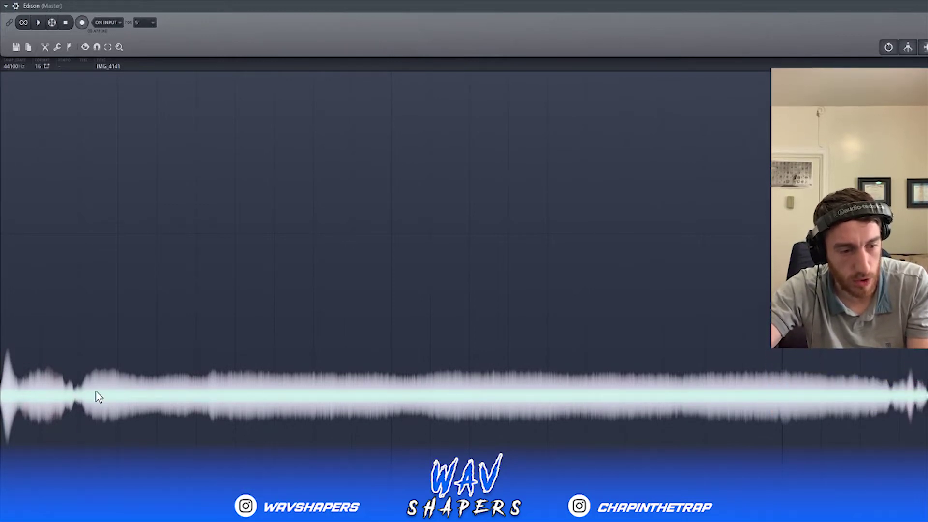
{"action": "left_click_drag", "start_coordinate": [84, 396], "coordinate": [3, 394]}
{"action": "key", "text": "Delete"}
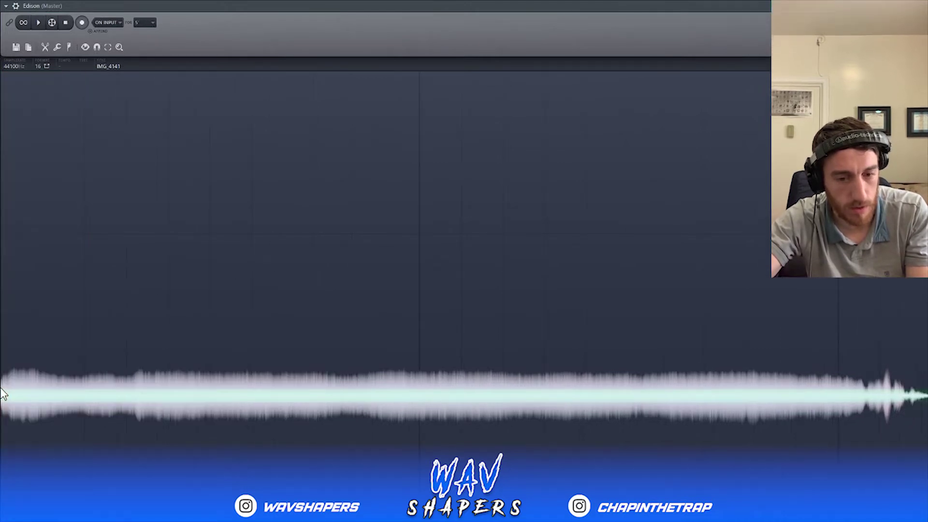
{"action": "left_click_drag", "start_coordinate": [864, 395], "coordinate": [886, 393]}
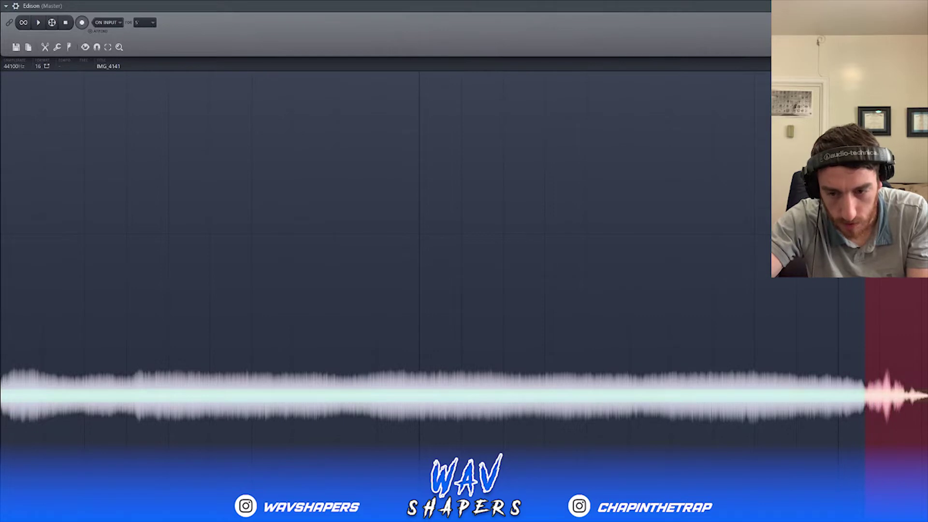
{"action": "key", "text": "Delete"}
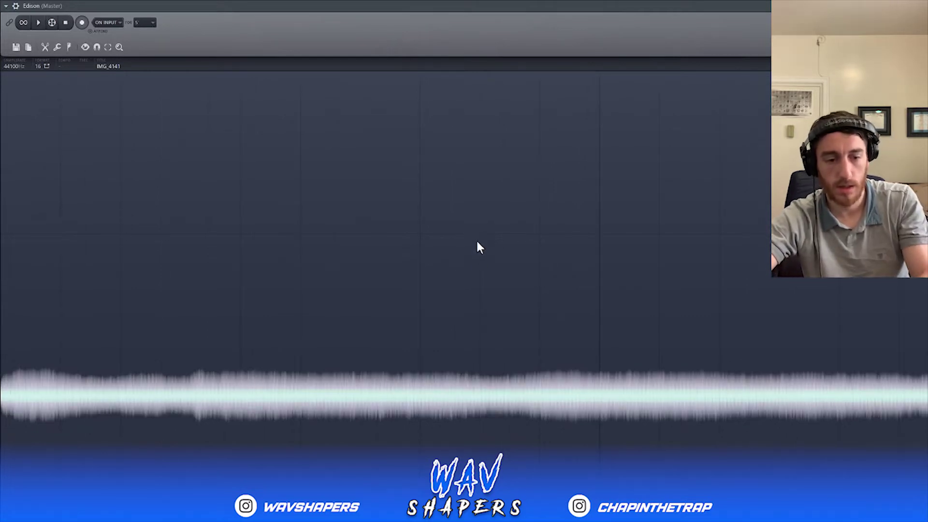
Step: Audition the trimmed sustained sound on loop and apply a Blur with its default settings
{"action": "left_click", "coordinate": [24, 24]}
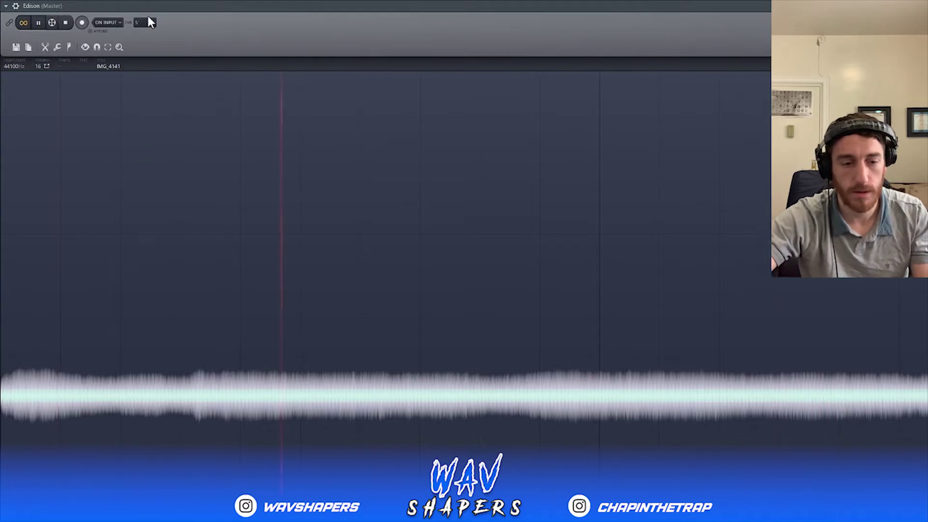
{"action": "left_click", "coordinate": [66, 23]}
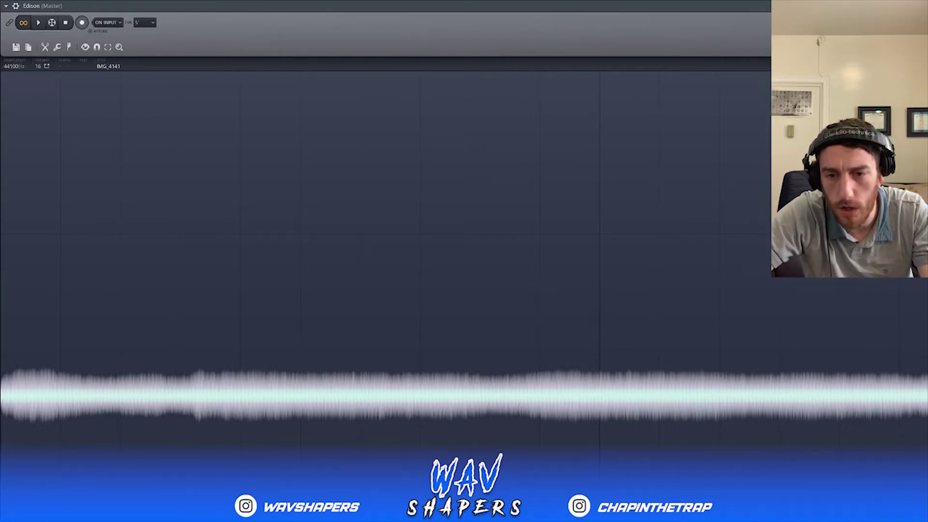
{"action": "key", "text": "ctrl+b"}
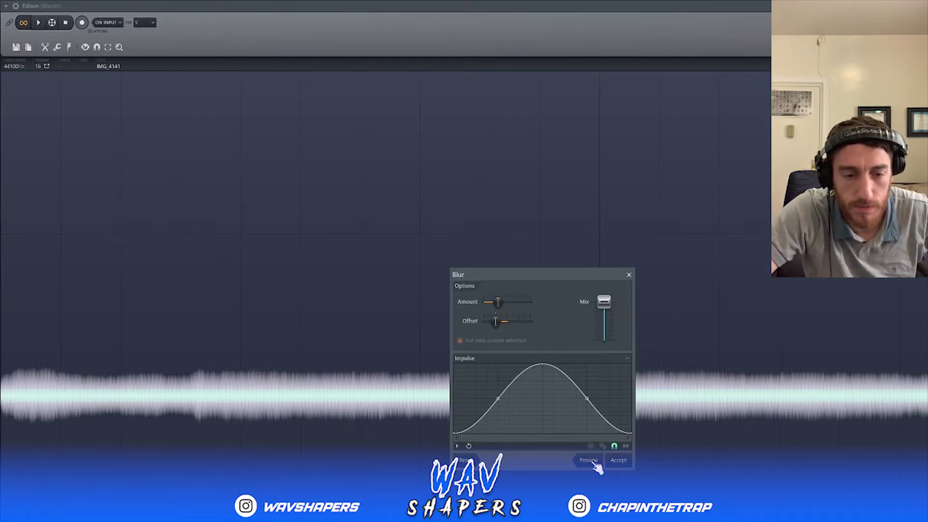
{"action": "left_click", "coordinate": [616, 459]}
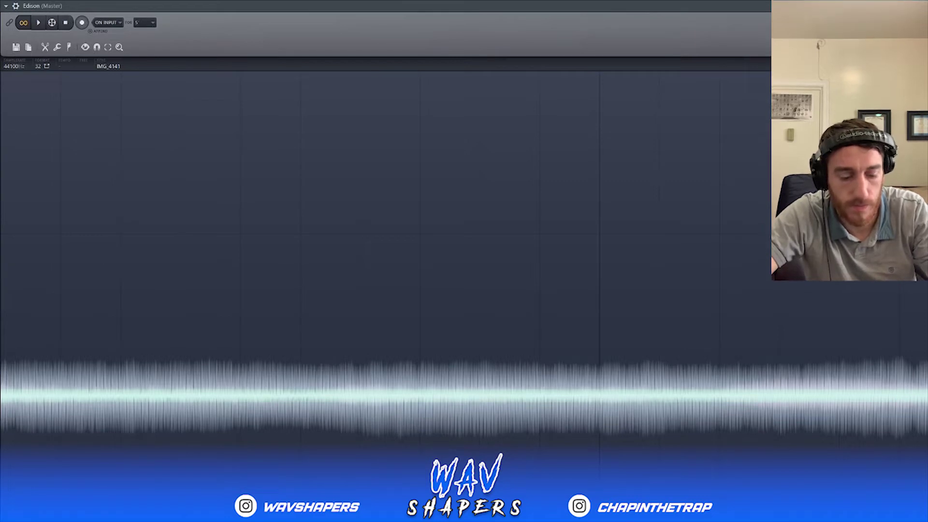
Step: Run pitch region detection on the blurred sound to mark its note
{"action": "scroll", "coordinate": [464, 261], "scroll_direction": "up", "scroll_amount": 1}
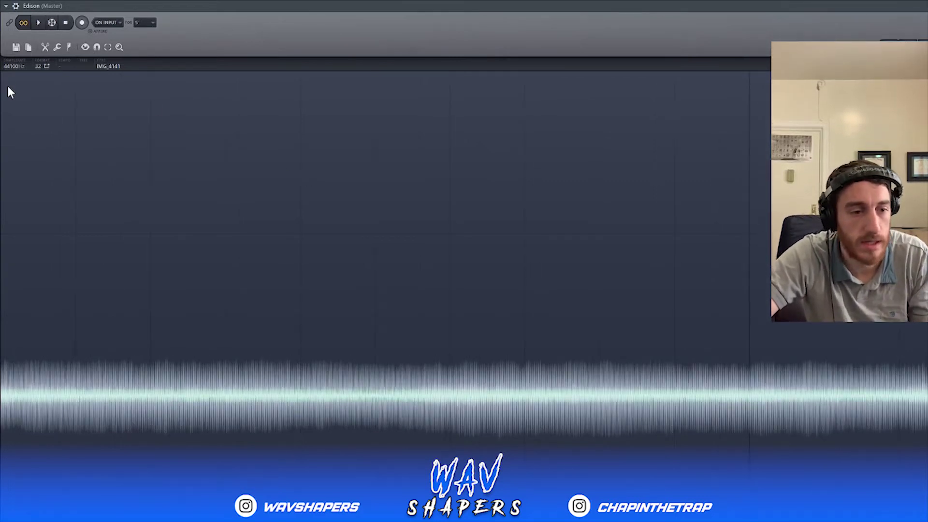
{"action": "left_click", "coordinate": [69, 47]}
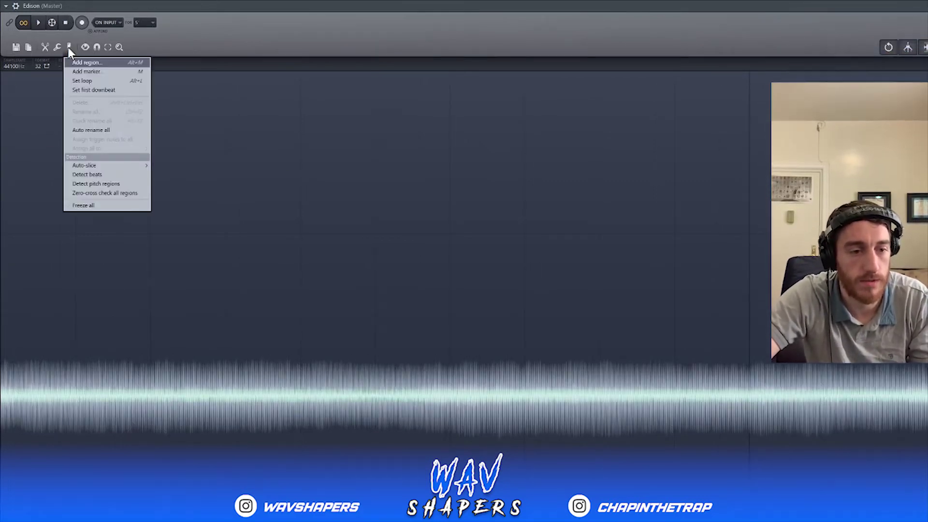
{"action": "left_click", "coordinate": [129, 184]}
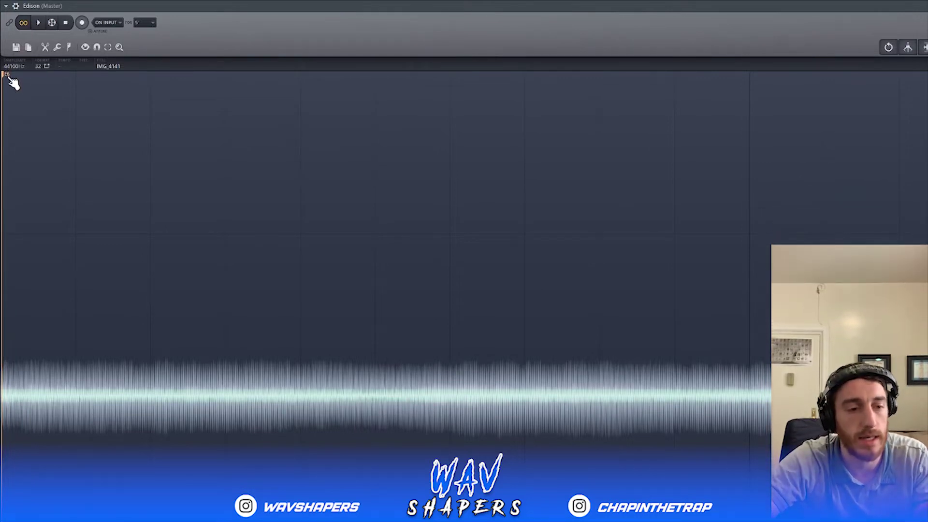
Step: Save the blurred sound to the Desktop as a WAV file named "IMG_4141 (ocarina)"
{"action": "left_click", "coordinate": [18, 50]}
{"action": "left_click", "coordinate": [76, 81]}
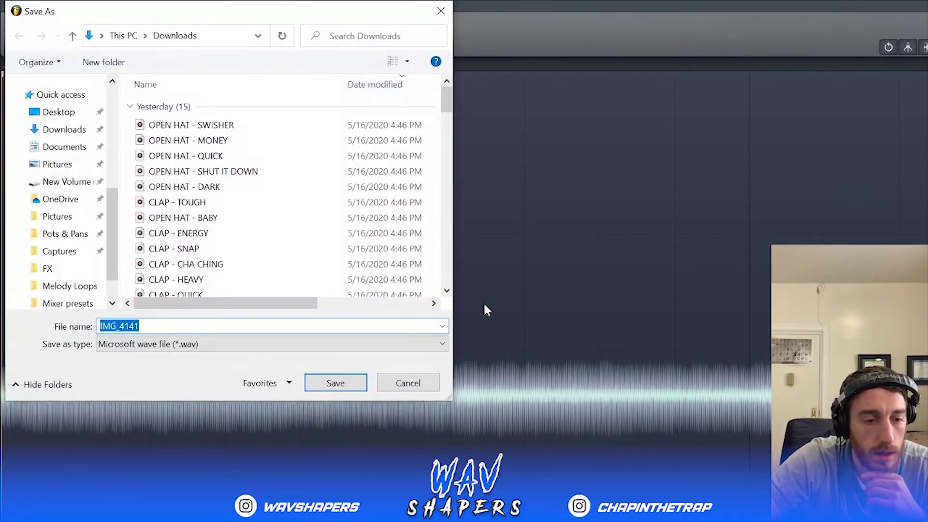
{"action": "left_click", "coordinate": [66, 150]}
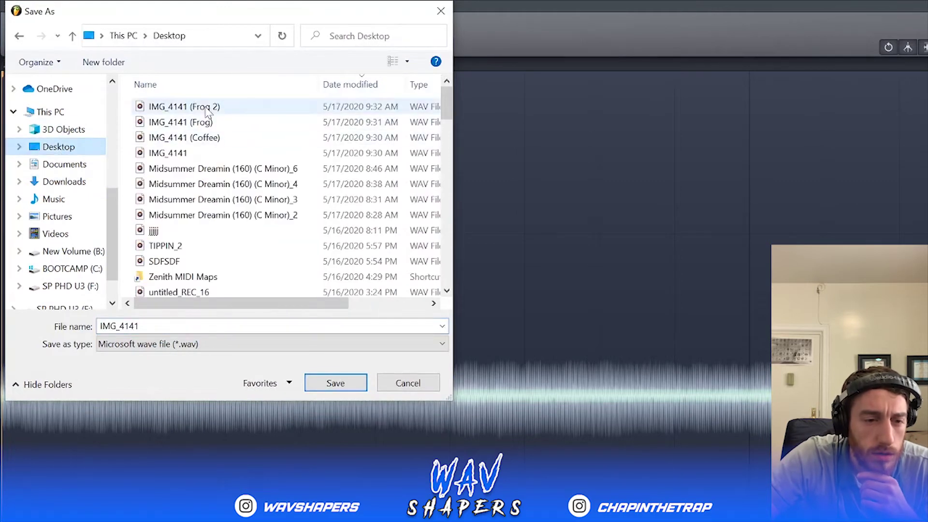
{"action": "left_click", "coordinate": [178, 325]}
{"action": "key", "text": "Right"}
{"action": "type", "text": "(oca"}
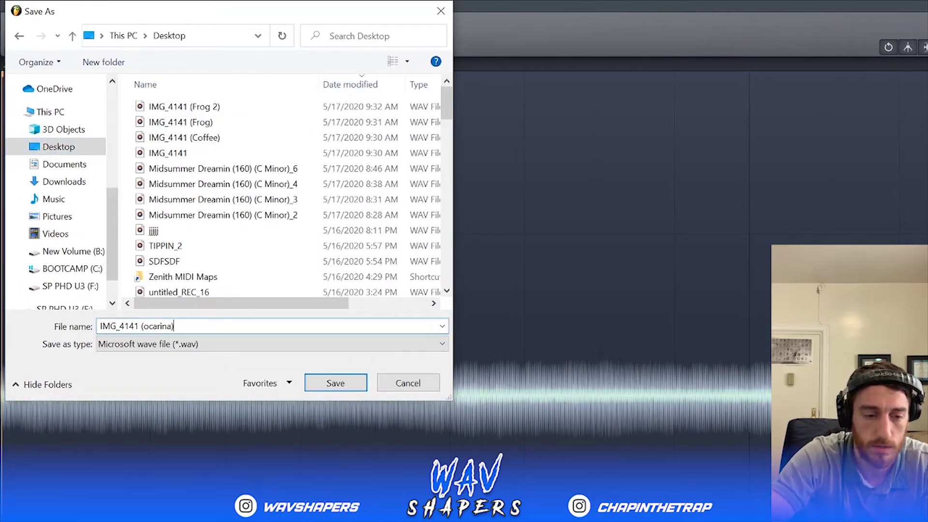
{"action": "left_click", "coordinate": [335, 382]}
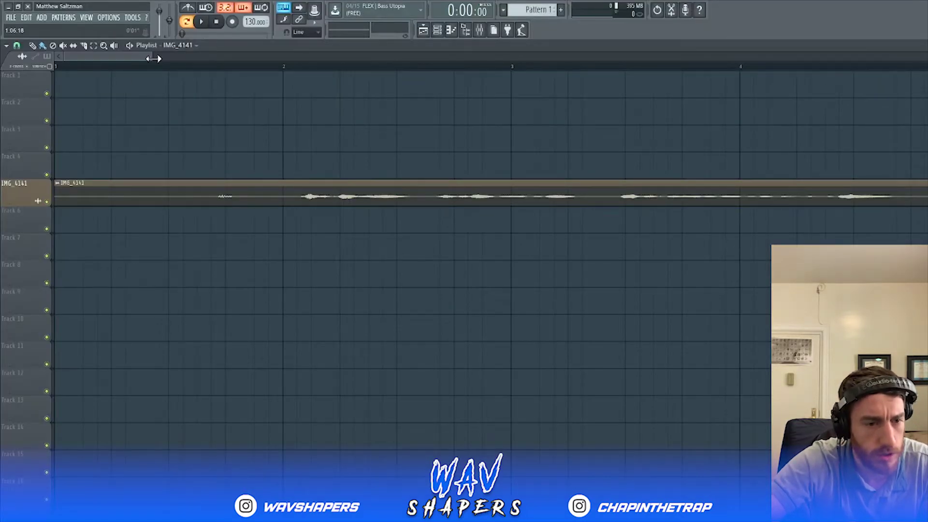
Step: Move the IMG_4141 playlist clip so it starts just before bar 8 and briefly play from there
{"action": "left_click_drag", "start_coordinate": [159, 56], "coordinate": [704, 145]}
{"action": "left_click_drag", "start_coordinate": [61, 200], "coordinate": [757, 199]}
{"action": "left_click_drag", "start_coordinate": [843, 198], "coordinate": [259, 225]}
{"action": "left_click", "coordinate": [263, 65]}
{"action": "key", "text": "space"}
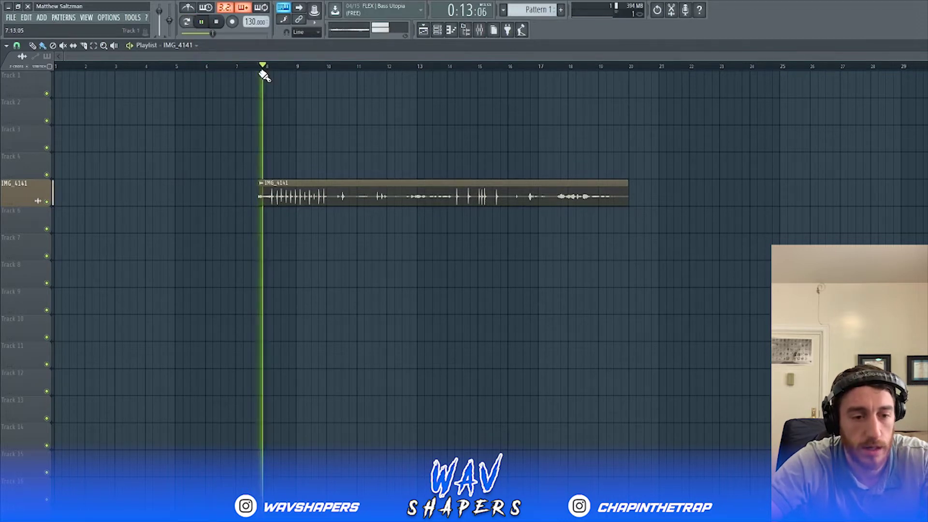
{"action": "key", "text": "space"}
Step: Place the IMG_4141 clip at bar 1, shorten it to end at bar 3, and mute its track
{"action": "left_click_drag", "start_coordinate": [264, 203], "coordinate": [82, 201]}
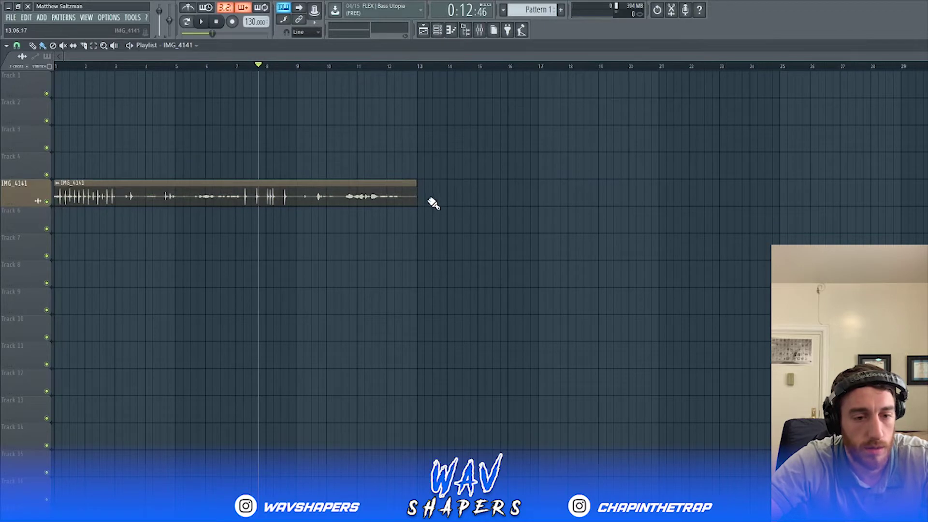
{"action": "left_click_drag", "start_coordinate": [416, 199], "coordinate": [106, 216]}
{"action": "left_click", "coordinate": [47, 202]}
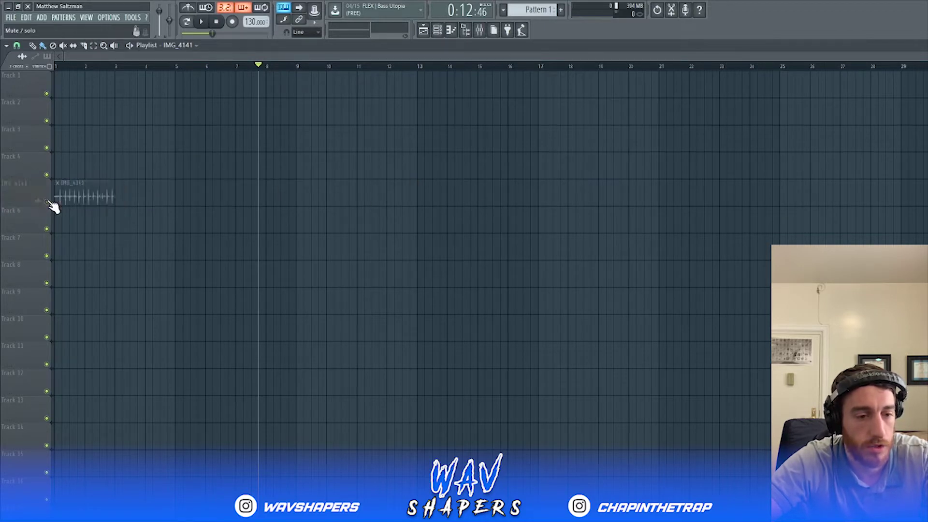
Step: Hide the playlist, show all channels in the channel rack, and move the rack to the upper edge of the workspace
{"action": "key", "text": "F5"}
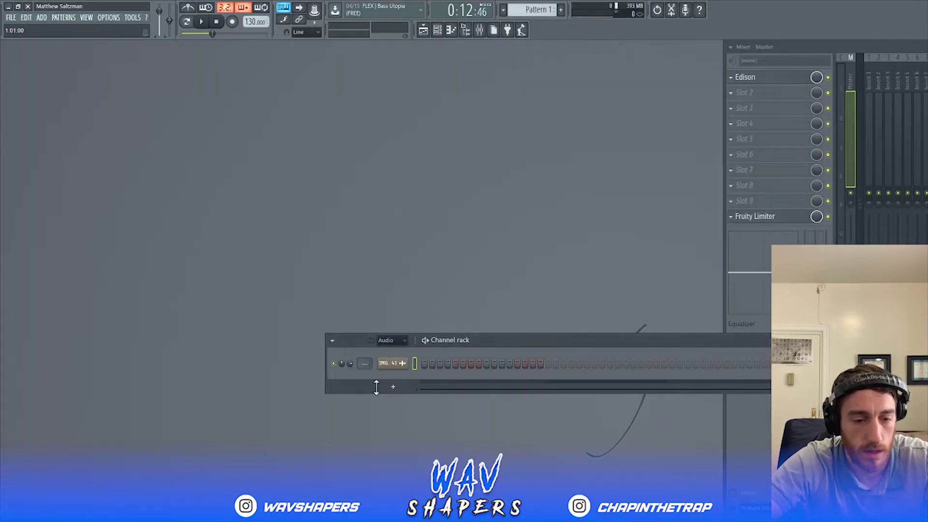
{"action": "left_click", "coordinate": [395, 340]}
{"action": "left_click", "coordinate": [395, 351]}
{"action": "left_click_drag", "start_coordinate": [512, 336], "coordinate": [518, 48]}
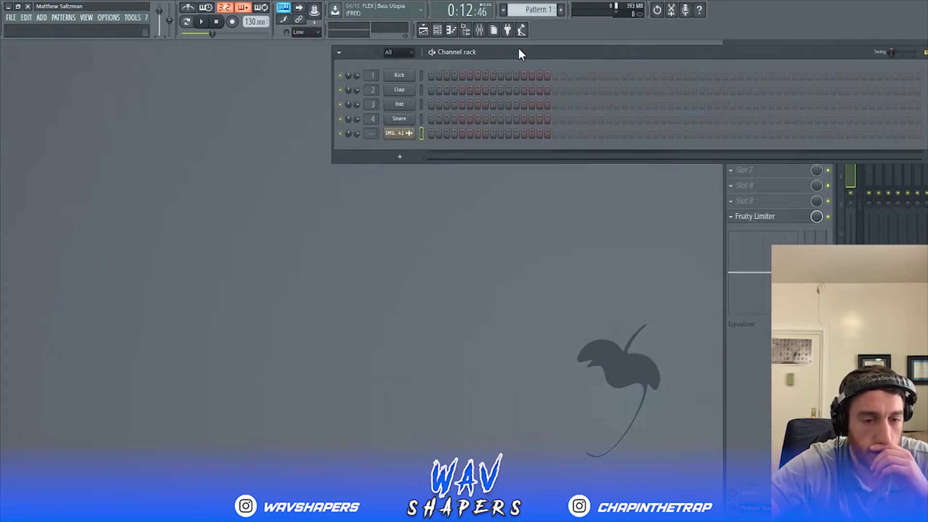
Step: Load the five IMG_4141 WAV samples from the Desktop into the channel rack, dropping them onto the Kick channel
{"action": "key", "text": "alt+Tab"}
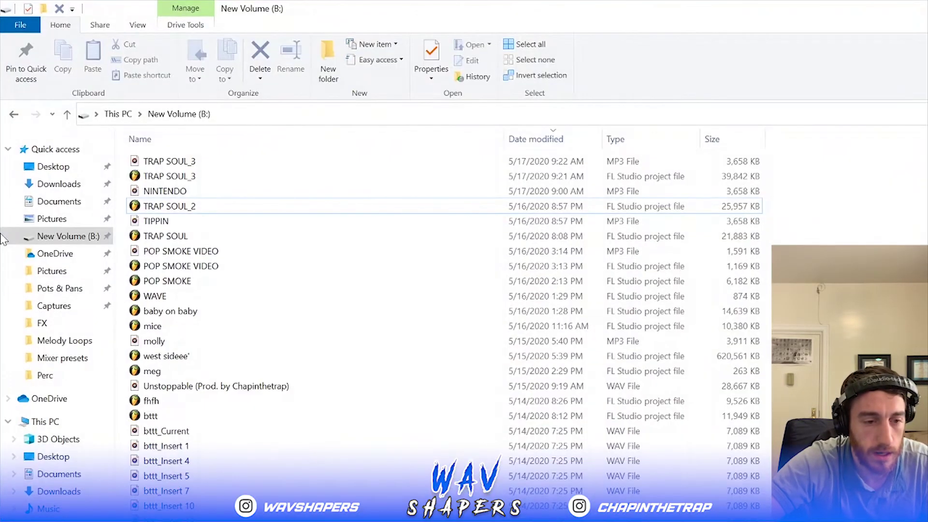
{"action": "left_click", "coordinate": [60, 169]}
{"action": "left_click", "coordinate": [198, 164]}
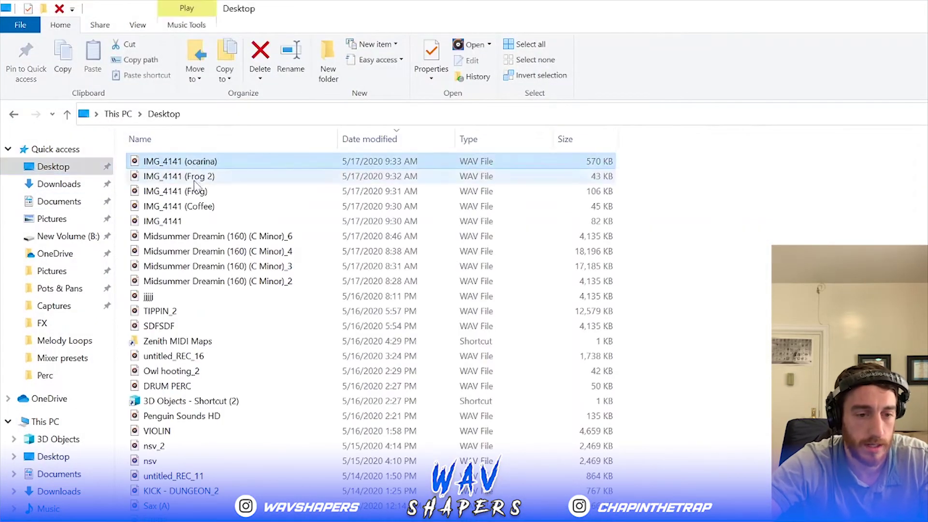
{"action": "left_click", "coordinate": [208, 221], "text": "shift"}
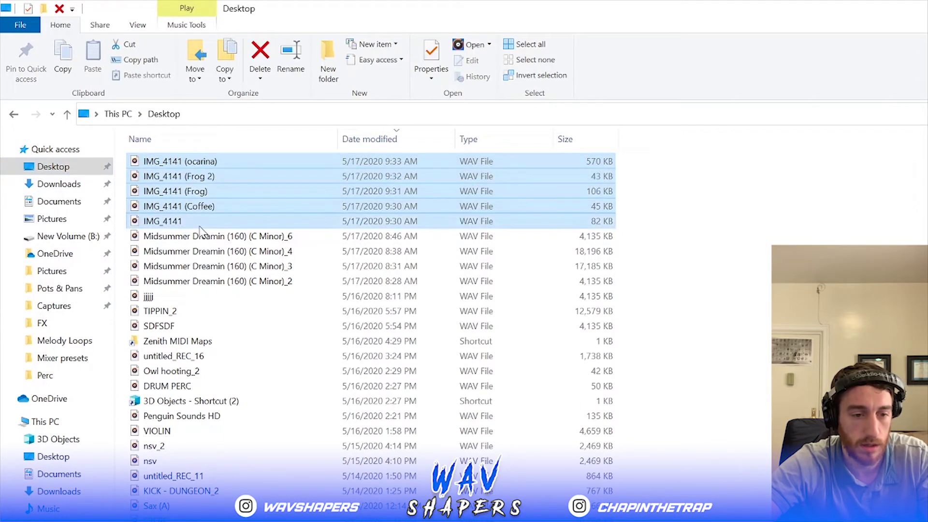
{"action": "left_click_drag", "start_coordinate": [215, 160], "coordinate": [459, 138]}
{"action": "left_click_drag", "start_coordinate": [407, 75], "coordinate": [410, 77]}
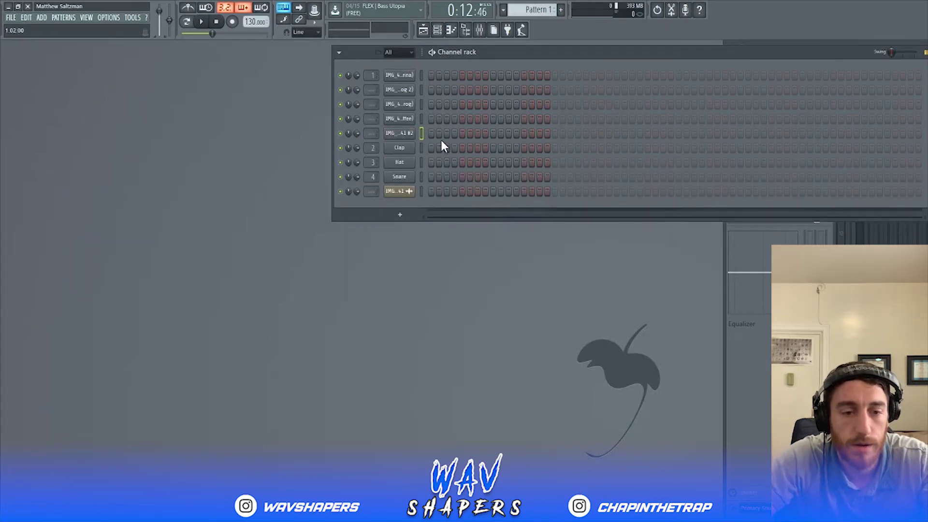
Step: Open the IMG_4141 (ocarina) channel settings and raise the loop crossfade slightly
{"action": "left_click", "coordinate": [399, 75]}
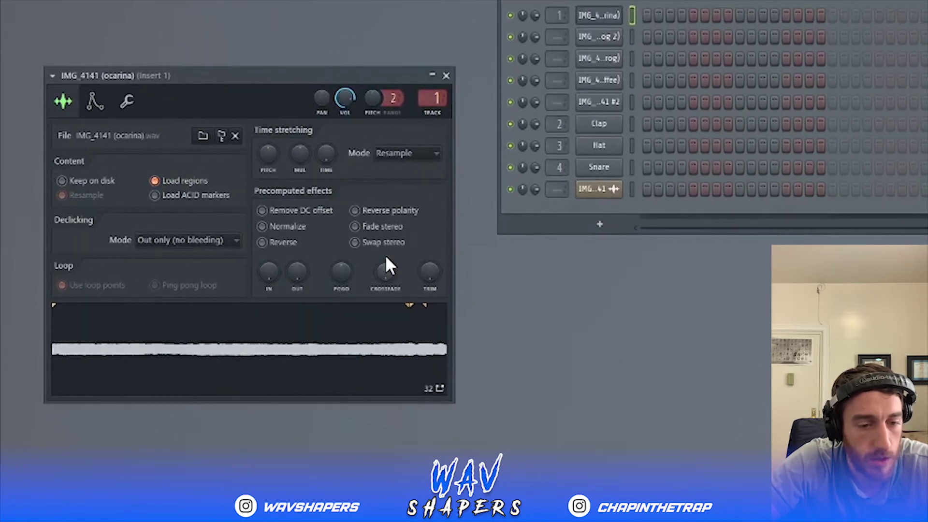
{"action": "left_click_drag", "start_coordinate": [385, 272], "coordinate": [385, 268]}
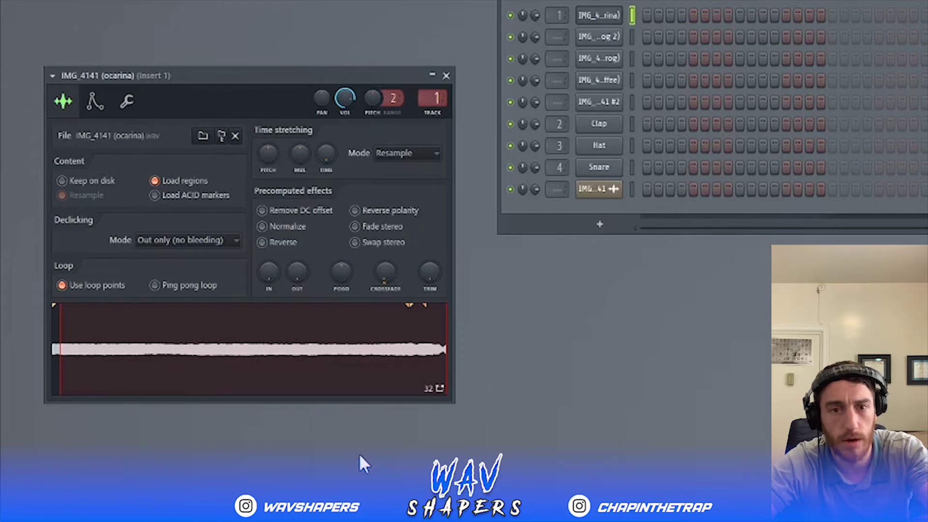
Step: Enter a chord of A#5, C#6, F6 and G#6 at bar 1 in the ocarina channel's piano roll
{"action": "right_click", "coordinate": [599, 15]}
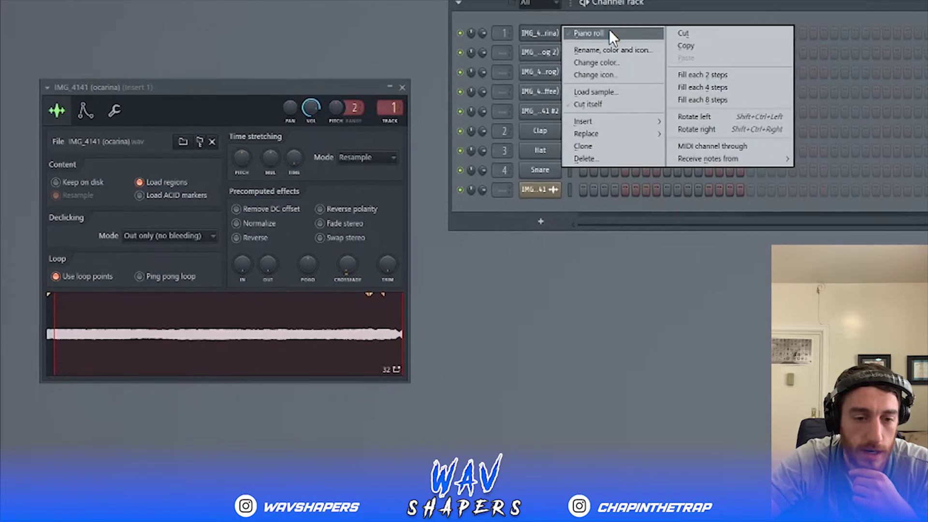
{"action": "left_click", "coordinate": [599, 28]}
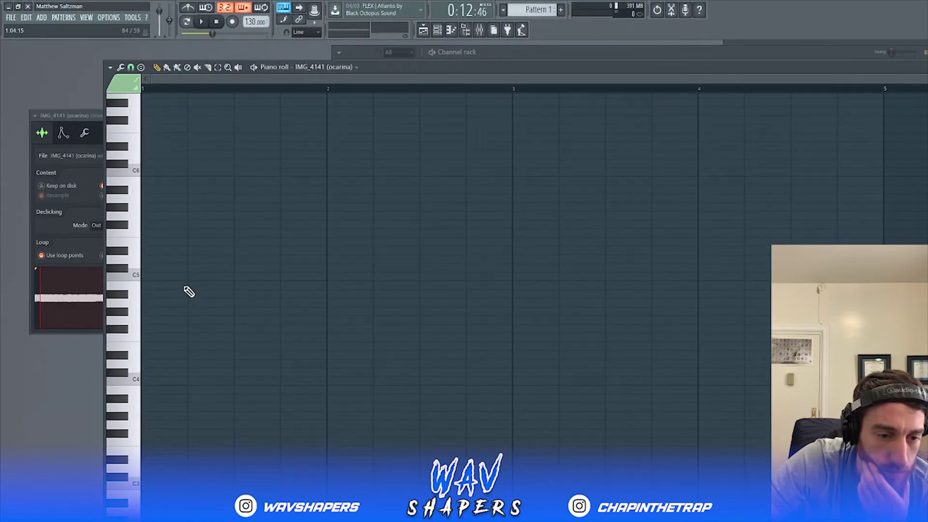
{"action": "scroll", "coordinate": [189, 292], "scroll_direction": "up", "scroll_amount": 2}
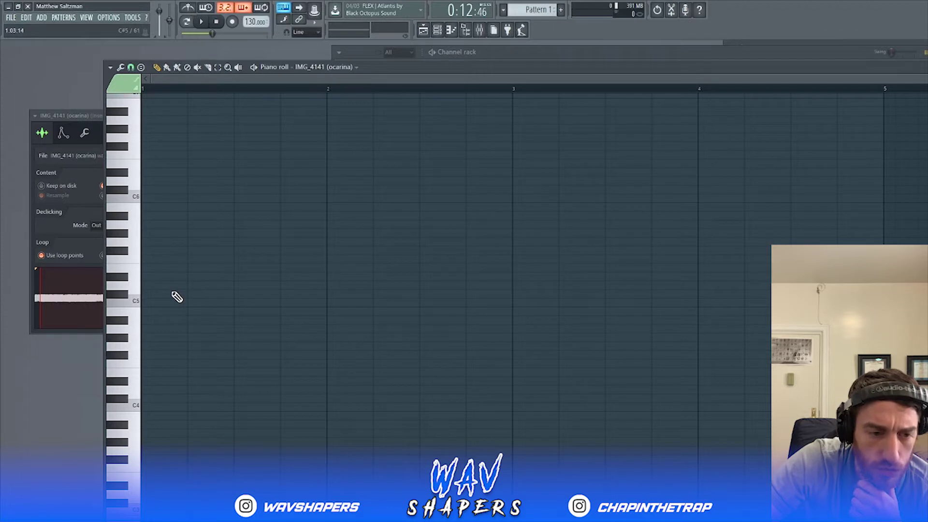
{"action": "left_click_drag", "start_coordinate": [245, 297], "coordinate": [9, 213]}
{"action": "scroll", "coordinate": [205, 316], "scroll_direction": "up", "scroll_amount": 4}
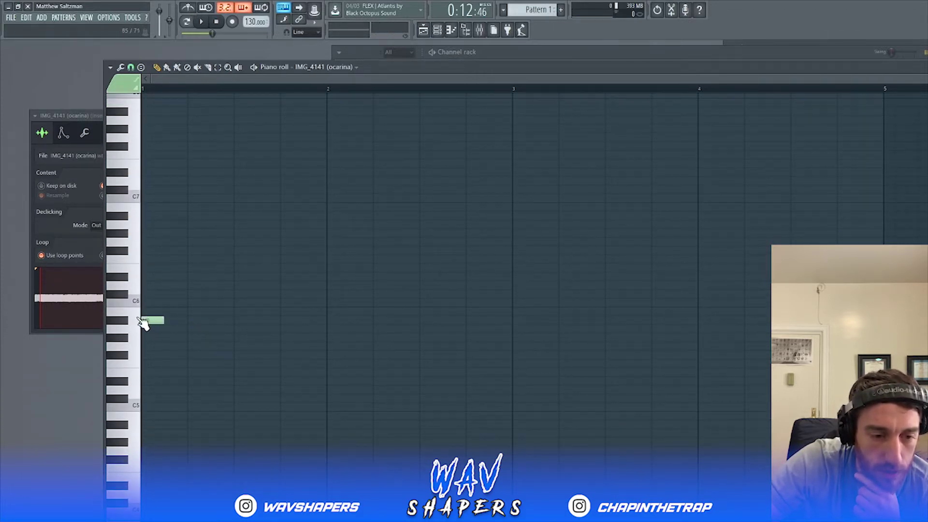
{"action": "scroll", "coordinate": [144, 322], "scroll_direction": "up", "scroll_amount": 1}
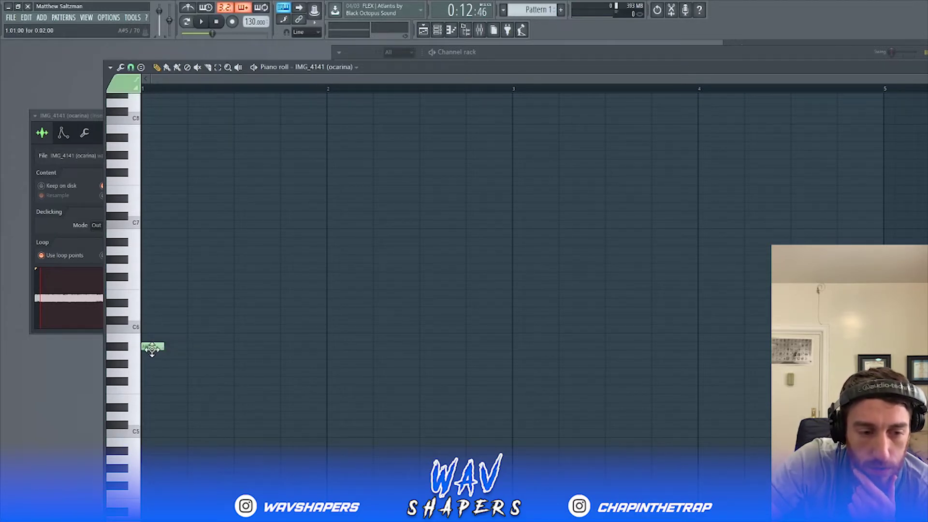
{"action": "left_click_drag", "start_coordinate": [152, 348], "coordinate": [135, 283]}
{"action": "left_click_drag", "start_coordinate": [150, 284], "coordinate": [125, 264]}
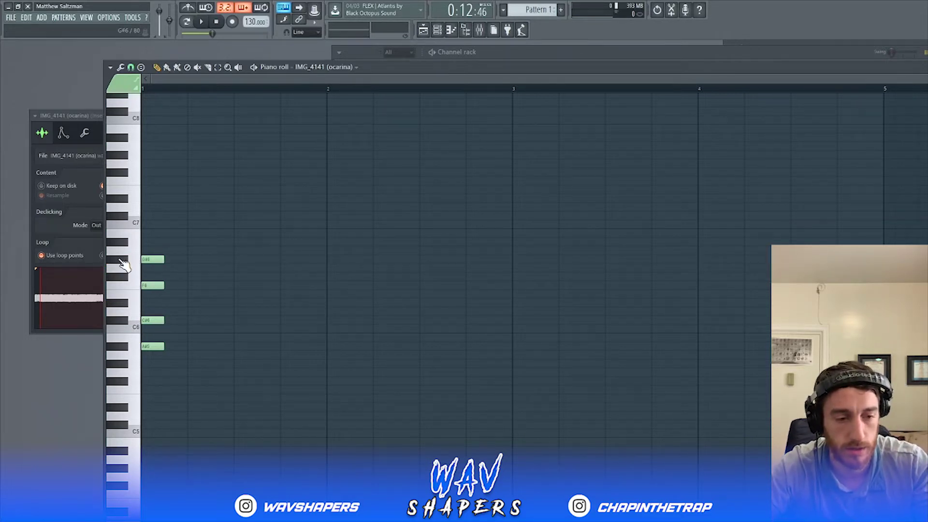
Step: Transpose the ocarina chord down one octave and switch playback to pattern mode to audition it
{"action": "key", "text": "ctrl+Down"}
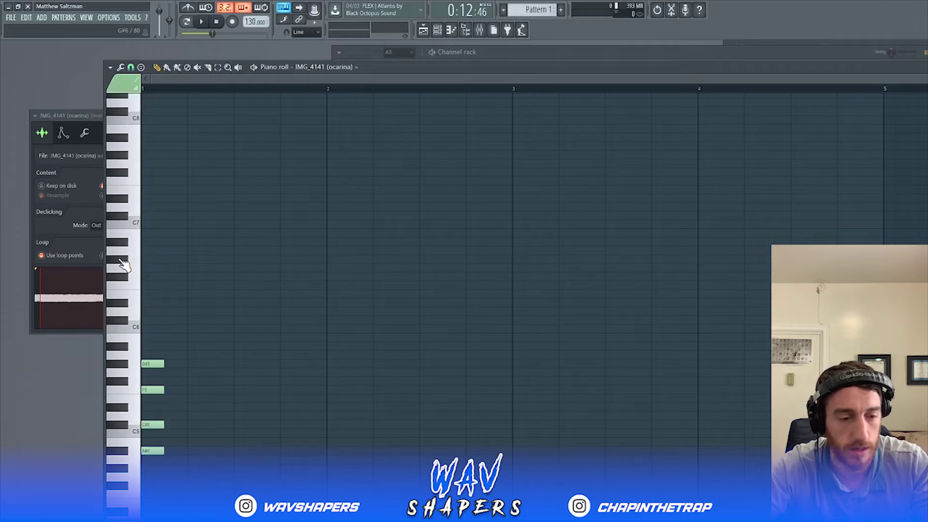
{"action": "key", "text": "space"}
{"action": "key", "text": "space"}
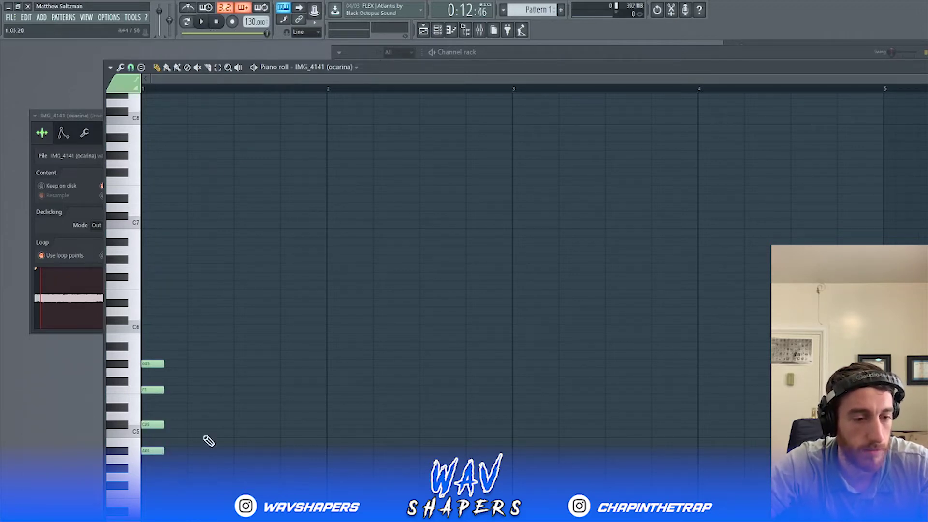
{"action": "left_click", "coordinate": [187, 21]}
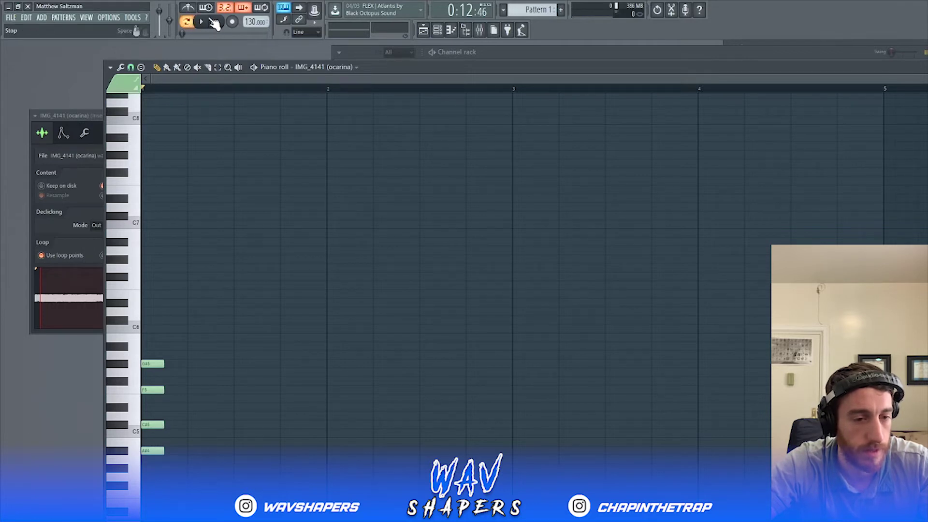
Step: Lengthen the four ocarina chord notes to fill bar 1 and audition the sustained chord
{"action": "left_click", "coordinate": [204, 22]}
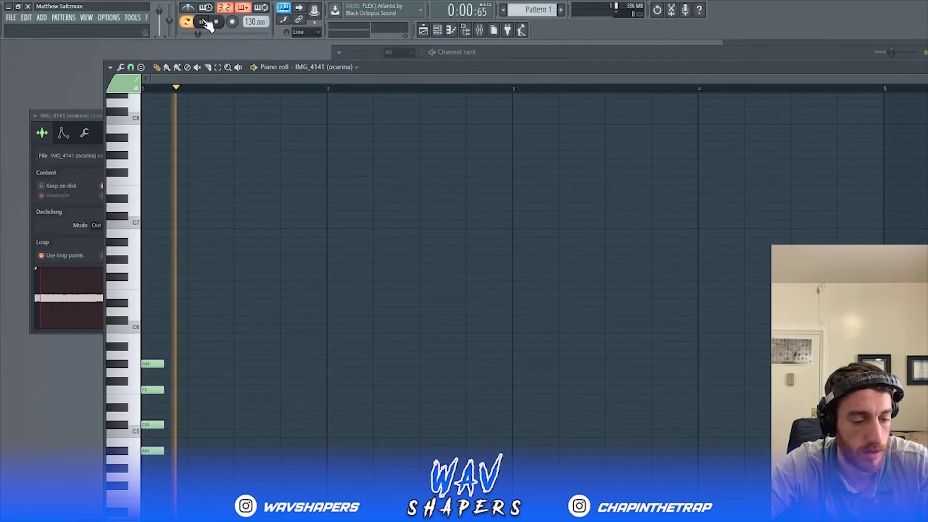
{"action": "left_click_drag", "start_coordinate": [165, 372], "coordinate": [321, 367]}
{"action": "key", "text": "space"}
{"action": "left_click", "coordinate": [217, 68]}
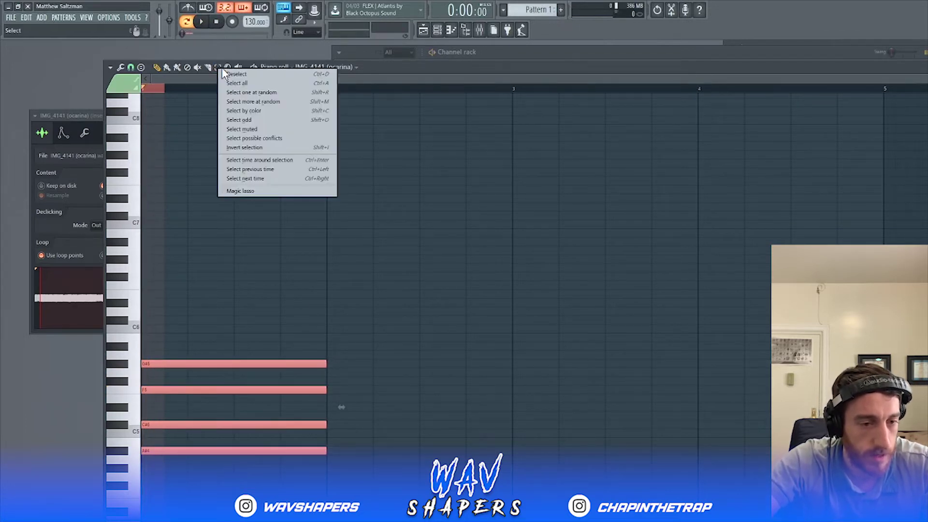
{"action": "left_click", "coordinate": [232, 82]}
{"action": "key", "text": "space"}
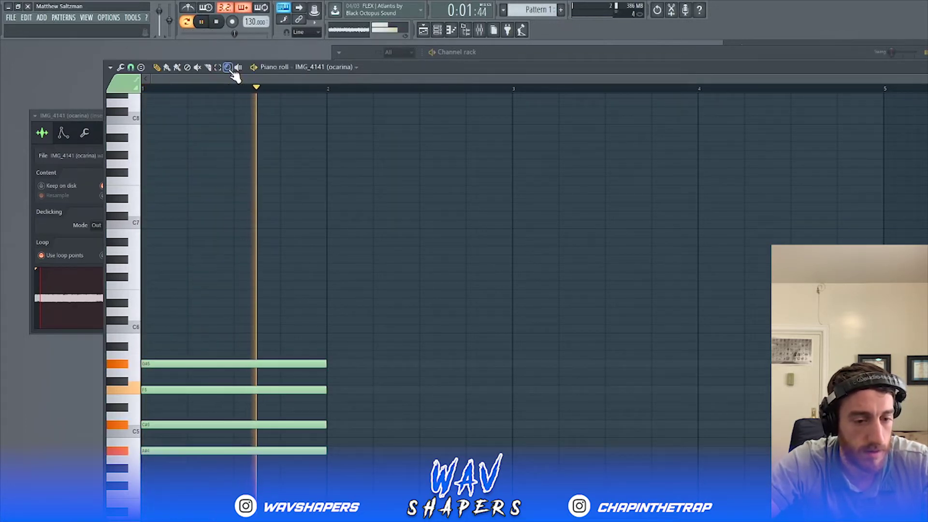
{"action": "key", "text": "space"}
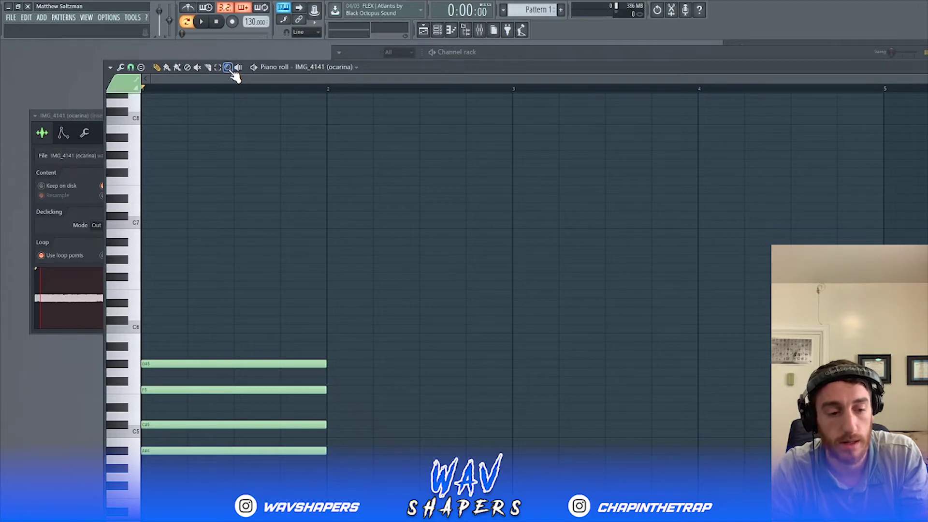
Step: Transpose the whole bar 1 ocarina chord down one octave and audition it
{"action": "key", "text": "ctrl+Down"}
{"action": "left_click", "coordinate": [217, 68]}
{"action": "key", "text": "space"}
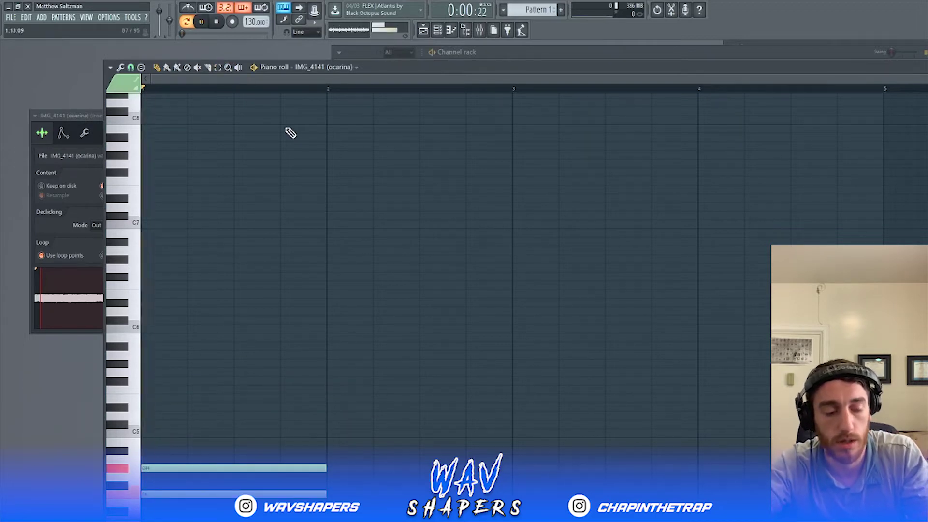
{"action": "scroll", "coordinate": [459, 380], "scroll_direction": "down", "scroll_amount": 4}
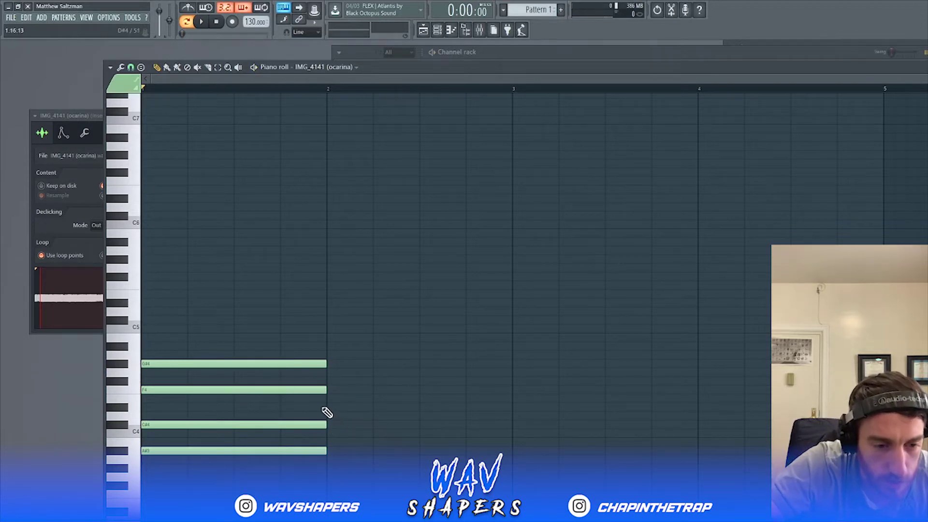
Step: Enter a one-bar chord of C4, D#4, G4 and A#4 at bar 2 of the ocarina piano roll
{"action": "left_click", "coordinate": [287, 365]}
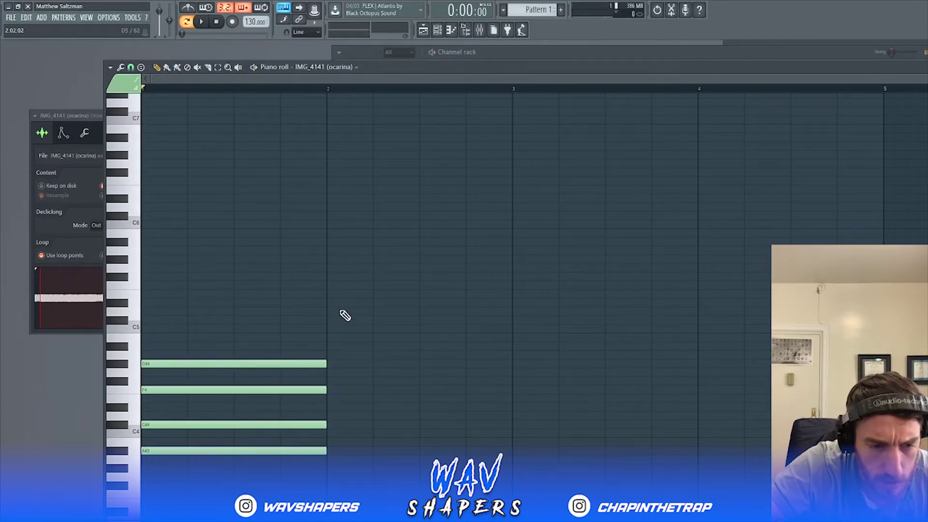
{"action": "left_click", "coordinate": [329, 321]}
{"action": "left_click_drag", "start_coordinate": [328, 320], "coordinate": [328, 348]}
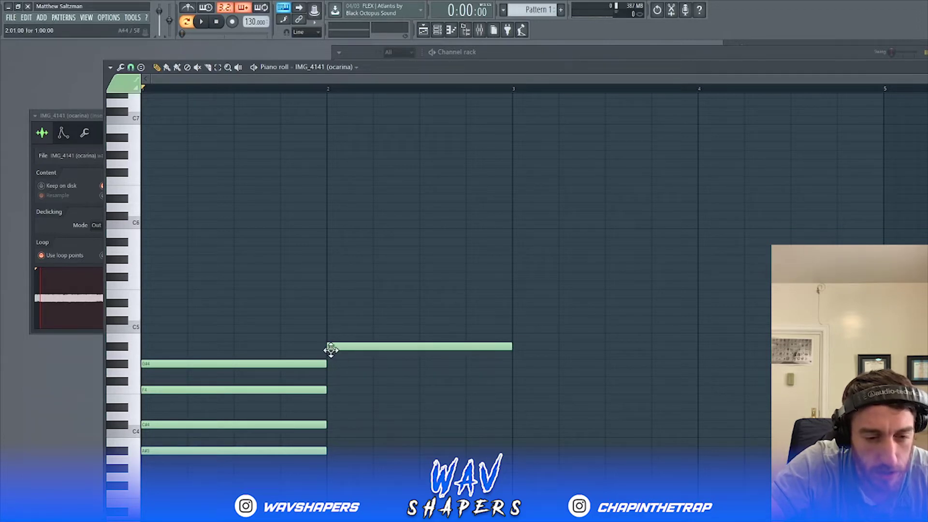
{"action": "double_click", "coordinate": [330, 355]}
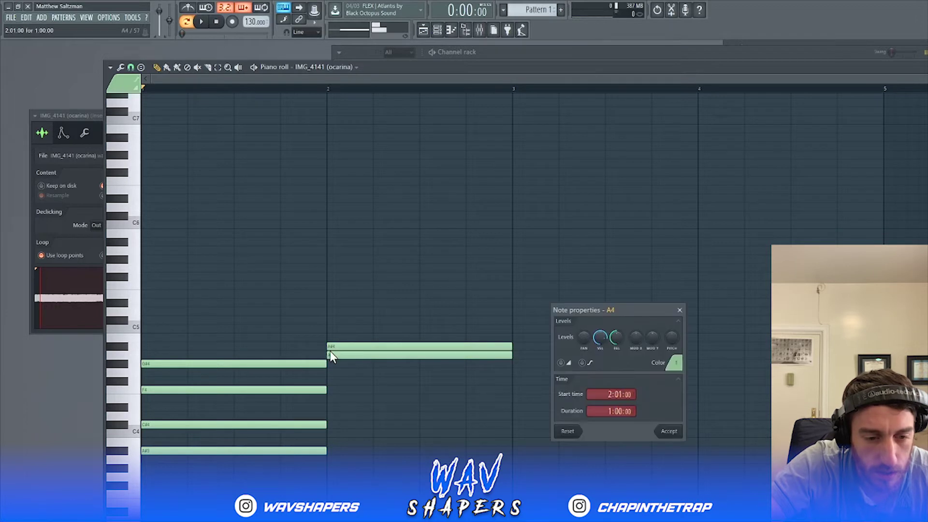
{"action": "left_click", "coordinate": [343, 357]}
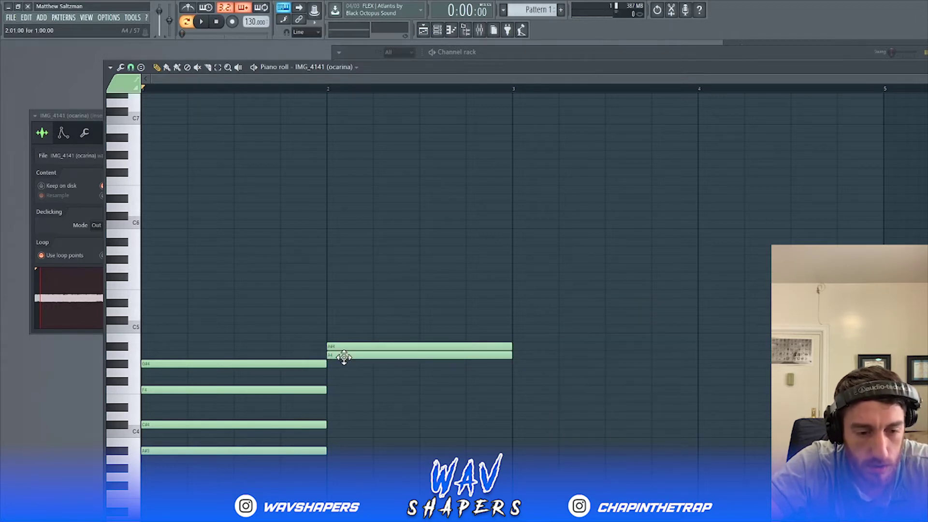
{"action": "left_click", "coordinate": [344, 357]}
{"action": "left_click_drag", "start_coordinate": [343, 365], "coordinate": [329, 434]}
Step: Audition the bar 2 chord, and play the two-chord progression from the start
{"action": "left_click", "coordinate": [327, 90]}
{"action": "key", "text": "space"}
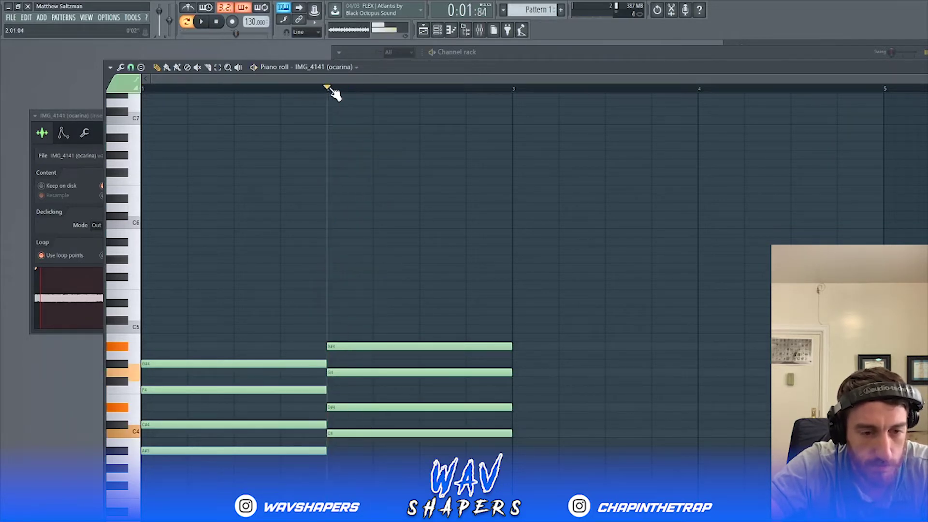
{"action": "key", "text": "space"}
{"action": "key", "text": "space"}
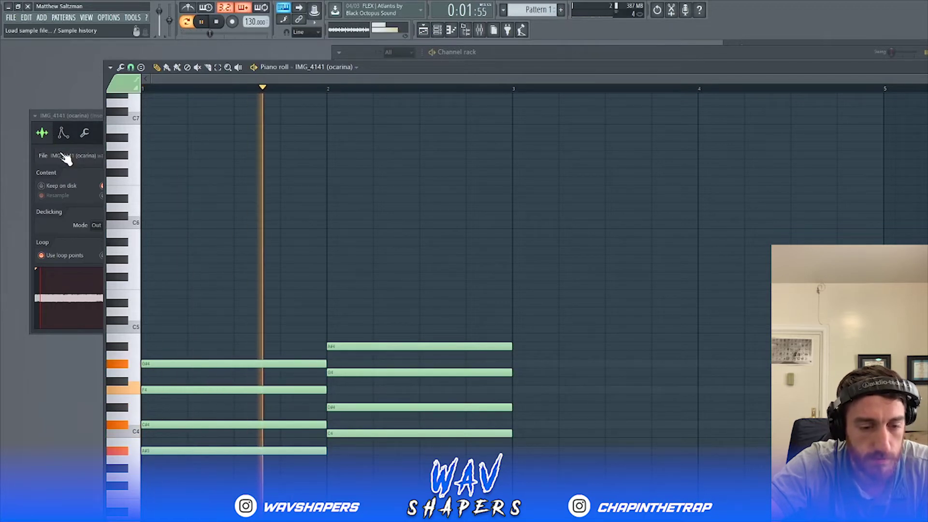
{"action": "key", "text": "space"}
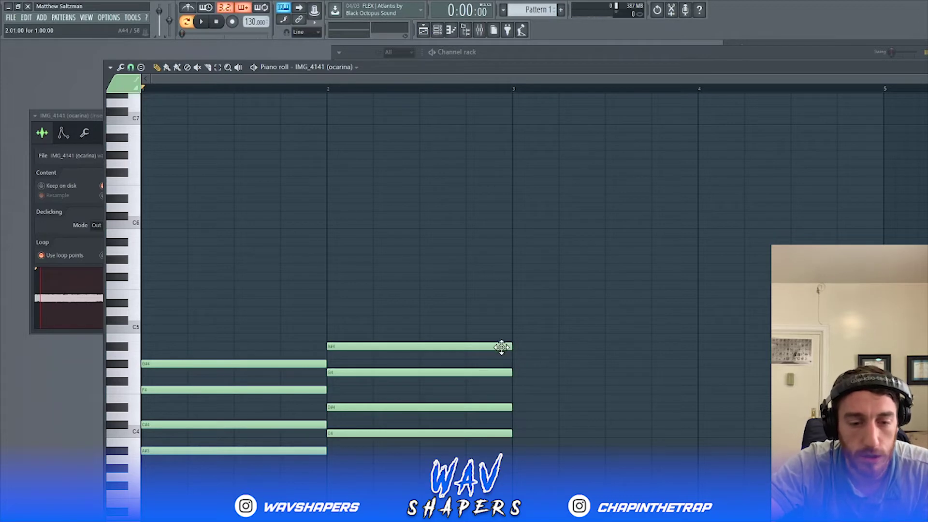
Step: Enter a one-bar chord of C#4, F4, G#4 and C5 at bar 3 and audition it after the bar 2 chord
{"action": "left_click", "coordinate": [511, 327]}
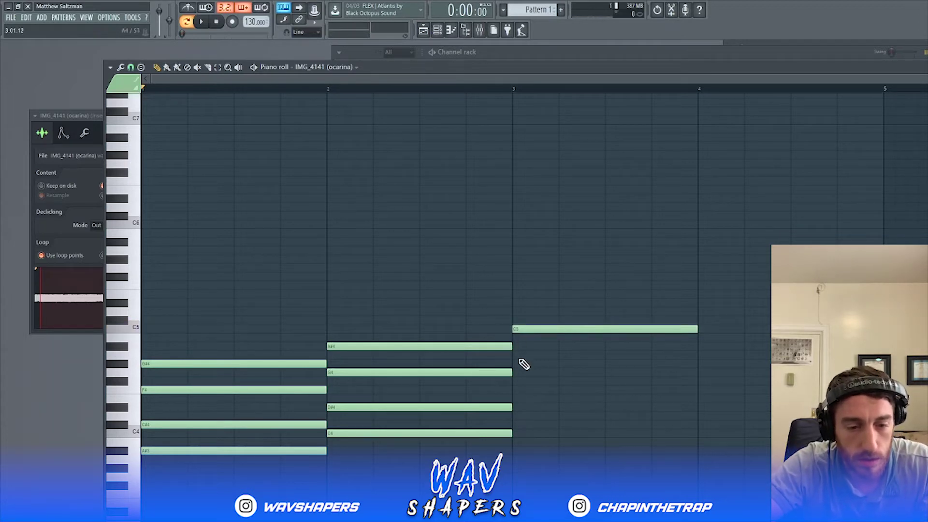
{"action": "left_click", "coordinate": [515, 330]}
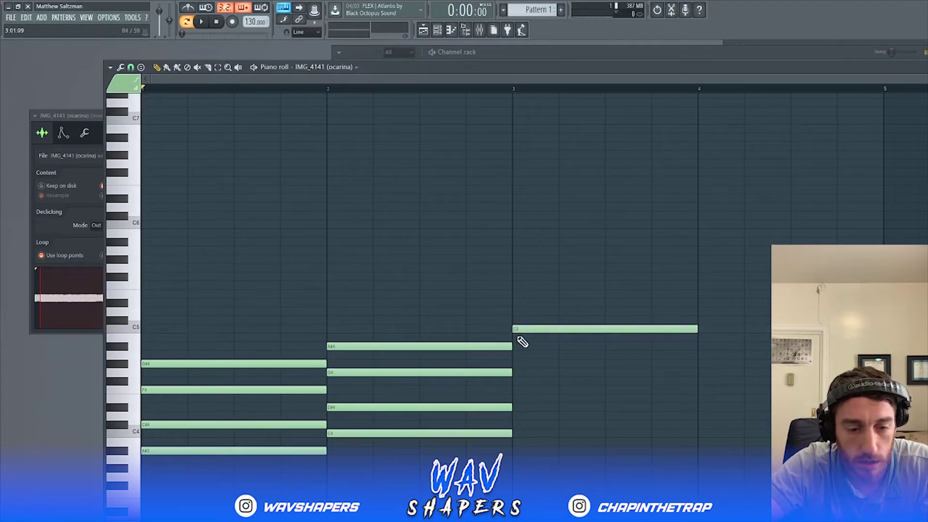
{"action": "left_click_drag", "start_coordinate": [514, 345], "coordinate": [513, 427]}
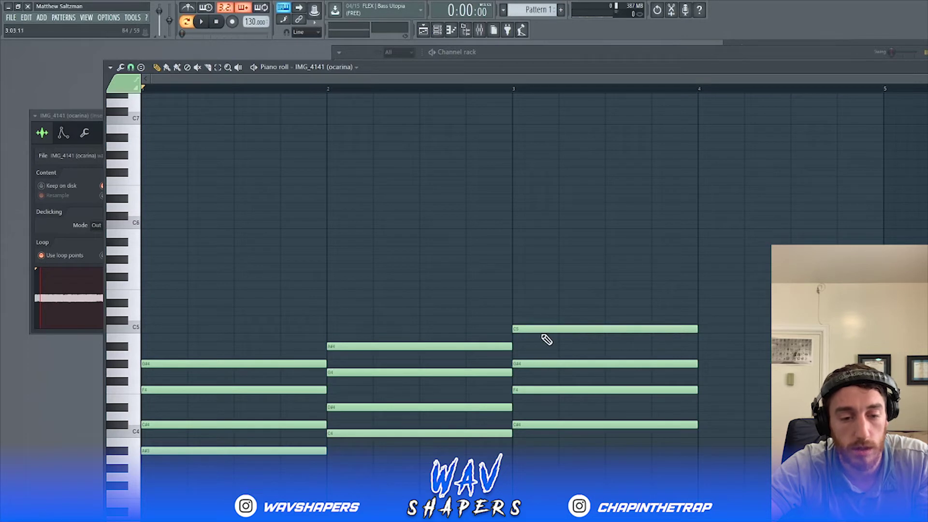
{"action": "left_click", "coordinate": [517, 91]}
{"action": "key", "text": "space"}
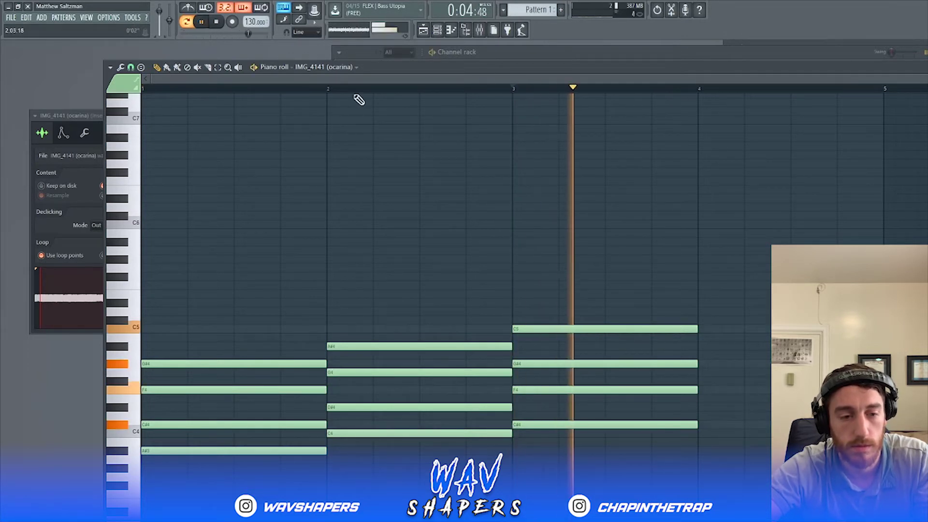
{"action": "left_click", "coordinate": [331, 92]}
Step: Duplicate the one-bar chord at bar 3 into bar 4
{"action": "left_click", "coordinate": [218, 68]}
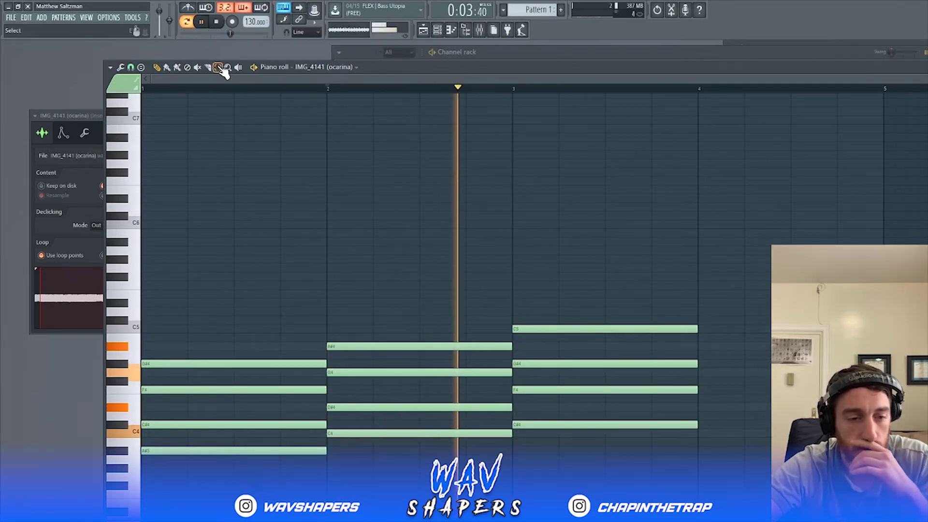
{"action": "left_click_drag", "start_coordinate": [560, 238], "coordinate": [630, 448]}
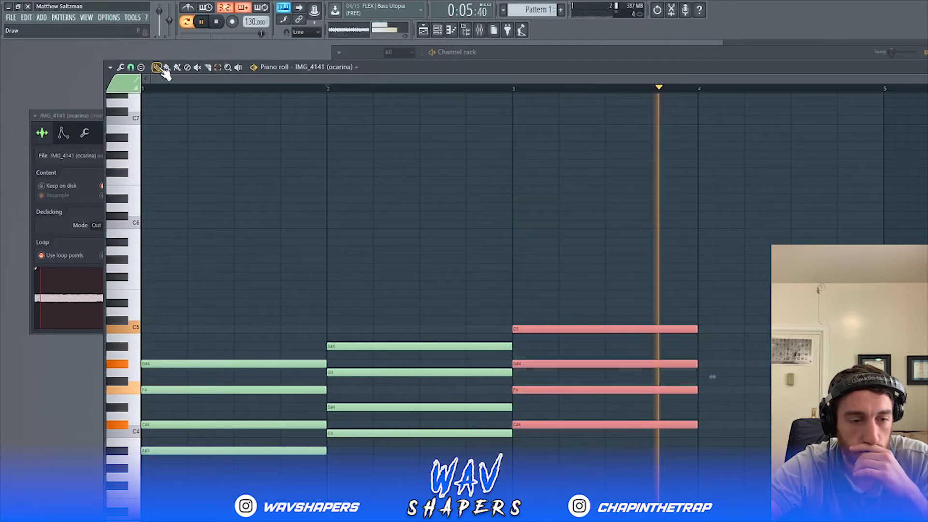
{"action": "left_click_drag", "start_coordinate": [694, 325], "coordinate": [884, 326]}
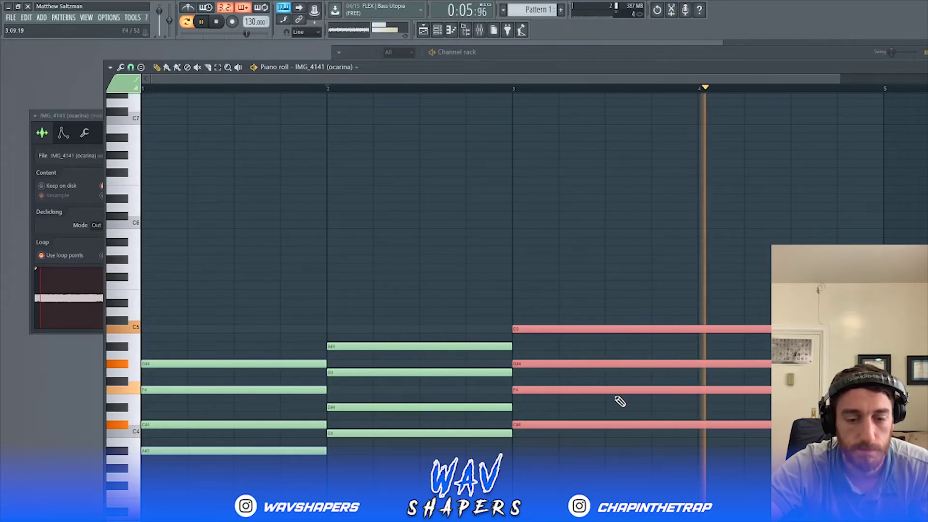
{"action": "left_click_drag", "start_coordinate": [880, 328], "coordinate": [694, 340]}
{"action": "key", "text": "ctrl+b"}
{"action": "key", "text": "ctrl+d"}
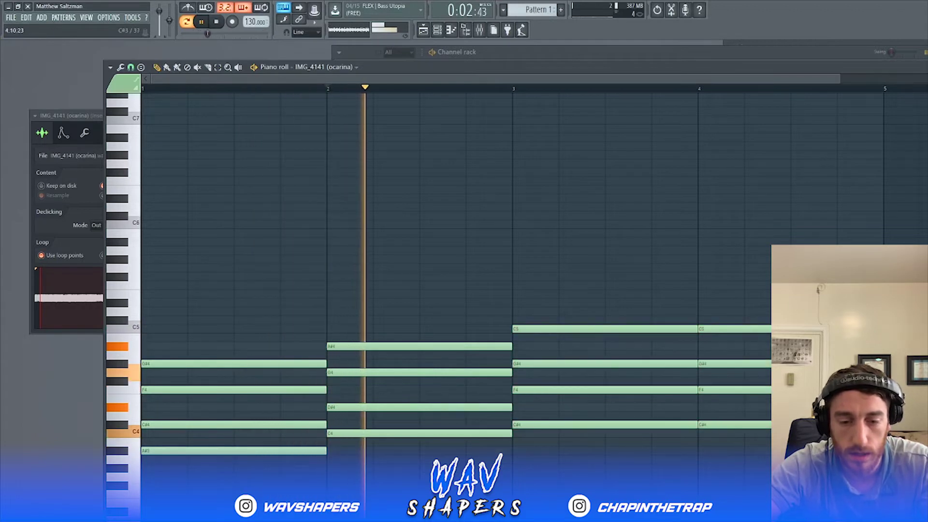
Step: Try raising the C#4 and F4 notes of the bar 4 chord one octave, and audition the progression
{"action": "left_click_drag", "start_coordinate": [744, 428], "coordinate": [743, 324]}
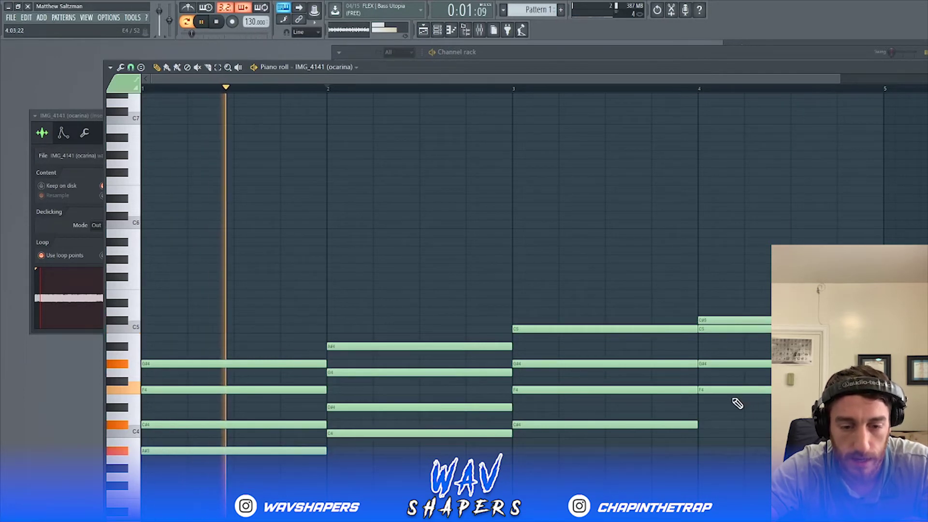
{"action": "key", "text": "space"}
{"action": "left_click_drag", "start_coordinate": [730, 385], "coordinate": [728, 284]}
{"action": "key", "text": "space"}
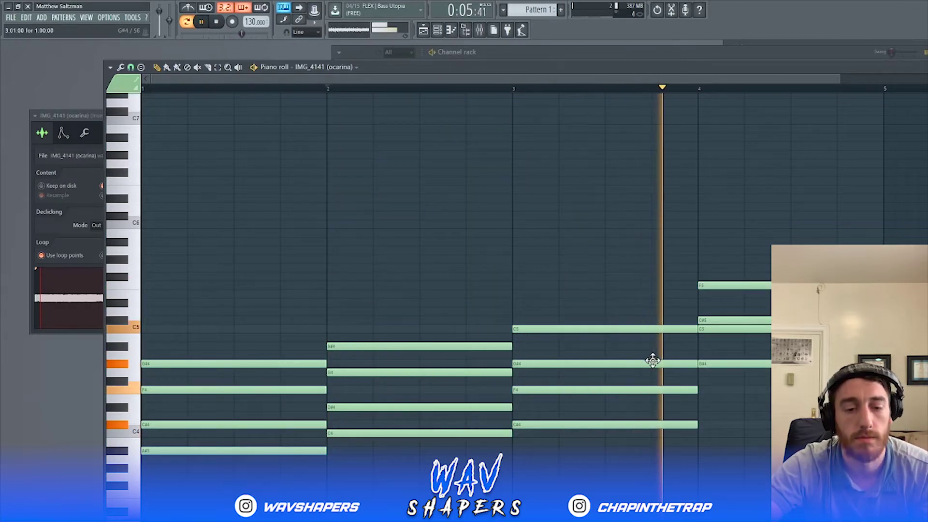
{"action": "key", "text": "space"}
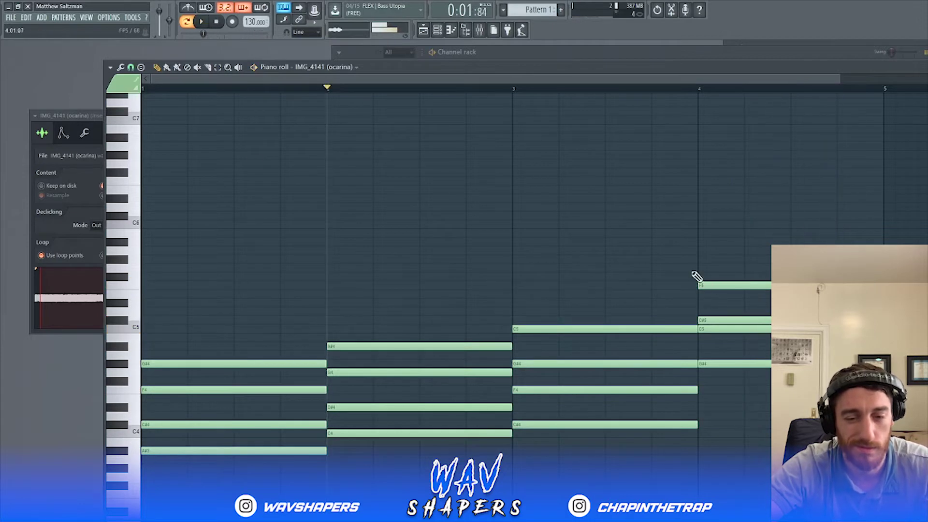
Step: Move the C#5 and F5 notes in bar 4 back down one octave and play the progression
{"action": "left_click", "coordinate": [217, 67]}
{"action": "left_click_drag", "start_coordinate": [761, 278], "coordinate": [743, 323]}
{"action": "key", "text": "ctrl+Down"}
{"action": "key", "text": "ctrl+Down"}
{"action": "key", "text": "space"}
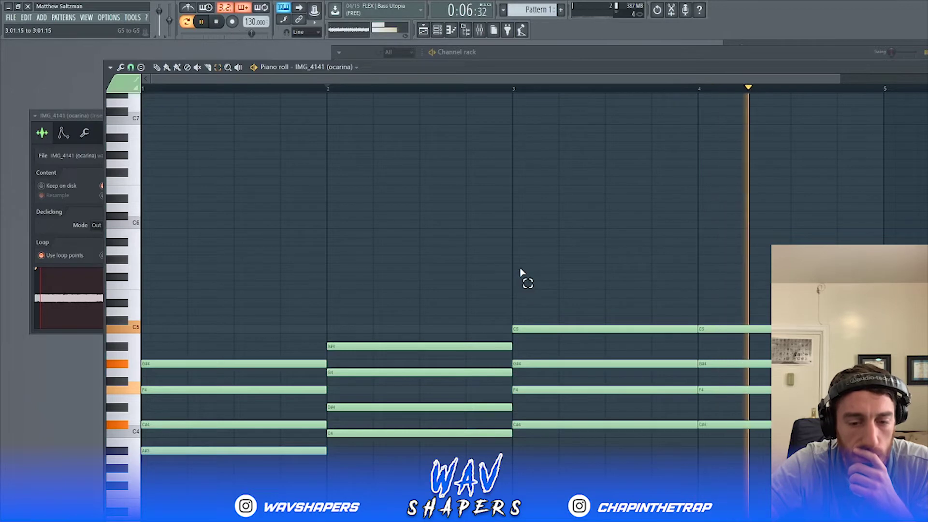
Step: Return to the channel rack and add IMG_4141 (Frog 2) hits on step 9 of each of the four bars during pattern playback
{"action": "key", "text": "F7"}
{"action": "key", "text": "space"}
{"action": "left_click", "coordinate": [404, 95]}
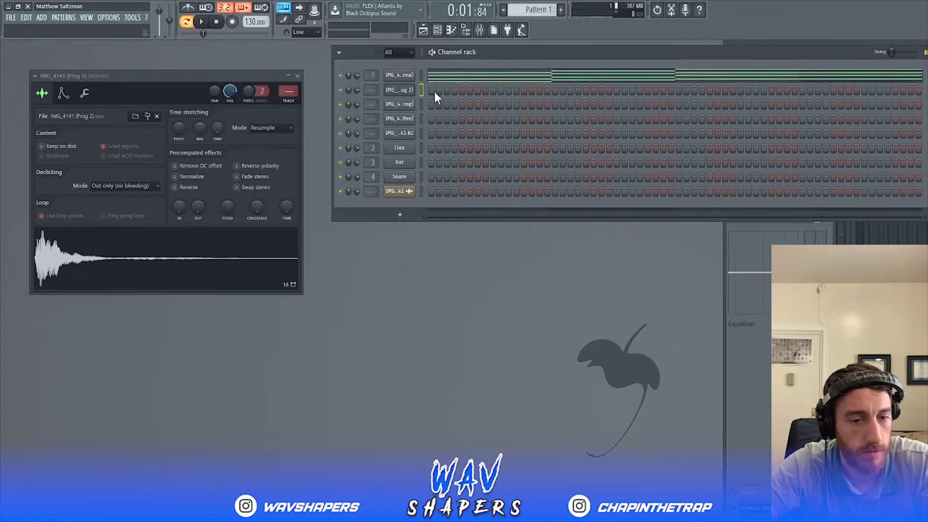
{"action": "left_click", "coordinate": [491, 91]}
{"action": "key", "text": "space"}
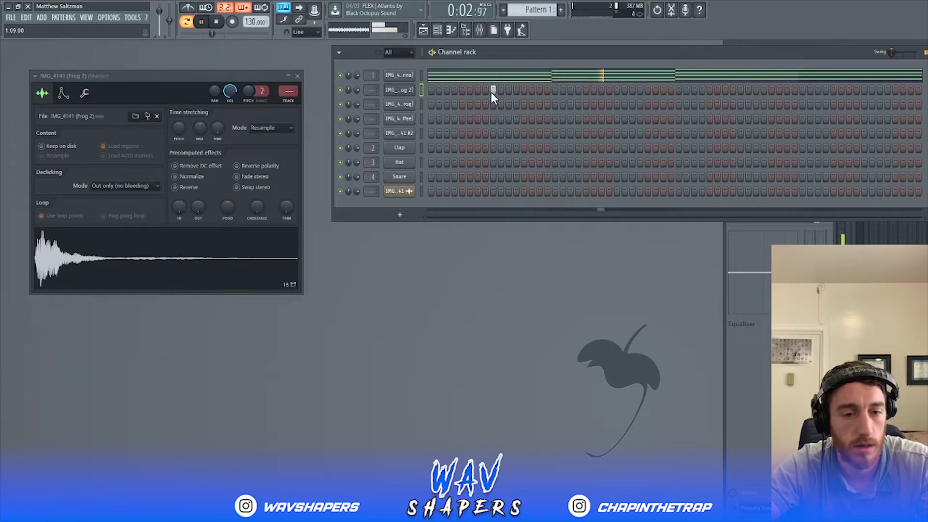
{"action": "left_click", "coordinate": [217, 23]}
{"action": "left_click", "coordinate": [207, 24]}
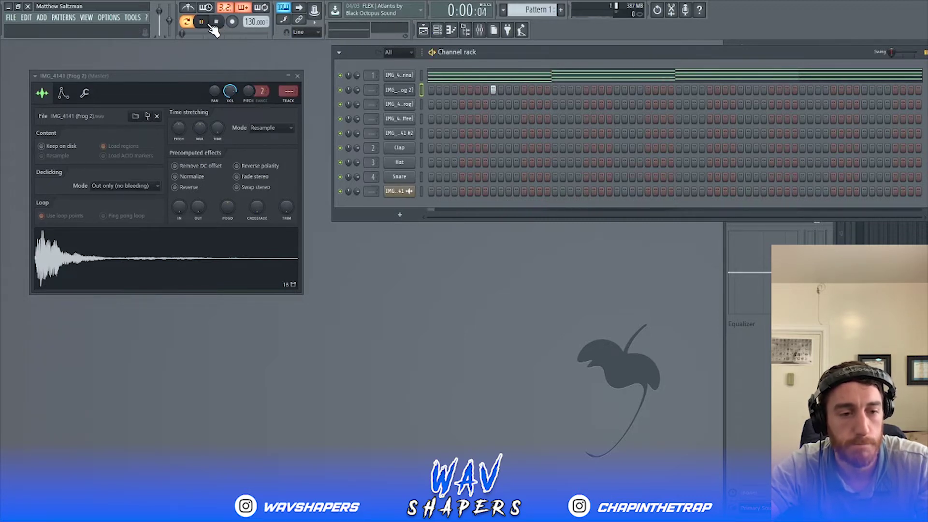
{"action": "left_click", "coordinate": [616, 91]}
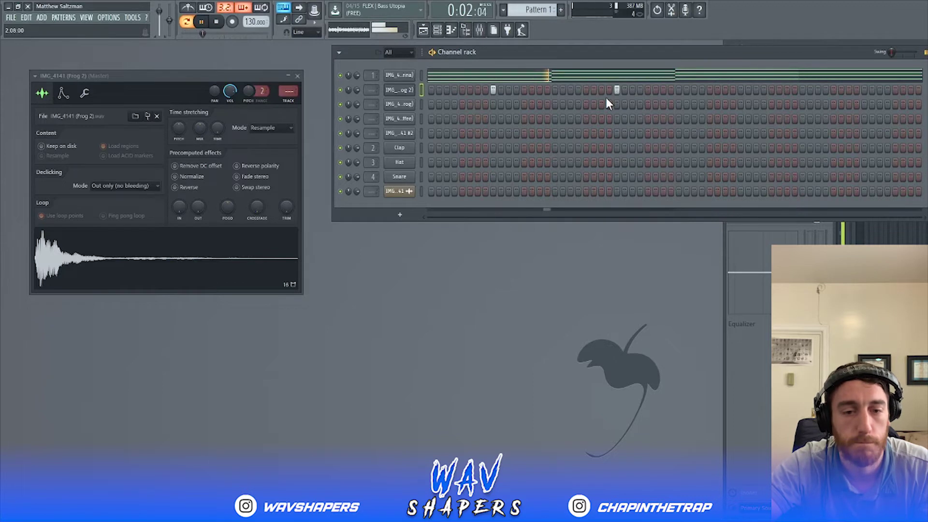
{"action": "left_click", "coordinate": [741, 89]}
{"action": "left_click", "coordinate": [864, 90]}
Step: Add IMG_4141 (Frog) hits on step 7 of each of the four bars
{"action": "left_click", "coordinate": [399, 104]}
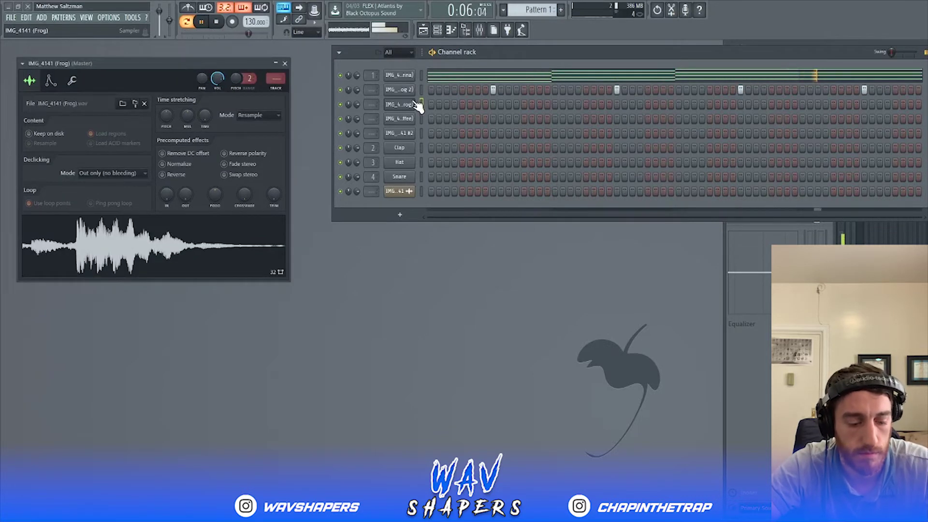
{"action": "left_click", "coordinate": [478, 105]}
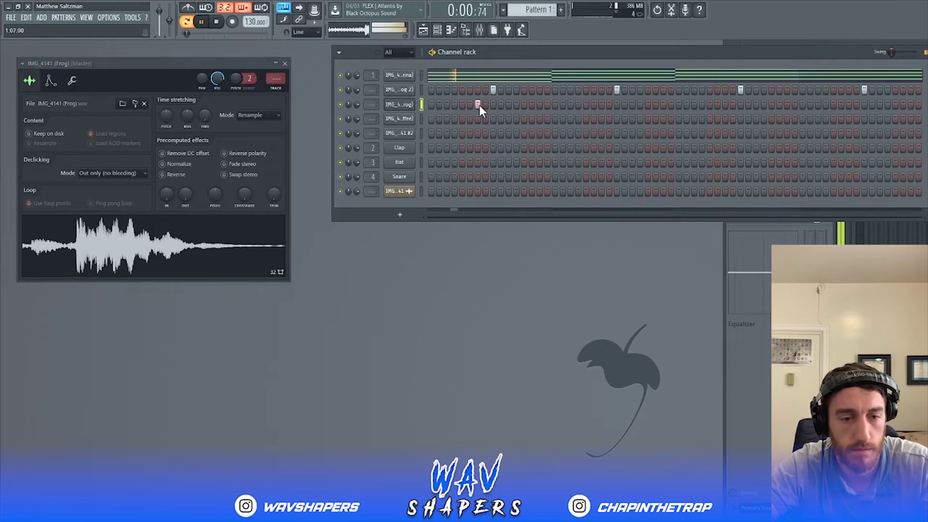
{"action": "left_click", "coordinate": [601, 104]}
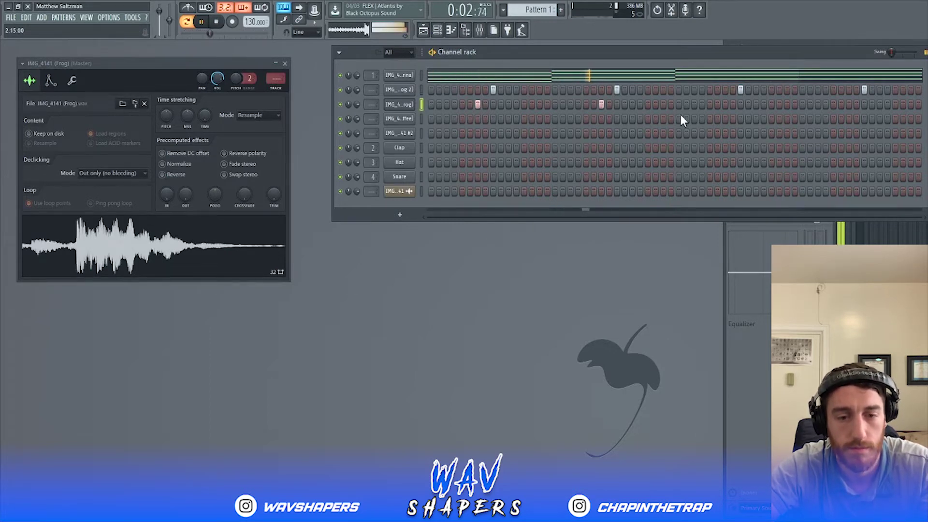
{"action": "left_click", "coordinate": [725, 104]}
{"action": "left_click", "coordinate": [848, 105]}
Step: Add IMG_4141 (Coffee) hits on step 9 of all four bars and on step 15 of bars 1 and 3
{"action": "left_click", "coordinate": [399, 118]}
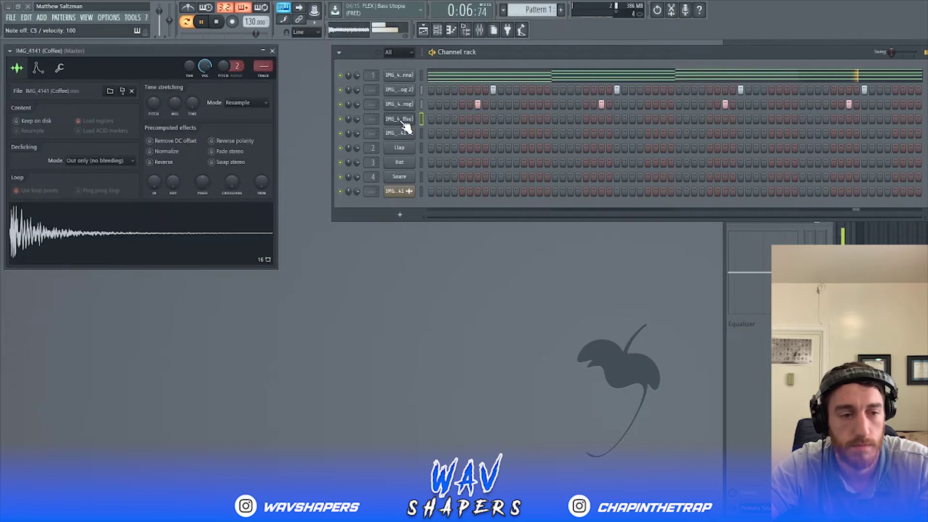
{"action": "left_click", "coordinate": [493, 119]}
{"action": "left_click", "coordinate": [539, 119]}
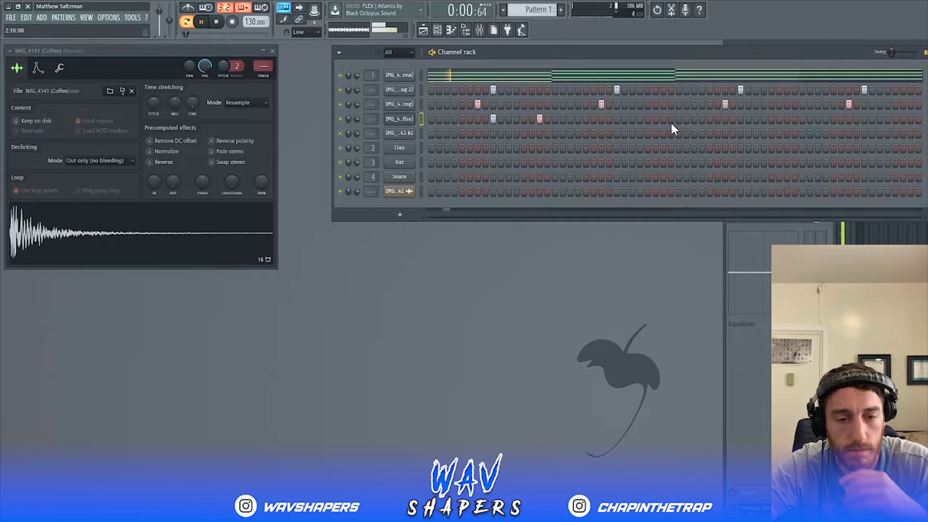
{"action": "left_click", "coordinate": [616, 118]}
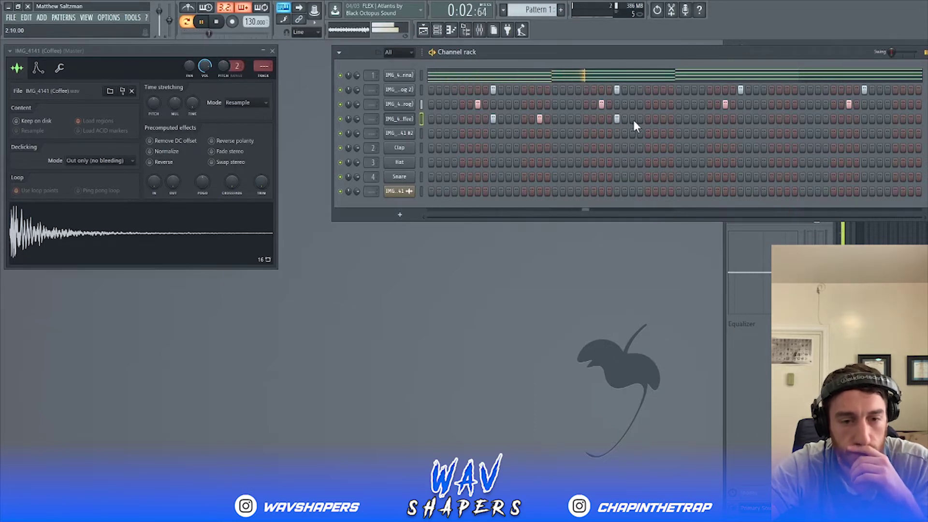
{"action": "left_click", "coordinate": [740, 119]}
{"action": "left_click", "coordinate": [786, 118]}
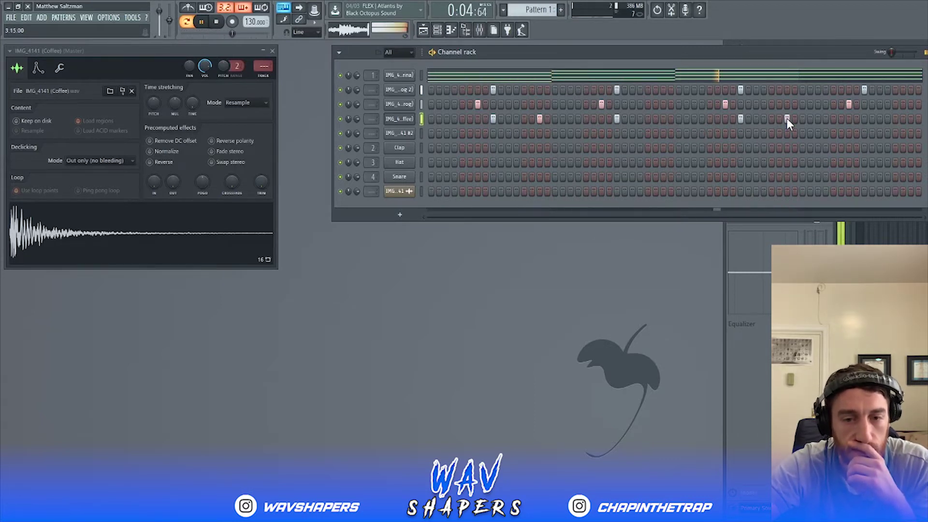
{"action": "left_click", "coordinate": [864, 118]}
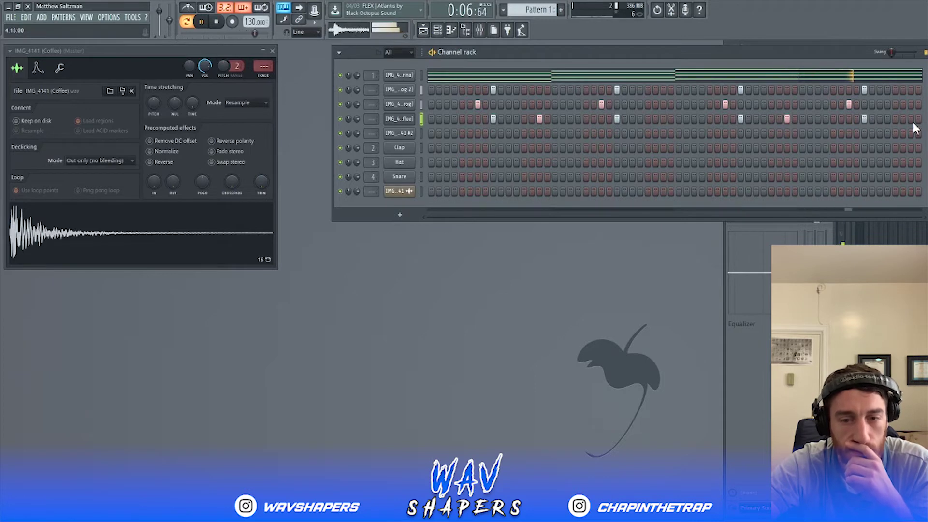
Step: Add a closing fill of IMG_4141 (Coffee) hits on steps 13, 15 and 16 of bar 4
{"action": "left_click", "coordinate": [894, 118]}
{"action": "left_click", "coordinate": [910, 118]}
{"action": "left_click", "coordinate": [917, 119]}
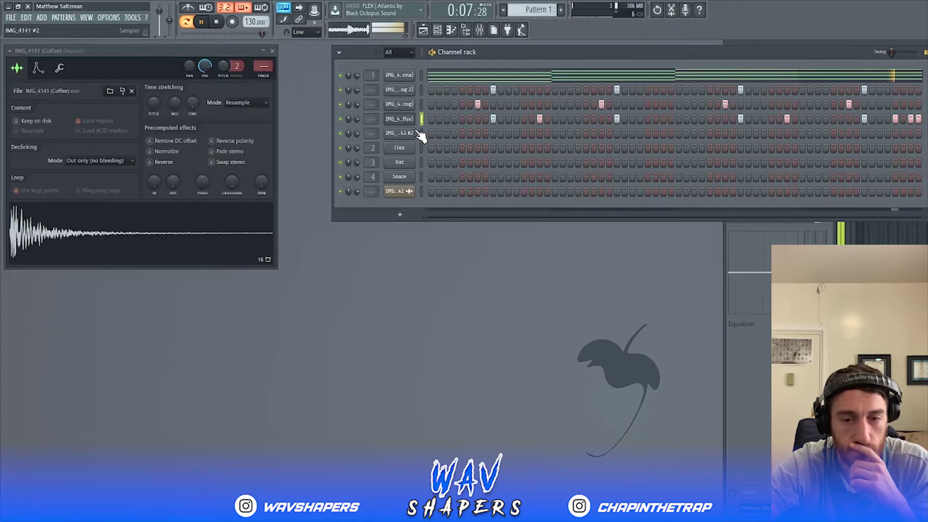
Step: Normalize the IMG_4141 #2 sample, place its hits on step 5 of bars 1 and 3, and audition the pattern
{"action": "left_click", "coordinate": [399, 133]}
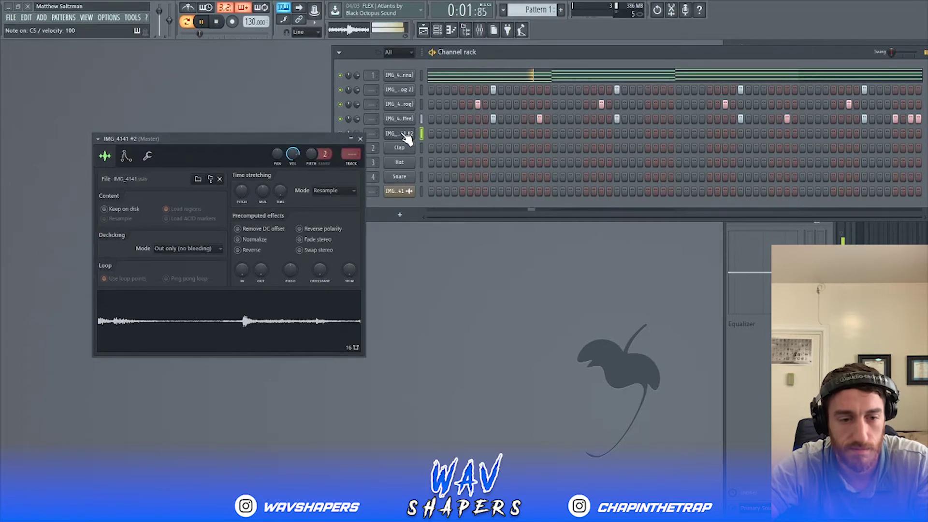
{"action": "left_click", "coordinate": [261, 239]}
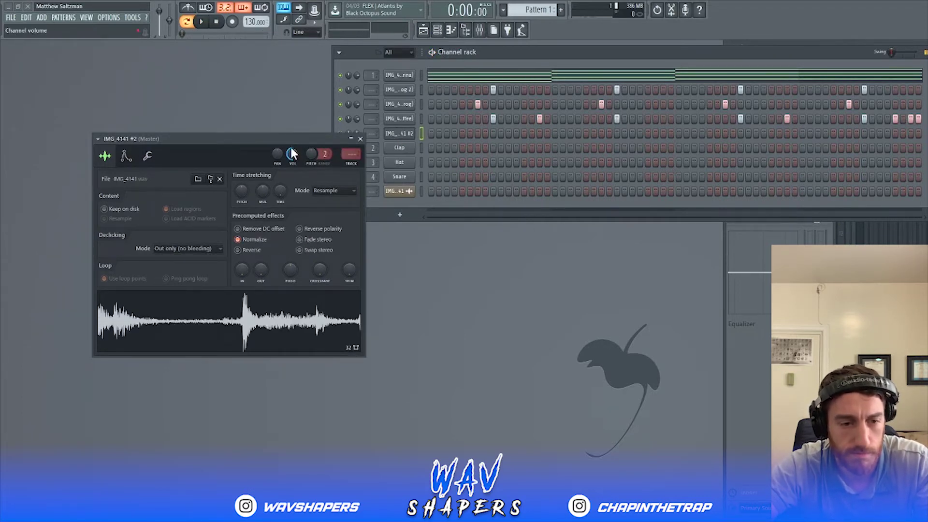
{"action": "left_click", "coordinate": [464, 132]}
{"action": "key", "text": "space"}
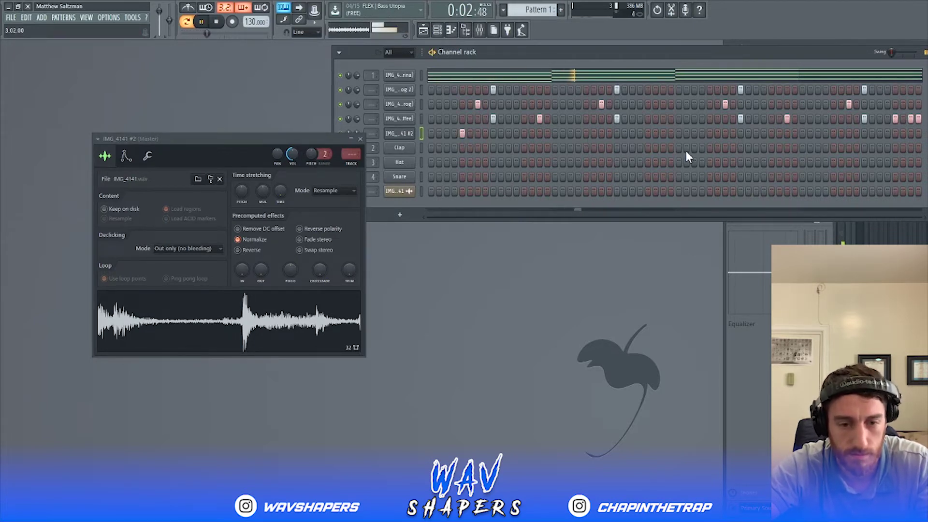
{"action": "left_click", "coordinate": [710, 134]}
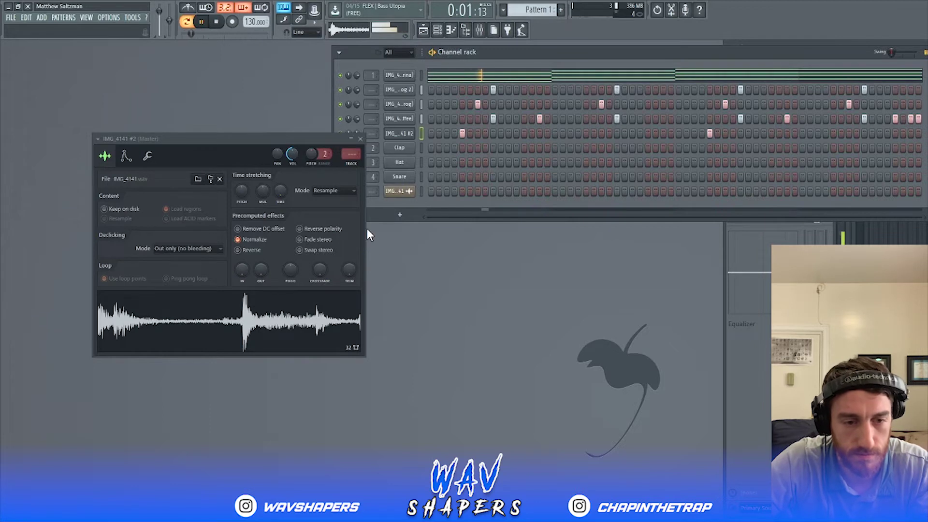
{"action": "key", "text": "space"}
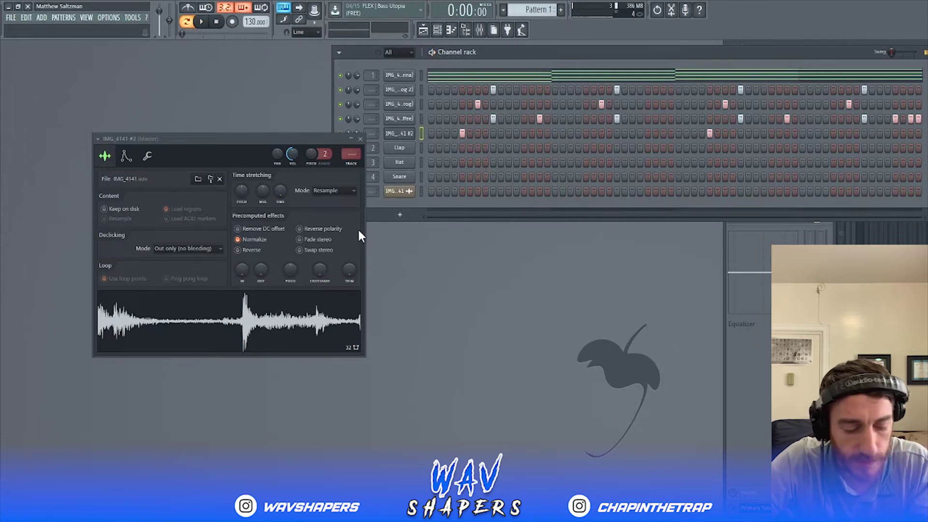
Step: Search the browser for "thump" and replace the Clap channel's sound with gv_kit3_vnm_oneshot_kick_low_thump_2.wav
{"action": "key", "text": "ctrl+f"}
{"action": "type", "text": "thum"}
{"action": "key", "text": "BackSpace"}
{"action": "type", "text": "mp"}
{"action": "key", "text": "Return"}
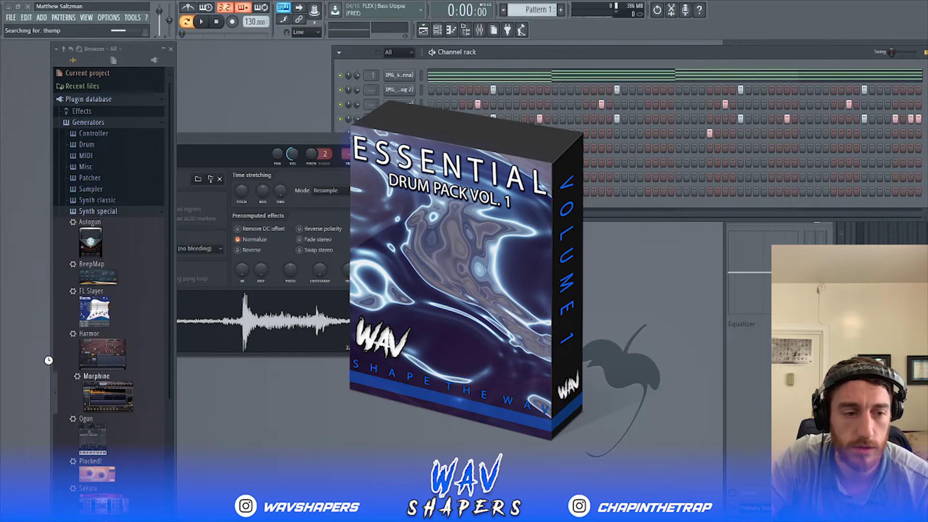
{"action": "scroll", "coordinate": [112, 484], "scroll_direction": "down", "scroll_amount": 3}
{"action": "left_click_drag", "start_coordinate": [121, 503], "coordinate": [474, 230]}
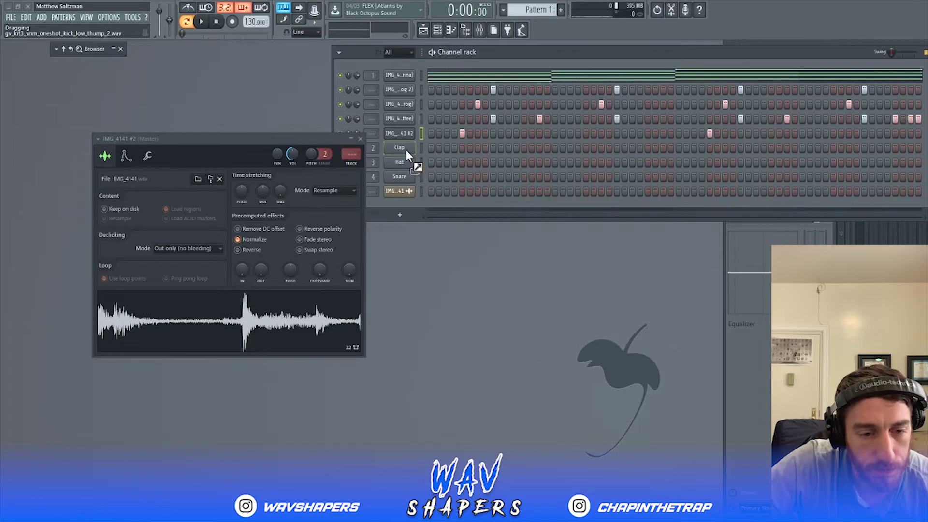
{"action": "left_click_drag", "start_coordinate": [405, 149], "coordinate": [406, 150]}
Step: Place kick hits on step 1 of bars 1 and 3 and step 5 of bars 2 and 4 while playing the pattern
{"action": "left_click", "coordinate": [430, 148]}
{"action": "key", "text": "space"}
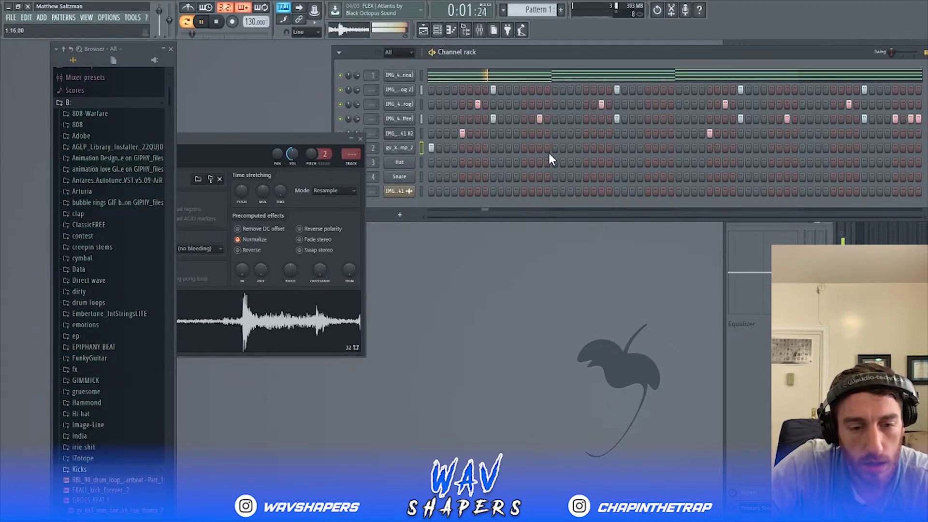
{"action": "left_click", "coordinate": [586, 148]}
{"action": "key", "text": "space"}
{"action": "key", "text": "space"}
{"action": "left_click", "coordinate": [678, 147]}
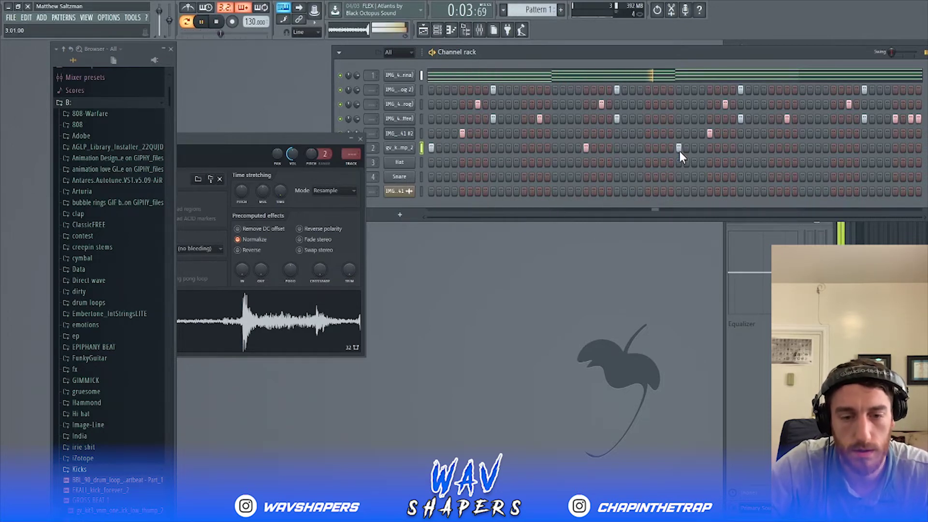
{"action": "left_click", "coordinate": [832, 148]}
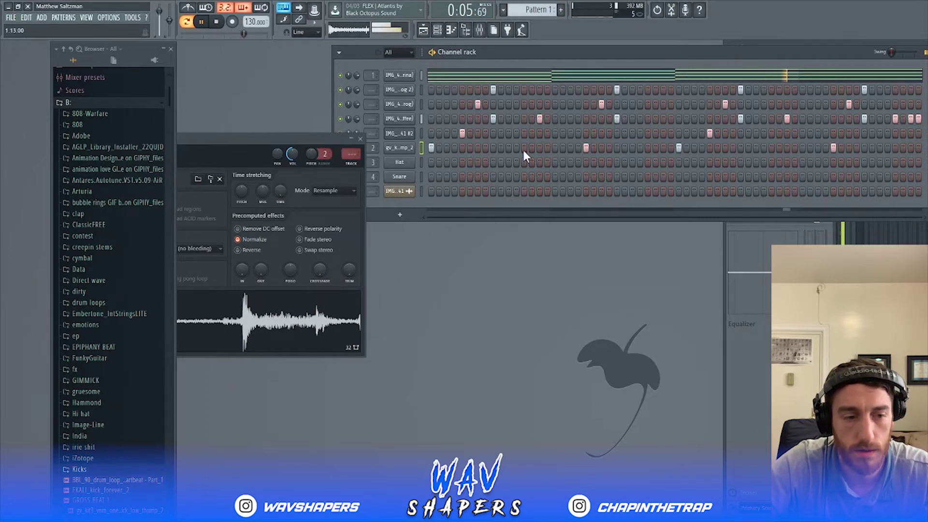
Step: Stop playback and browse drive F: to Beat Data > Drum Kit > wavshapers > Hi Hat
{"action": "left_click", "coordinate": [73, 103]}
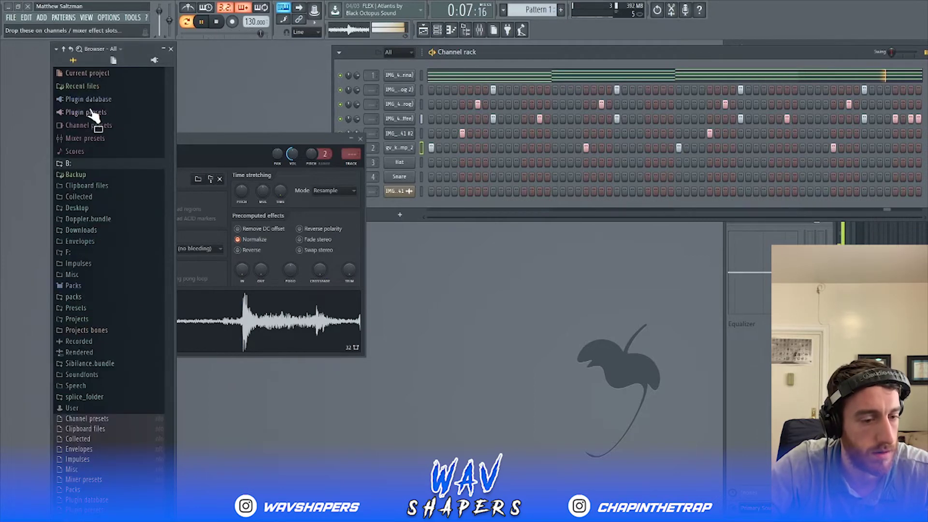
{"action": "left_click", "coordinate": [105, 252]}
{"action": "key", "text": "space"}
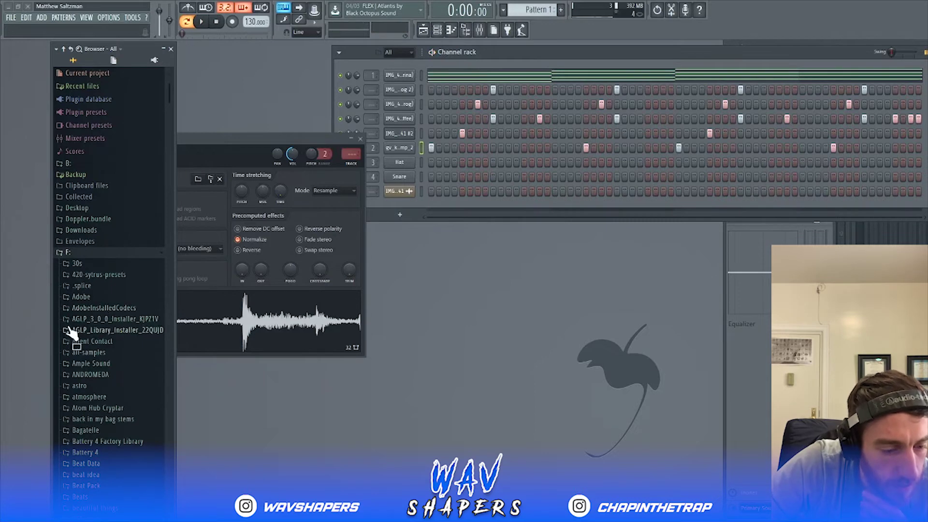
{"action": "scroll", "coordinate": [67, 332], "scroll_direction": "down", "scroll_amount": 7}
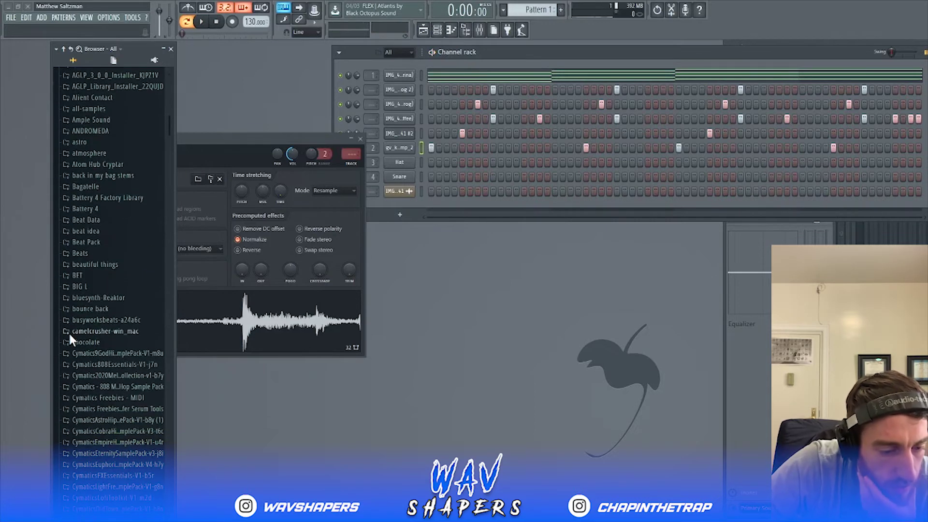
{"action": "left_click", "coordinate": [96, 220]}
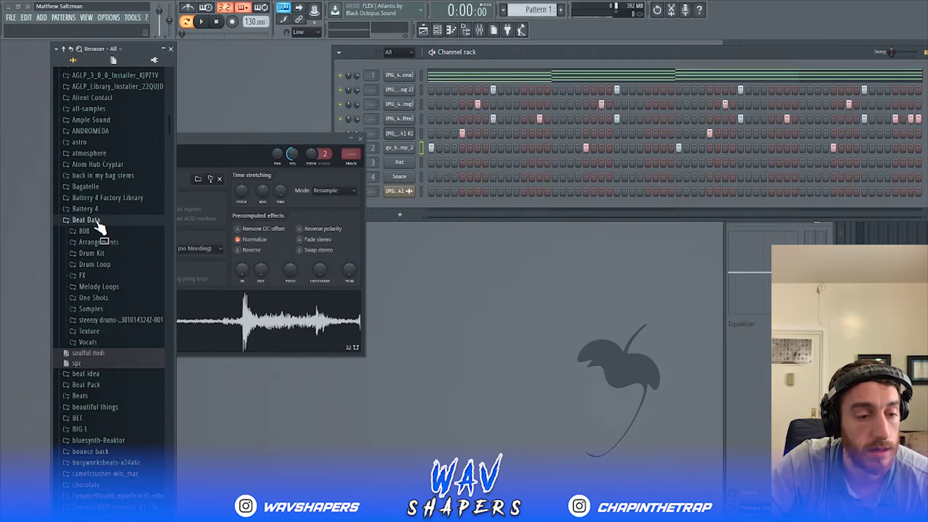
{"action": "left_click", "coordinate": [99, 253]}
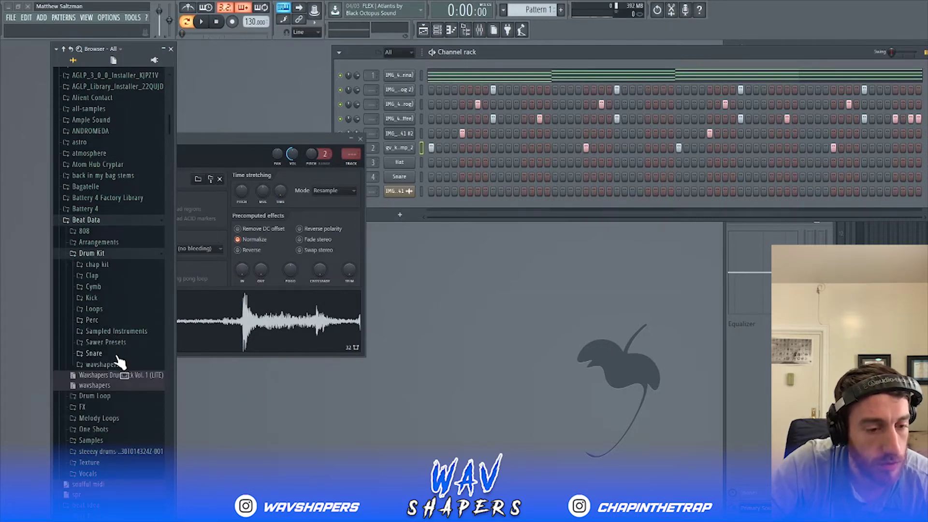
{"action": "left_click", "coordinate": [102, 365]}
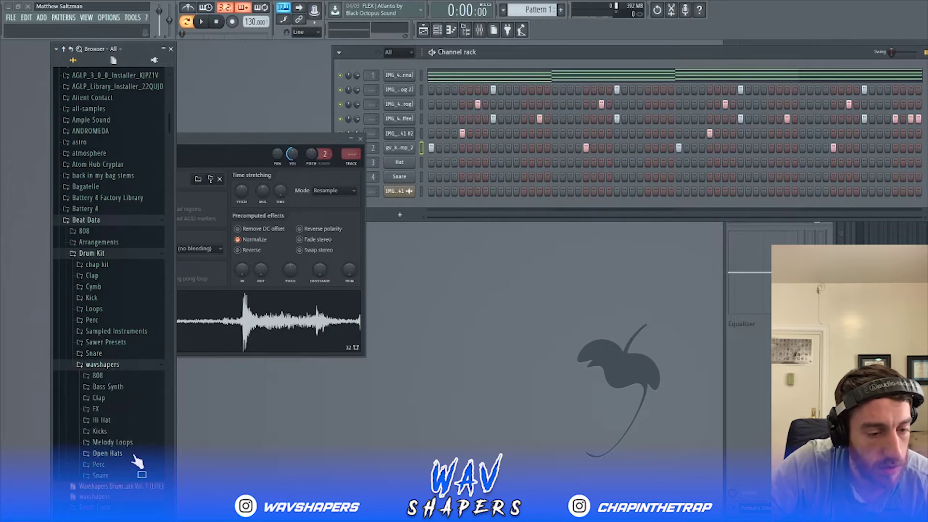
{"action": "left_click", "coordinate": [130, 420]}
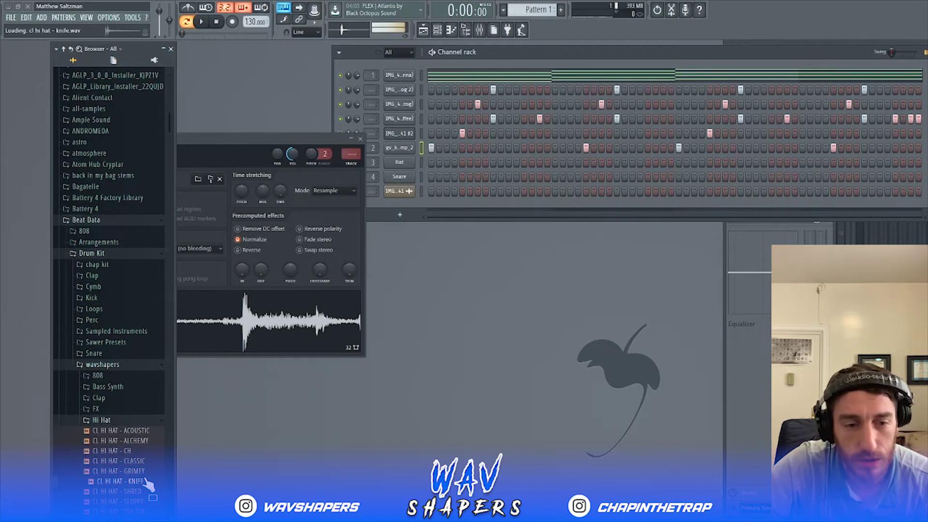
Step: Audition CL HI HAT - KNIFE, load it in place of the Hat channel's sound, and close the browser
{"action": "left_click_drag", "start_coordinate": [148, 483], "coordinate": [391, 278]}
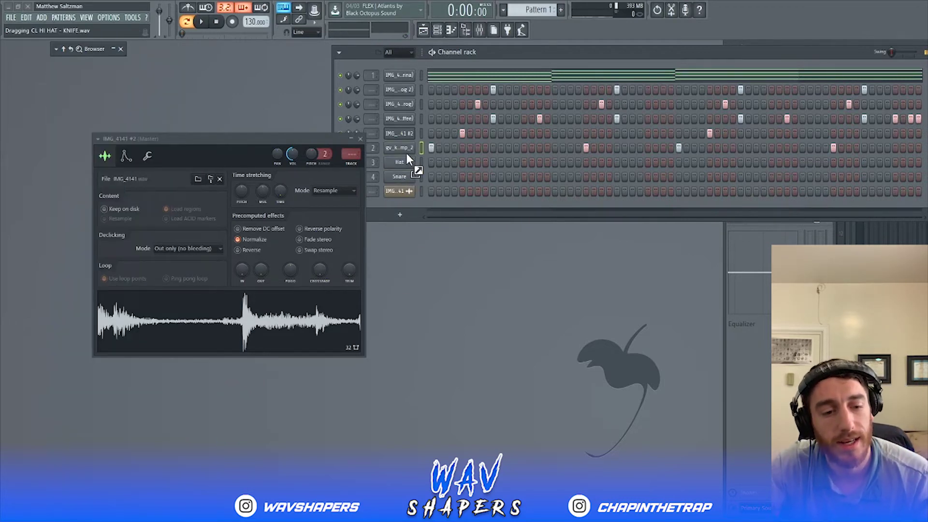
{"action": "left_click_drag", "start_coordinate": [407, 160], "coordinate": [407, 162]}
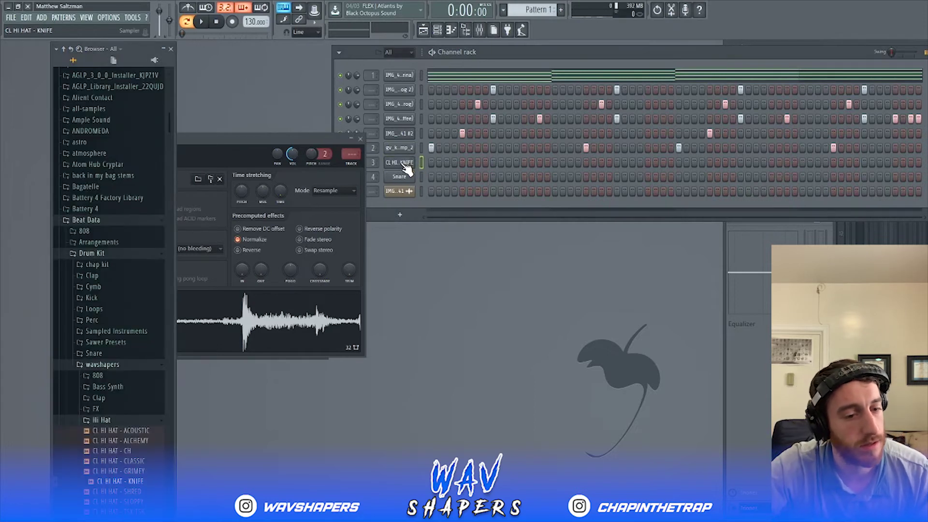
{"action": "left_click", "coordinate": [171, 49]}
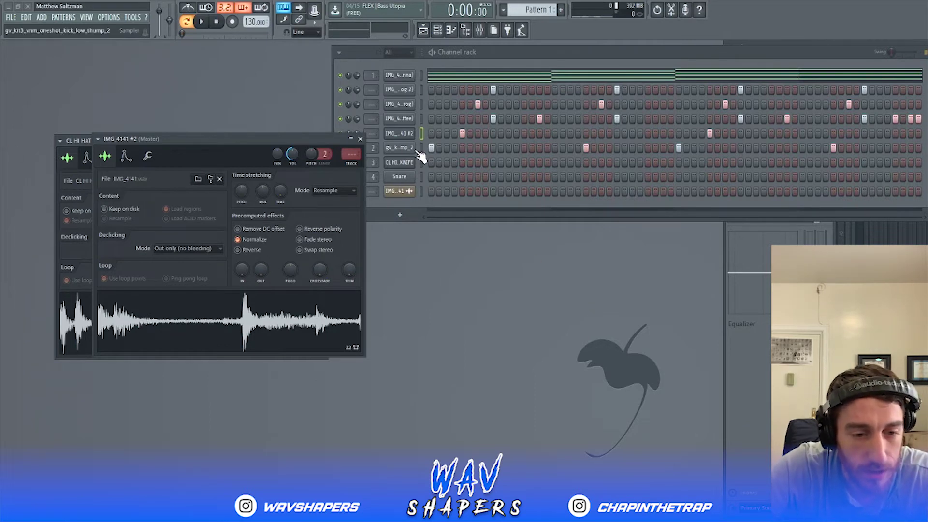
Step: Fill the CL HI HAT - KNIFE channel on every second step, play the pattern, and normalize the sample
{"action": "left_click", "coordinate": [408, 163]}
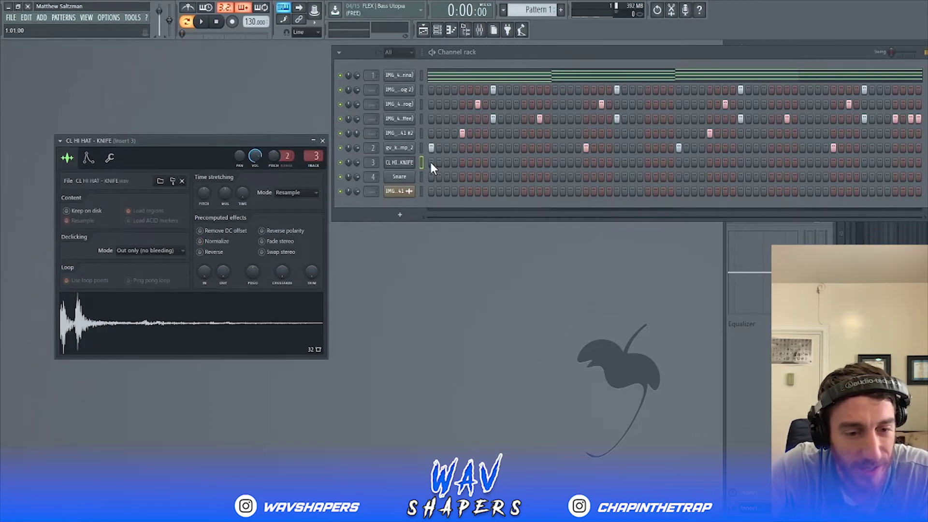
{"action": "right_click", "coordinate": [431, 163]}
{"action": "left_click", "coordinate": [548, 195]}
{"action": "key", "text": "space"}
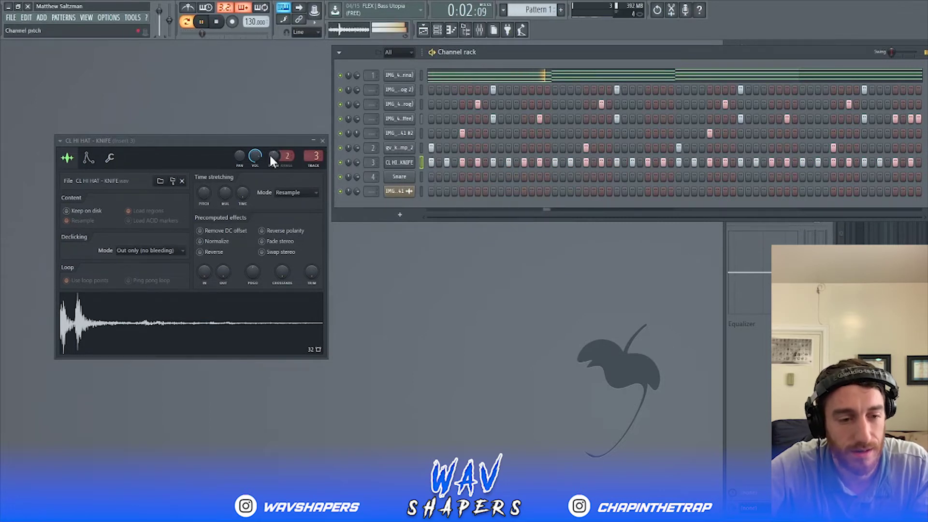
{"action": "left_click", "coordinate": [208, 241]}
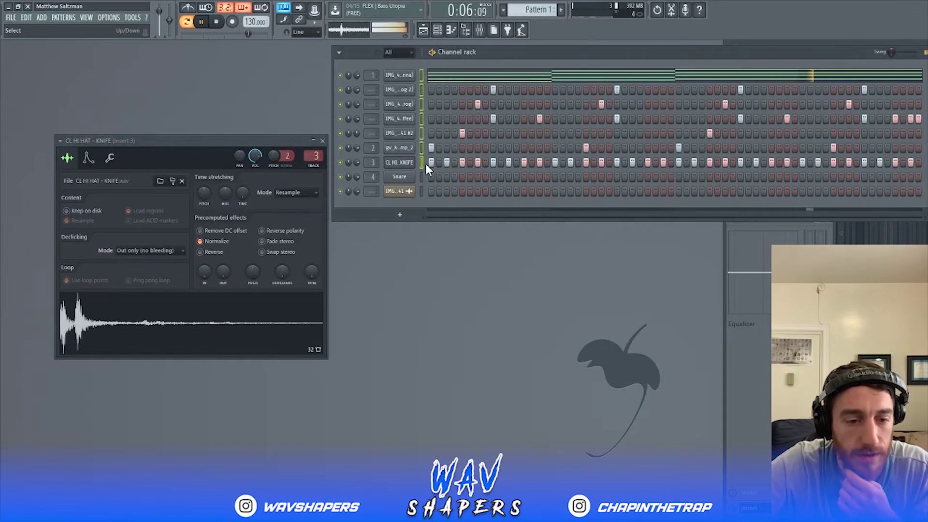
Step: Select the channels from IMG_4141 (ocarina) to CL HI HAT - KNIFE and link them to separate mixer tracks 10 to 16
{"action": "left_click", "coordinate": [479, 30]}
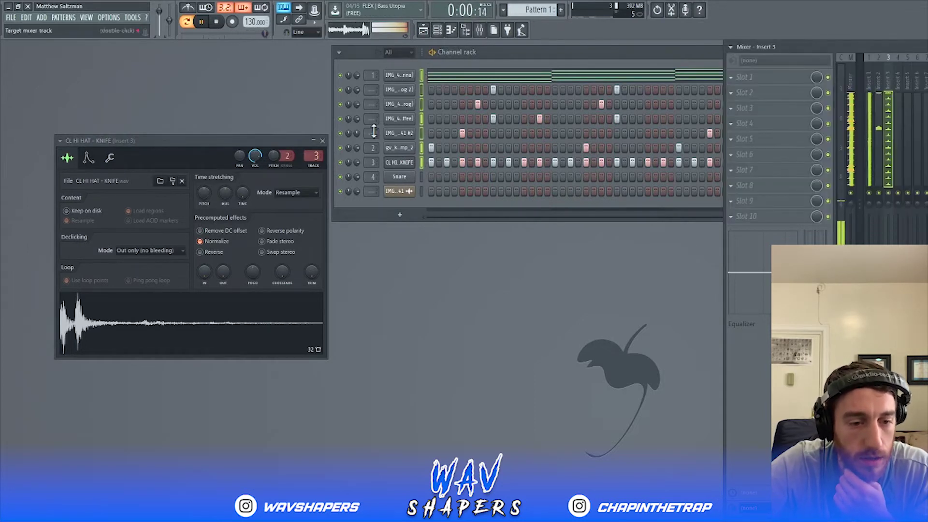
{"action": "left_click", "coordinate": [322, 140]}
{"action": "right_click", "coordinate": [926, 158]}
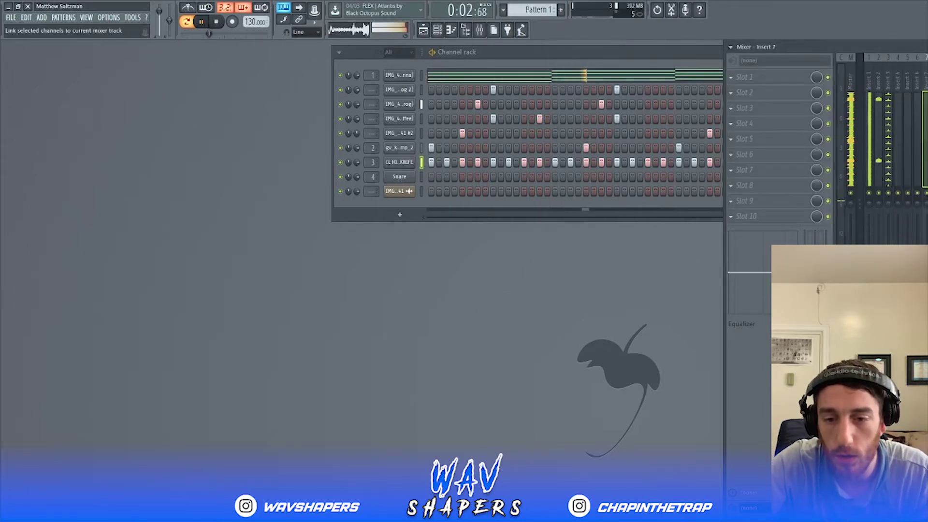
{"action": "left_click", "coordinate": [907, 138]}
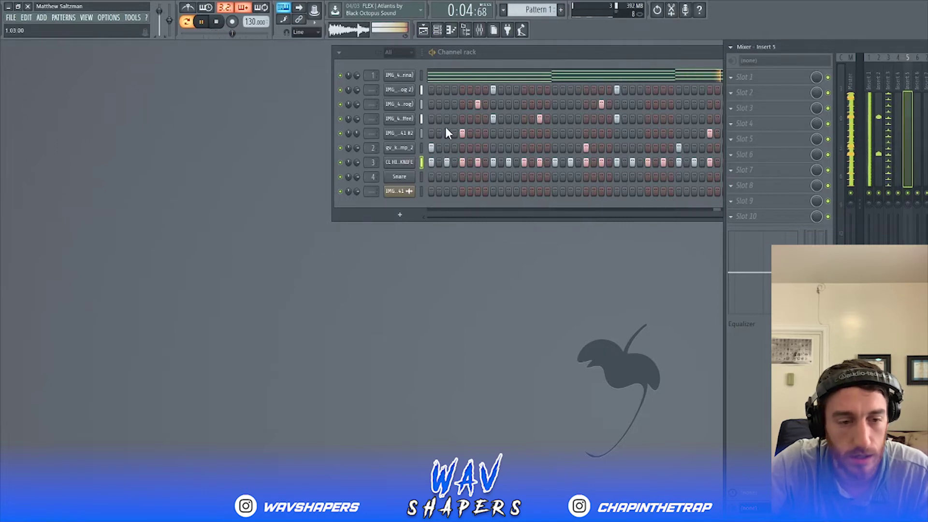
{"action": "key", "text": "F9"}
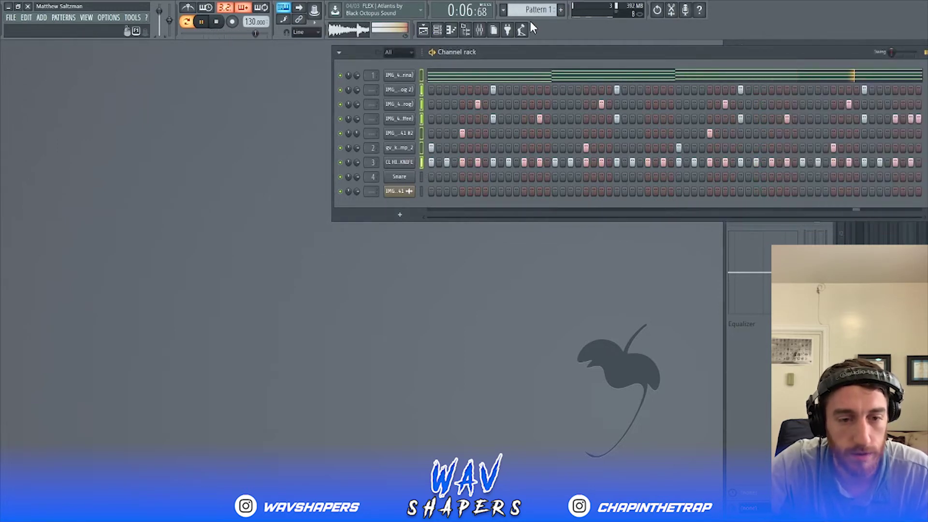
{"action": "left_click", "coordinate": [479, 30]}
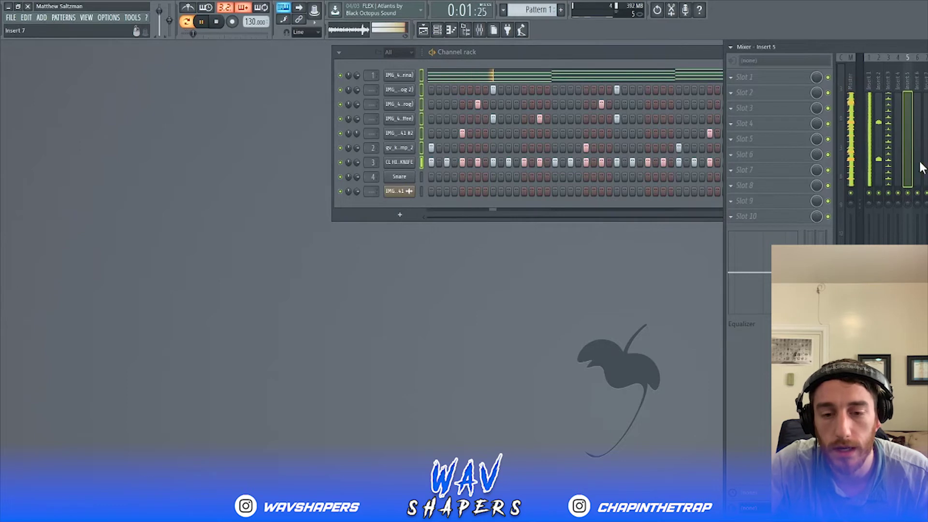
{"action": "key", "text": "ctrl+shift+l"}
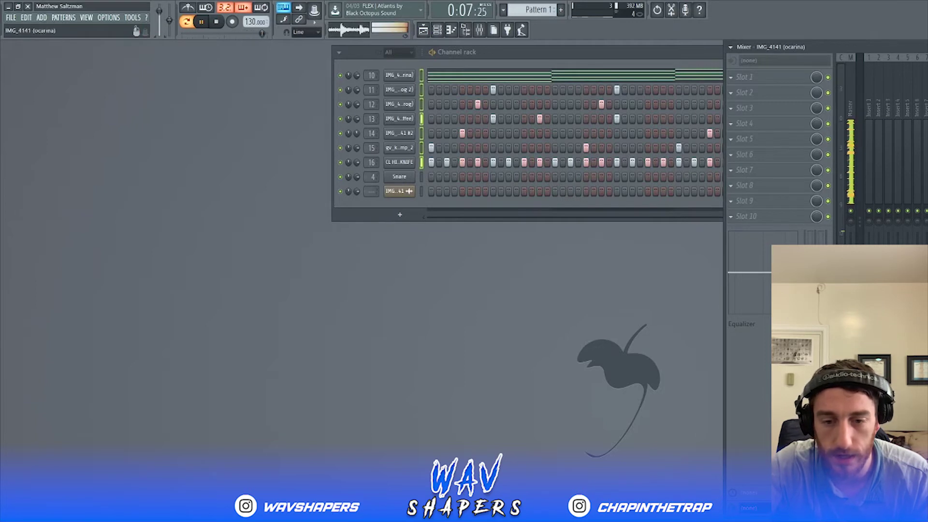
Step: Load Fruity parametric EQ 2 into slot 1 of the IMG_4141 (ocarina) mixer track
{"action": "left_click", "coordinate": [741, 77]}
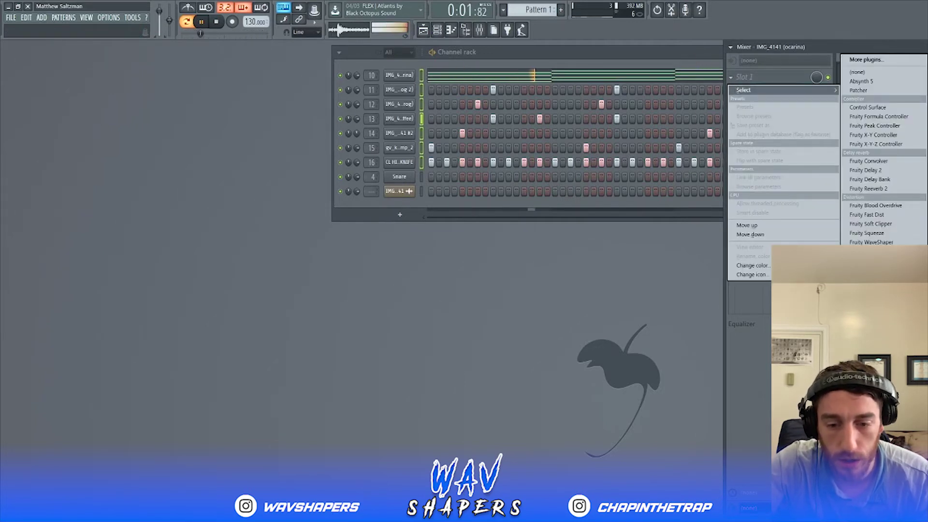
{"action": "left_click", "coordinate": [872, 351]}
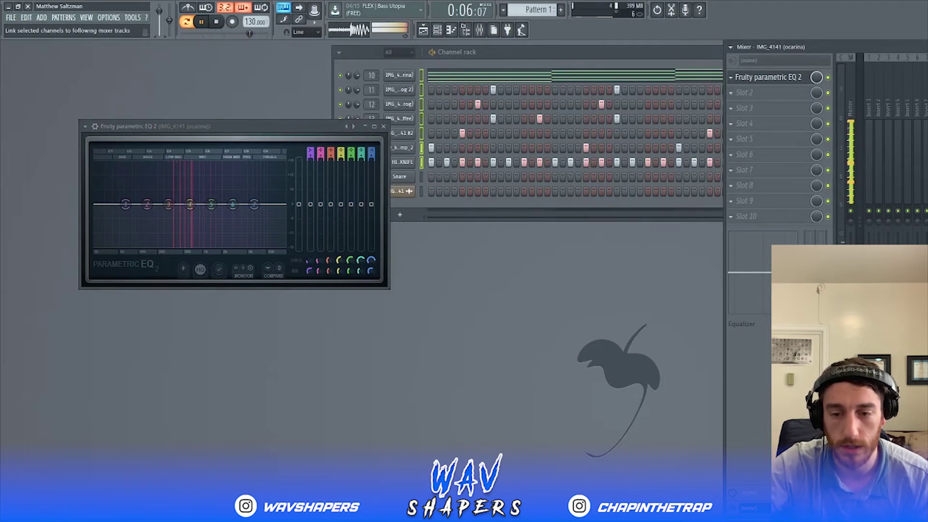
{"action": "left_click", "coordinate": [914, 149]}
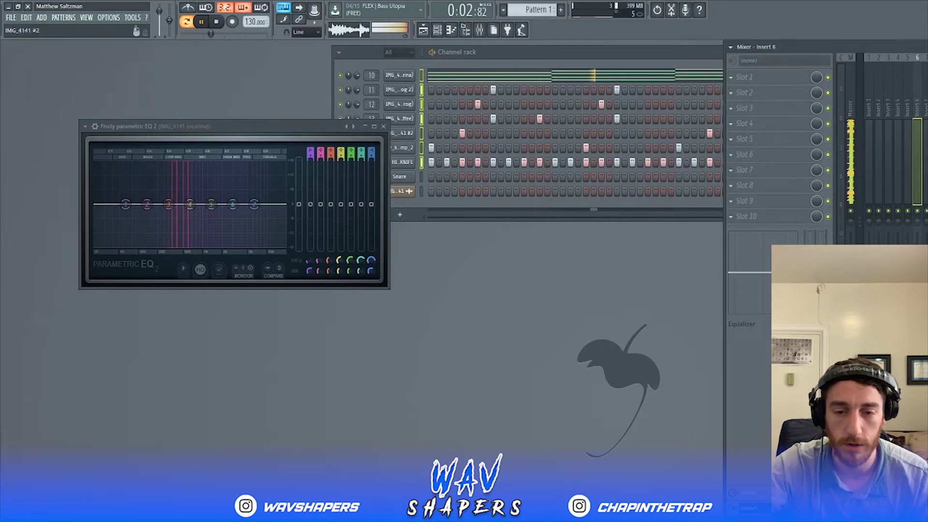
{"action": "left_click", "coordinate": [927, 149]}
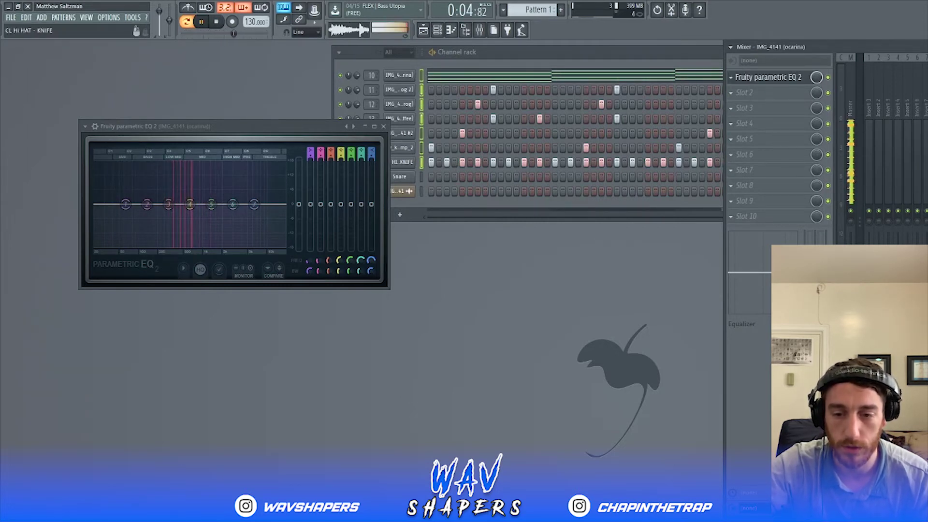
Step: Cut the ocarina's lows and highs steeply with EQ bands 1 and 7, and slightly boost the mids with bands 4 and 5
{"action": "left_click_drag", "start_coordinate": [254, 204], "coordinate": [242, 244]}
{"action": "left_click_drag", "start_coordinate": [370, 271], "coordinate": [371, 282]}
{"action": "left_click_drag", "start_coordinate": [123, 206], "coordinate": [145, 248]}
{"action": "left_click_drag", "start_coordinate": [308, 273], "coordinate": [296, 270]}
{"action": "left_click_drag", "start_coordinate": [242, 245], "coordinate": [232, 245]}
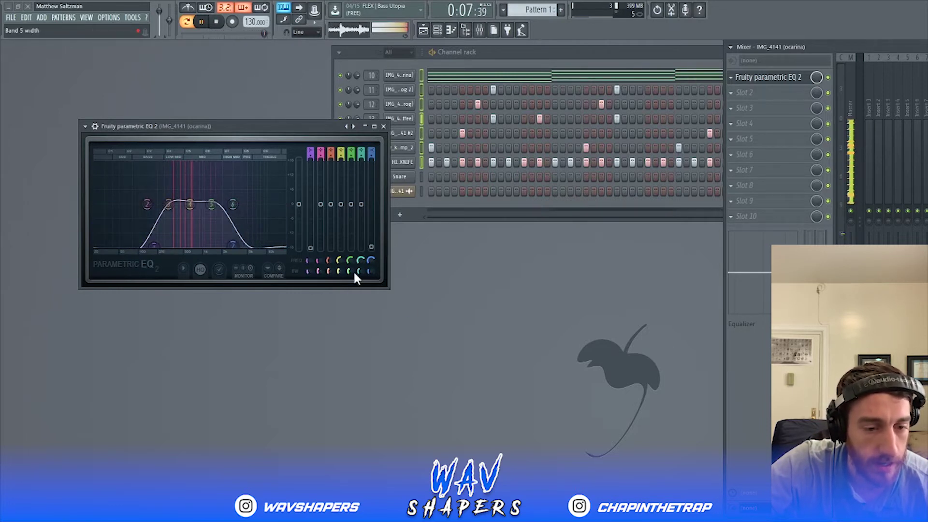
{"action": "mouse_move", "coordinate": [190, 204]}
{"action": "left_mouse_down"}
{"action": "mouse_move", "coordinate": [216, 200]}
{"action": "mouse_move", "coordinate": [193, 199]}
{"action": "left_mouse_up"}
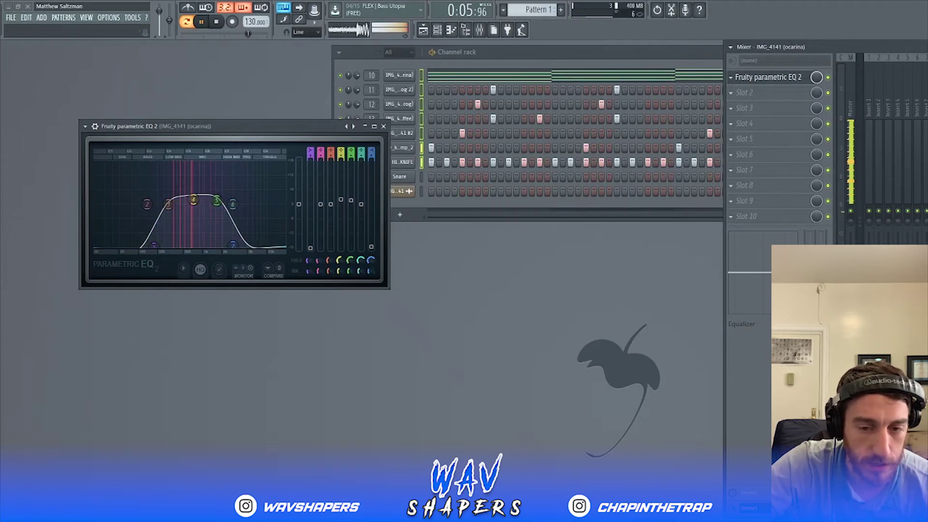
Step: Find Fruity Chorus among the effect plugins and load it into slot 3 of the ocarina mixer track
{"action": "left_click", "coordinate": [768, 112]}
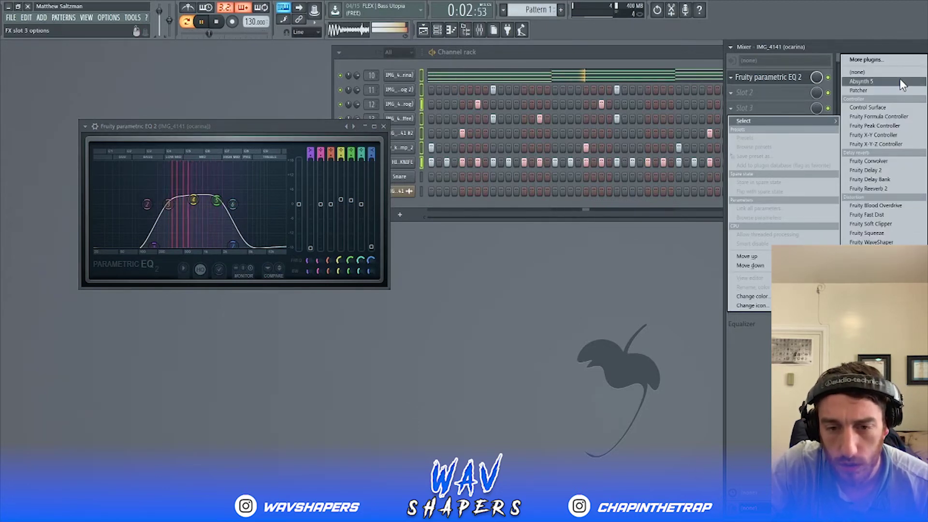
{"action": "left_click", "coordinate": [895, 59]}
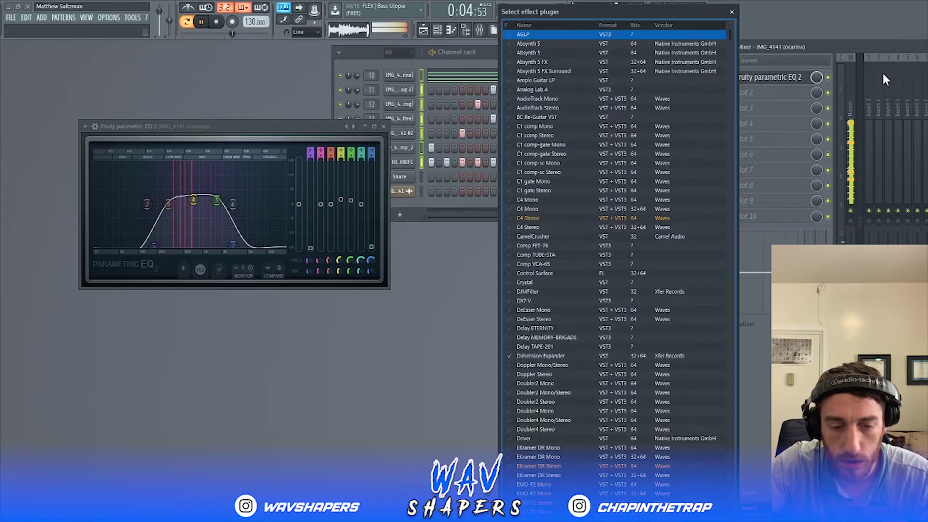
{"action": "type", "text": "ch"}
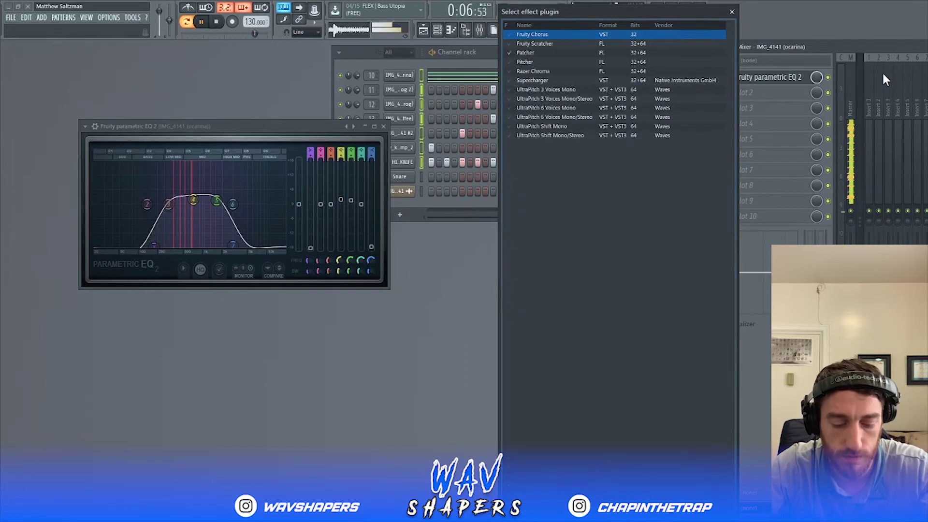
{"action": "type", "text": "o"}
{"action": "double_click", "coordinate": [537, 35]}
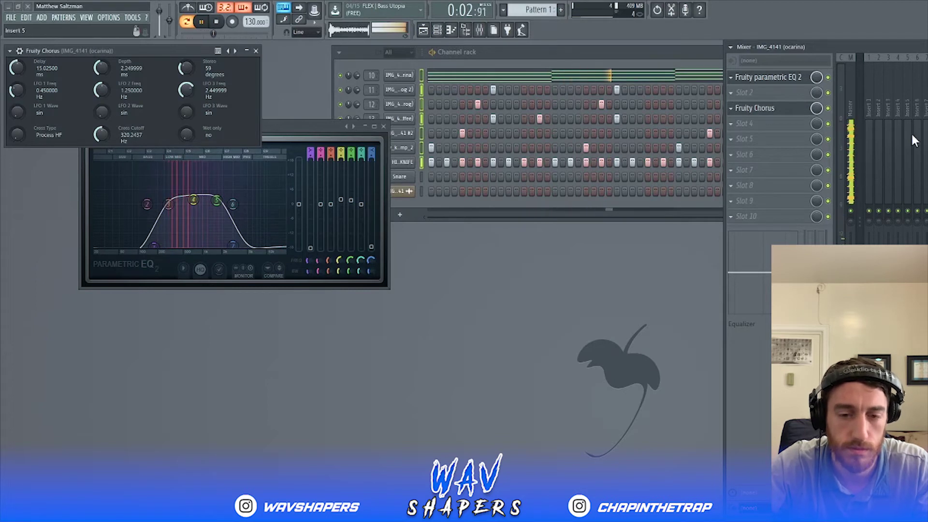
Step: Load Fruity Reeverb 2 into slot 4 of the ocarina track and increase its room size
{"action": "left_click", "coordinate": [760, 126]}
{"action": "left_click", "coordinate": [879, 188]}
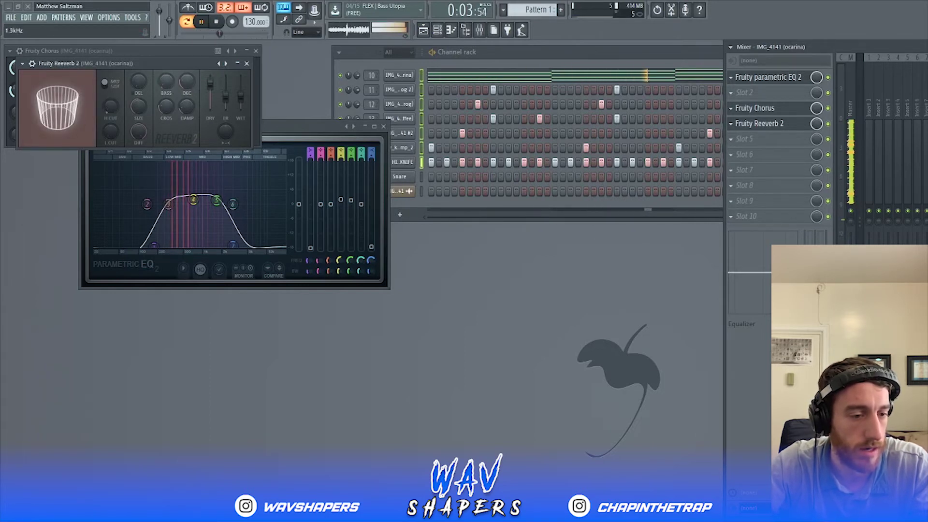
{"action": "left_click_drag", "start_coordinate": [147, 111], "coordinate": [147, 96]}
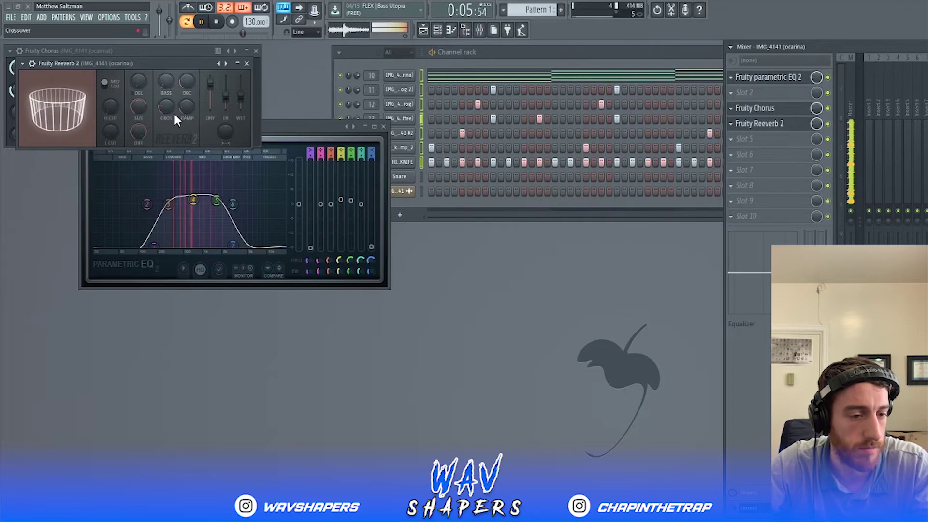
Step: Find Gross Beat among the effect plugins and load it into slot 6 of the ocarina mixer track
{"action": "left_click", "coordinate": [766, 152]}
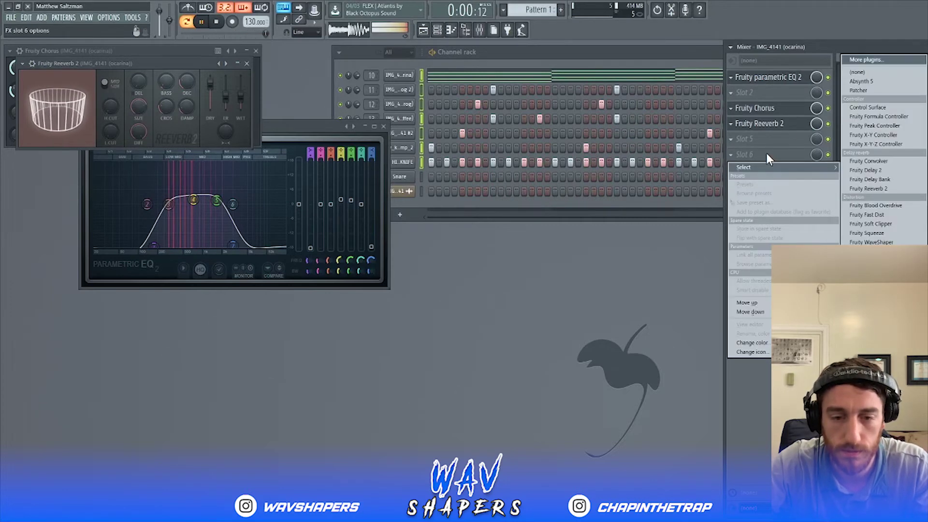
{"action": "left_click", "coordinate": [877, 60]}
{"action": "type", "text": "gr"}
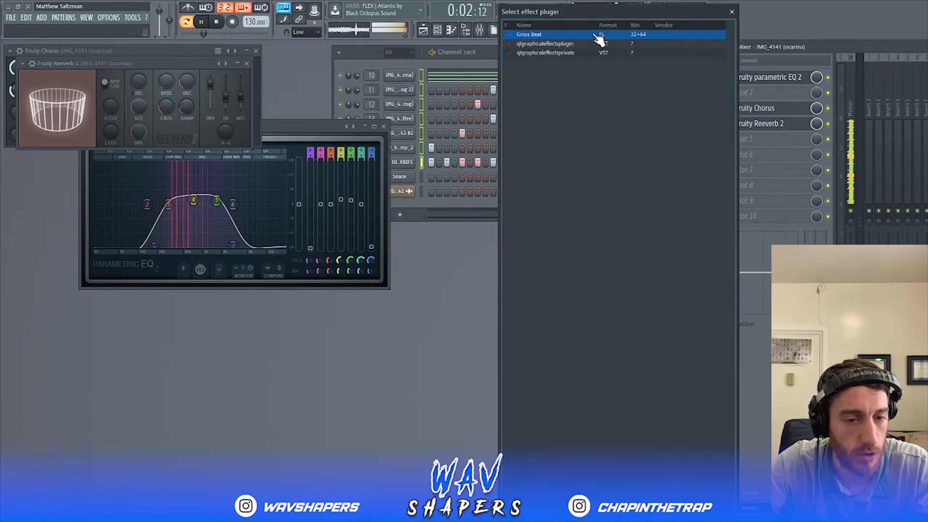
{"action": "double_click", "coordinate": [532, 41]}
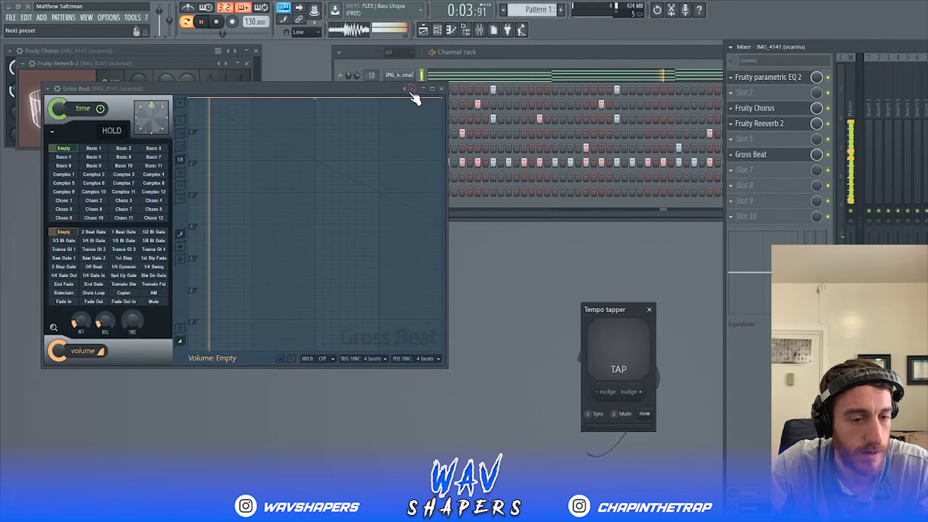
Step: Advance Gross Beat by two presets, apply the 1/2 Speed time pattern, restart playback, and close the Gross Beat, tempo tapper and EQ windows
{"action": "left_click", "coordinate": [413, 89]}
{"action": "left_click", "coordinate": [413, 89]}
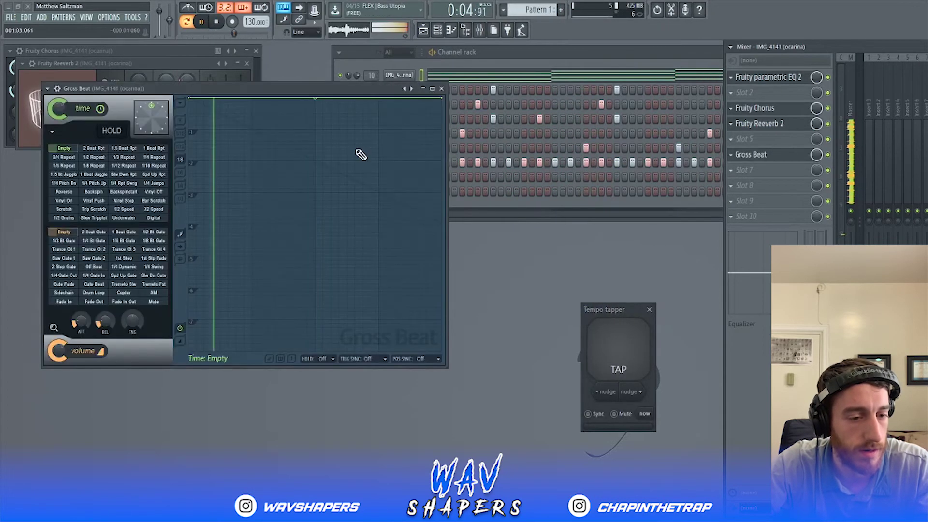
{"action": "key", "text": "space"}
{"action": "left_click", "coordinate": [127, 211]}
{"action": "key", "text": "space"}
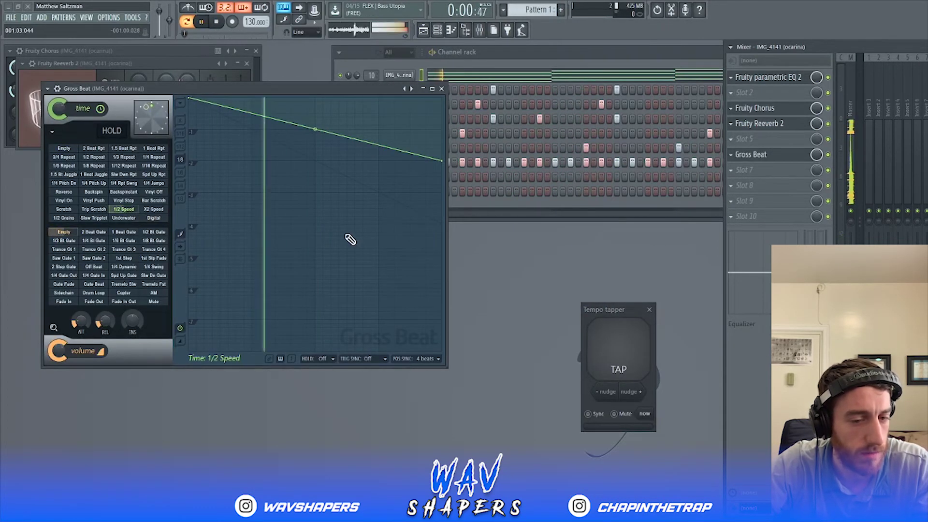
{"action": "left_click", "coordinate": [441, 88]}
{"action": "left_click", "coordinate": [648, 309]}
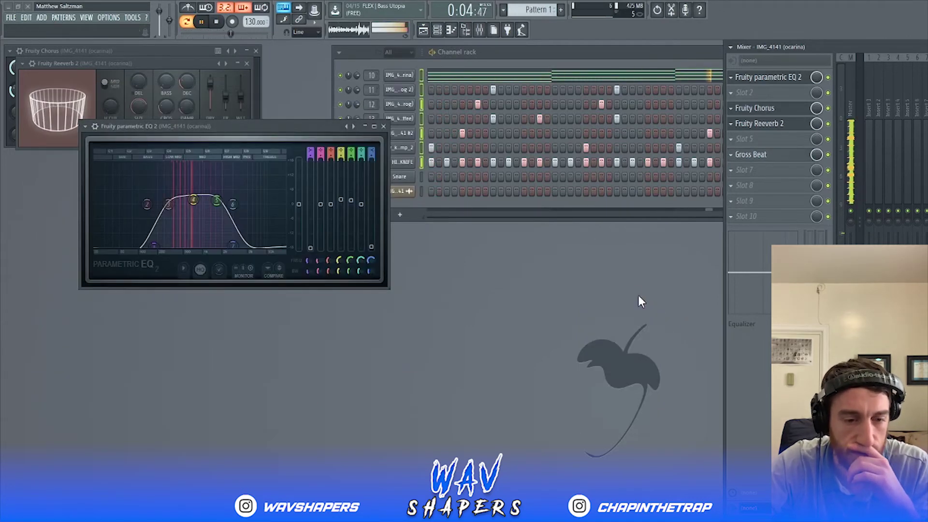
{"action": "left_click", "coordinate": [383, 126]}
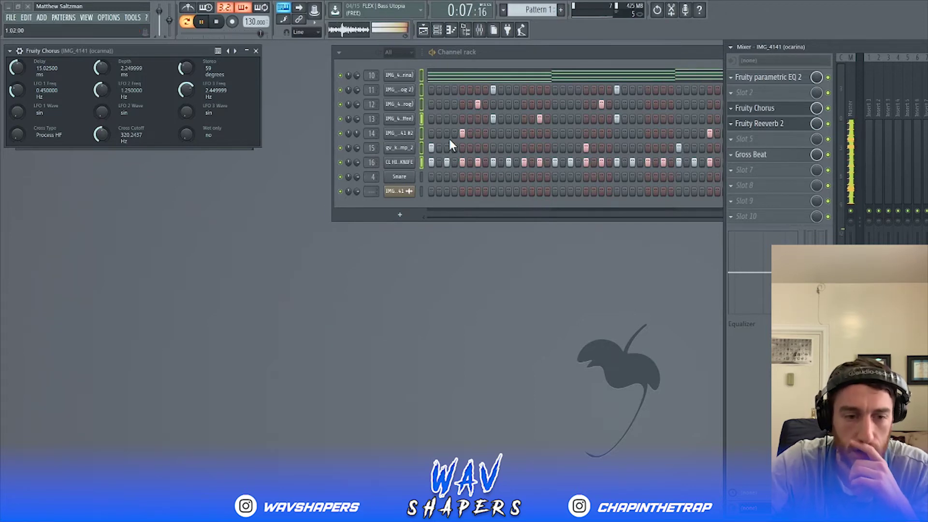
Step: Select the IMG_4141 (Frog 2) channel and load Fruity Compressor into slot 2 of its mixer track
{"action": "left_click", "coordinate": [399, 90]}
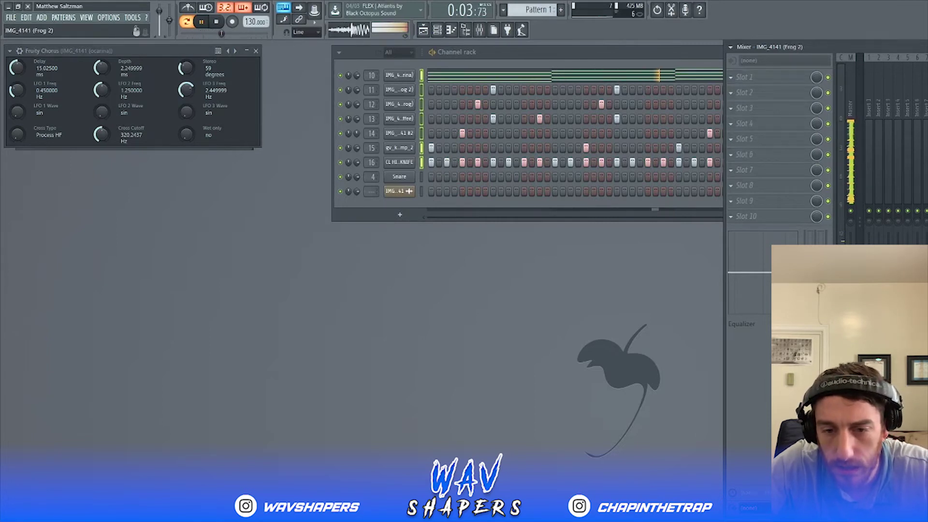
{"action": "left_click", "coordinate": [739, 94]}
{"action": "mouse_move", "coordinate": [754, 106]}
{"action": "left_click", "coordinate": [864, 60]}
{"action": "type", "text": "comp"}
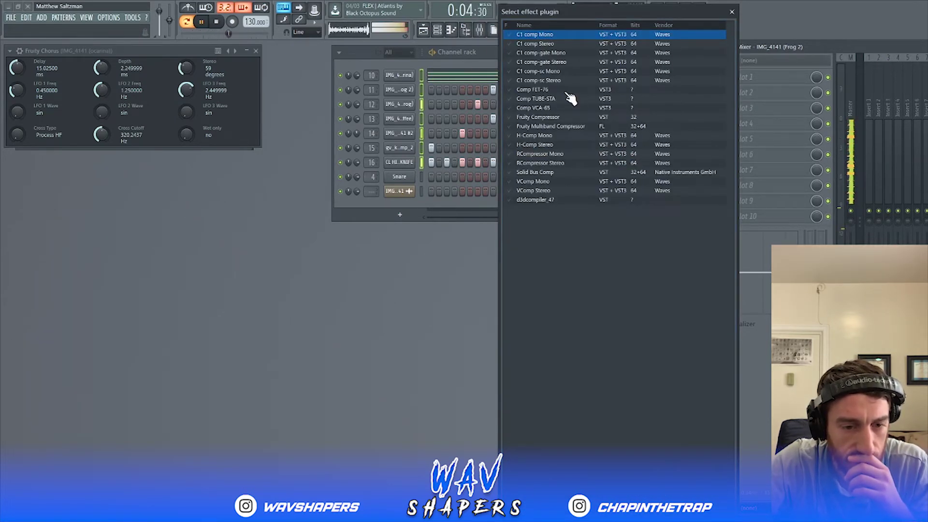
{"action": "double_click", "coordinate": [556, 117]}
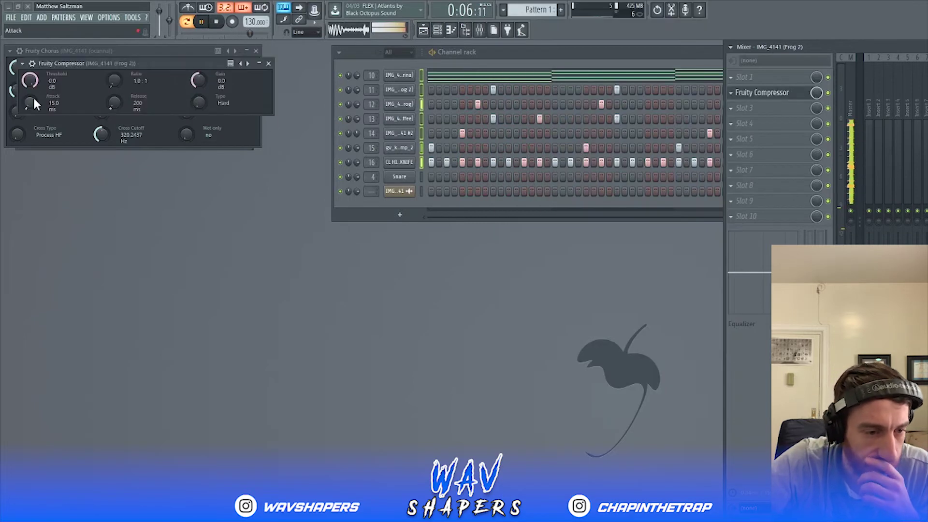
Step: Set the Frog 2 compressor to threshold -9.9 dB, ratio 2.0:1, gain 1.1 dB, attack 87.9 ms and release 138 ms
{"action": "left_click_drag", "start_coordinate": [29, 102], "coordinate": [29, 99]}
{"action": "left_click_drag", "start_coordinate": [114, 80], "coordinate": [114, 73]}
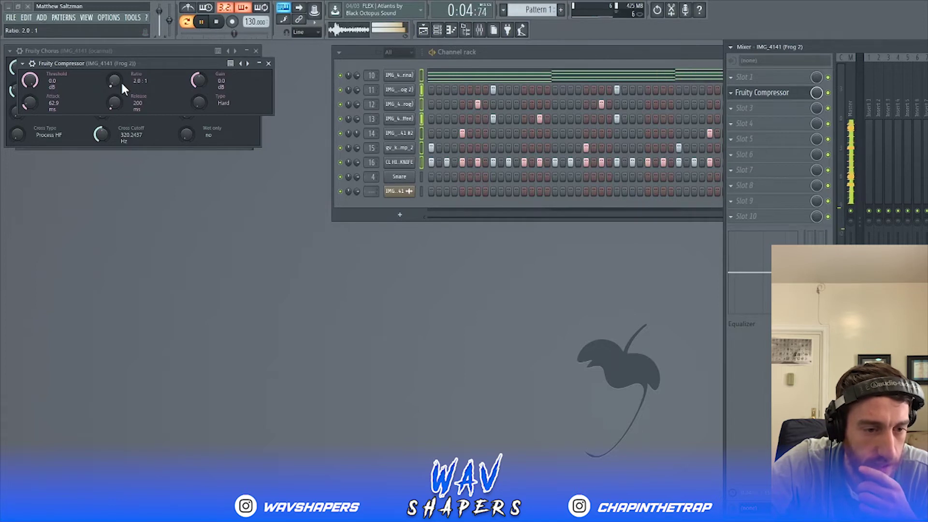
{"action": "left_click_drag", "start_coordinate": [192, 82], "coordinate": [192, 79]}
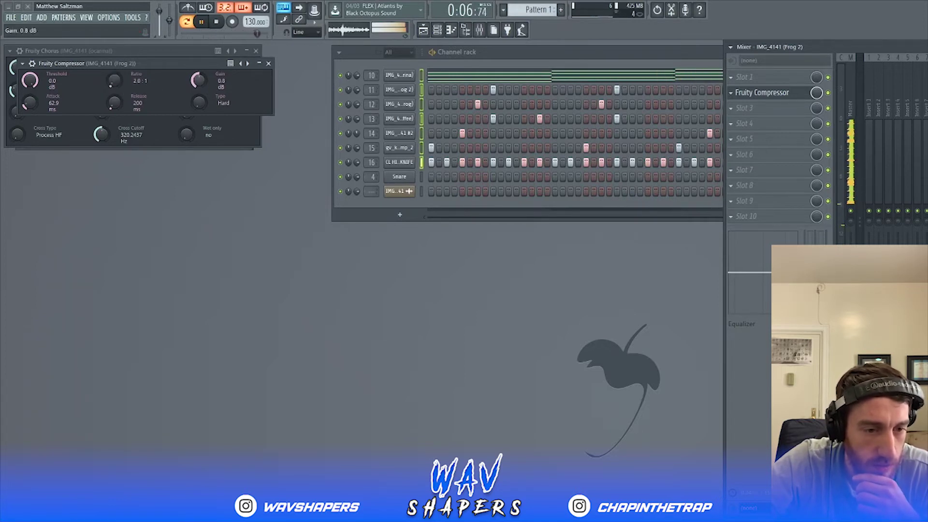
{"action": "left_click_drag", "start_coordinate": [115, 97], "coordinate": [115, 104]}
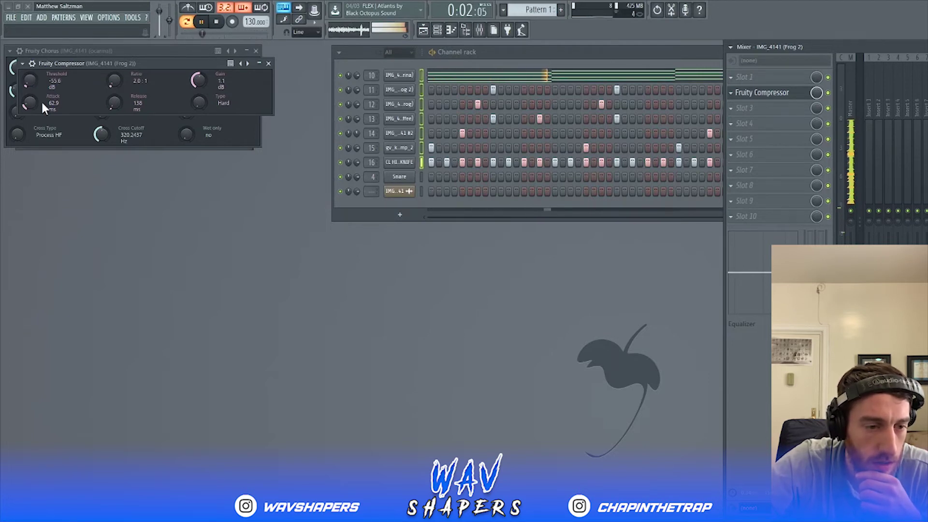
{"action": "left_click_drag", "start_coordinate": [29, 102], "coordinate": [29, 74]}
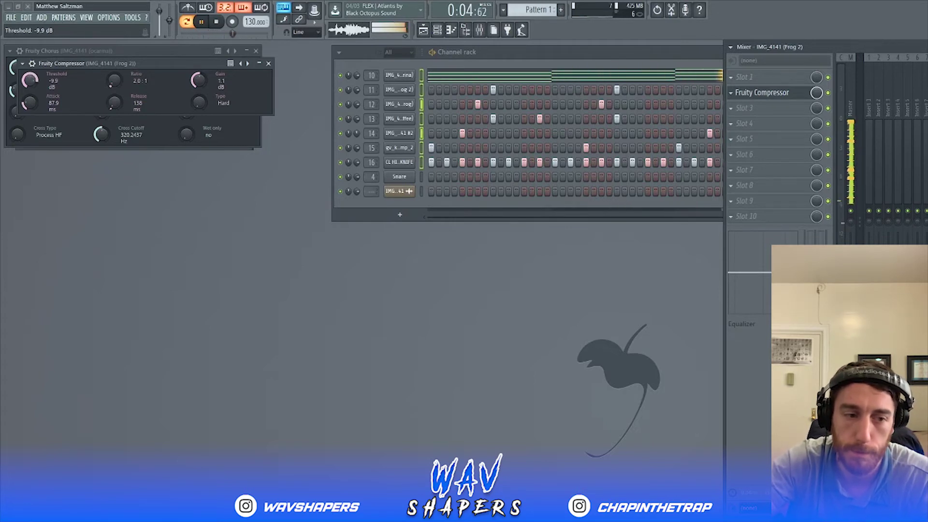
Step: Add Fruity Reeverb 2 in slot 5 and Transient Processor in slot 8 of the Frog 2 track, with the transient release at about -58.8%
{"action": "left_click", "coordinate": [739, 135]}
{"action": "left_click", "coordinate": [873, 189]}
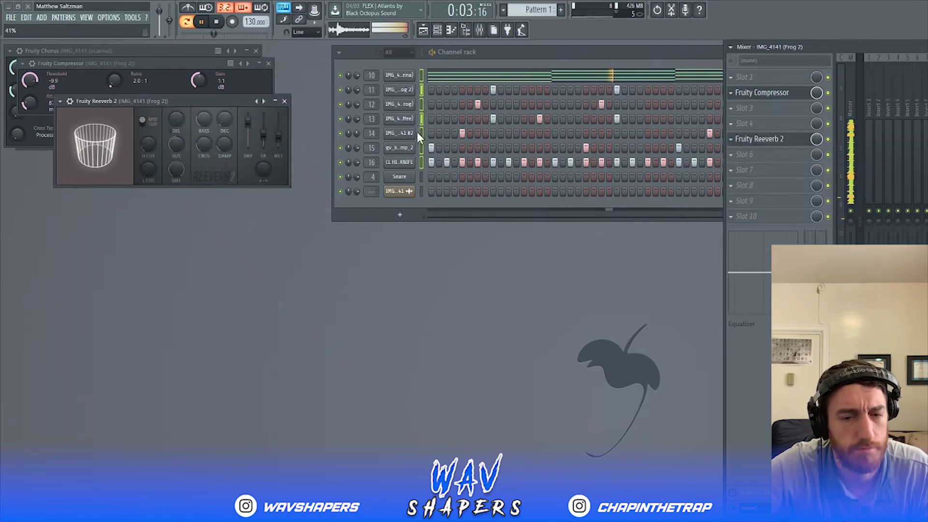
{"action": "left_click", "coordinate": [763, 187]}
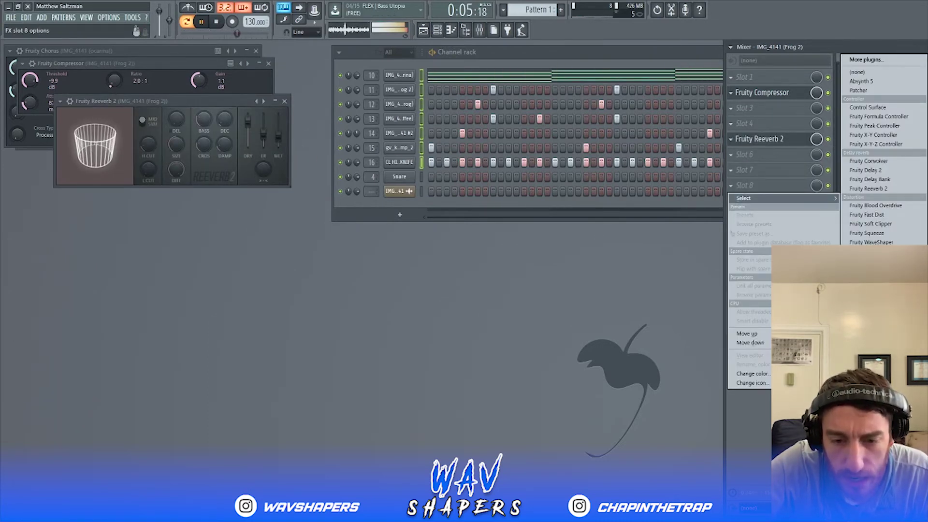
{"action": "left_click", "coordinate": [872, 305]}
{"action": "left_click_drag", "start_coordinate": [279, 189], "coordinate": [279, 216]}
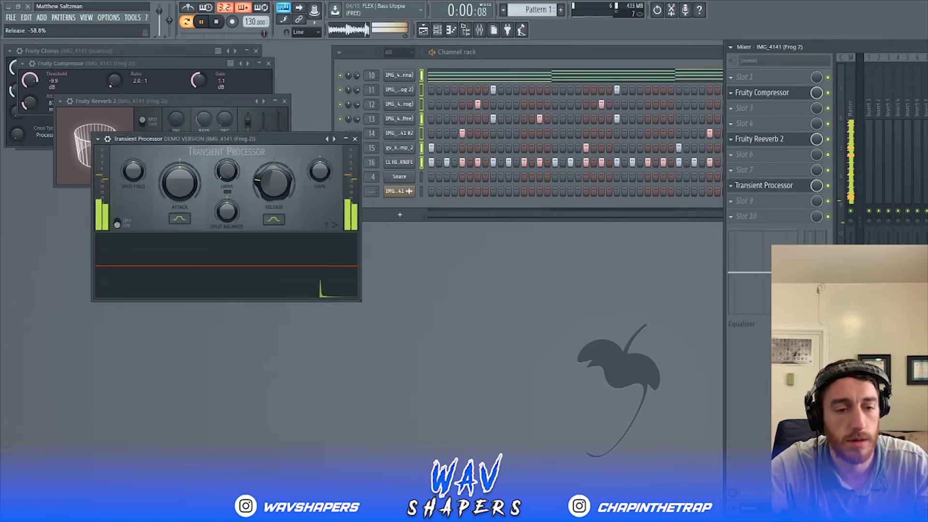
{"action": "left_click", "coordinate": [355, 138]}
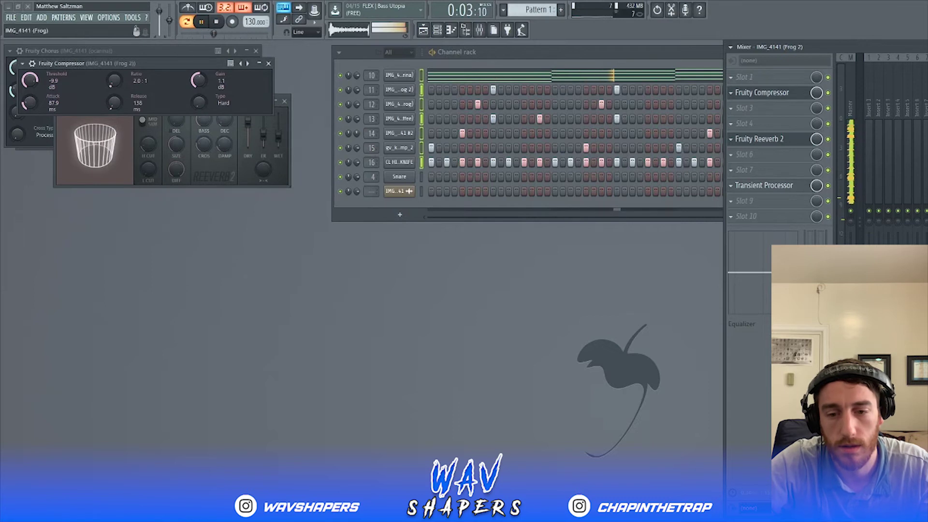
Step: Lower the IMG_4141 (Frog) mixer track's volume to -2.0 dB, and reroute the Frog channel to mixer track 11
{"action": "left_click", "coordinate": [924, 270]}
{"action": "left_click_drag", "start_coordinate": [924, 270], "coordinate": [924, 273]}
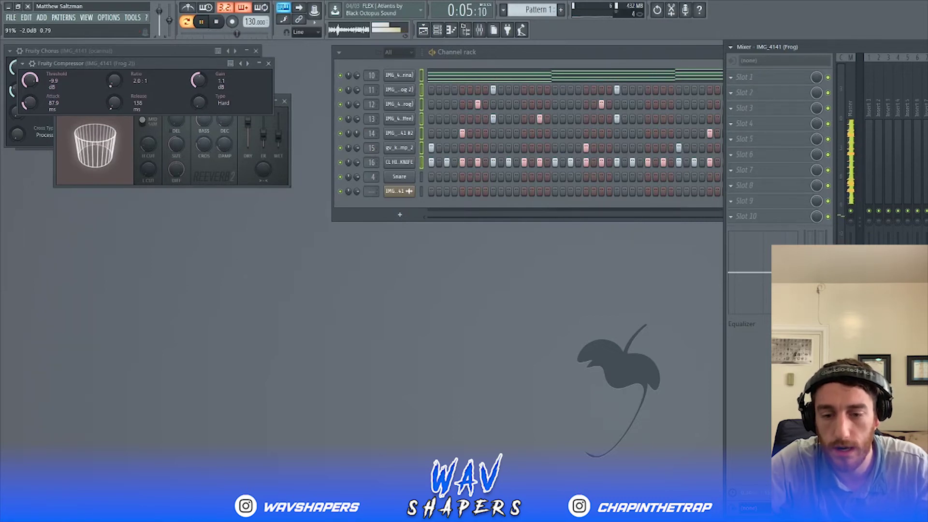
{"action": "left_click_drag", "start_coordinate": [371, 104], "coordinate": [371, 108]}
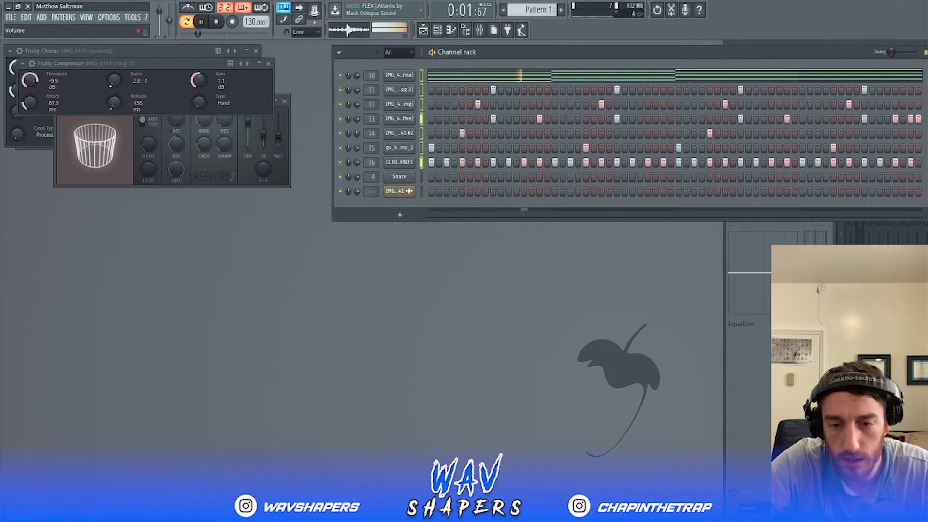
Step: Load Fruity Compressor into slot 2 of the IMG_4141 (Coffee) mixer track
{"action": "left_click", "coordinate": [924, 271]}
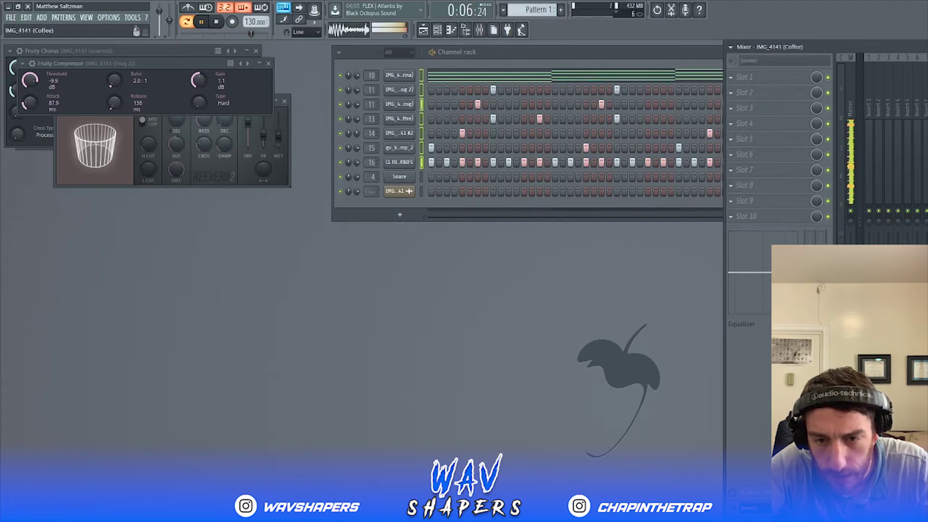
{"action": "left_click", "coordinate": [730, 92]}
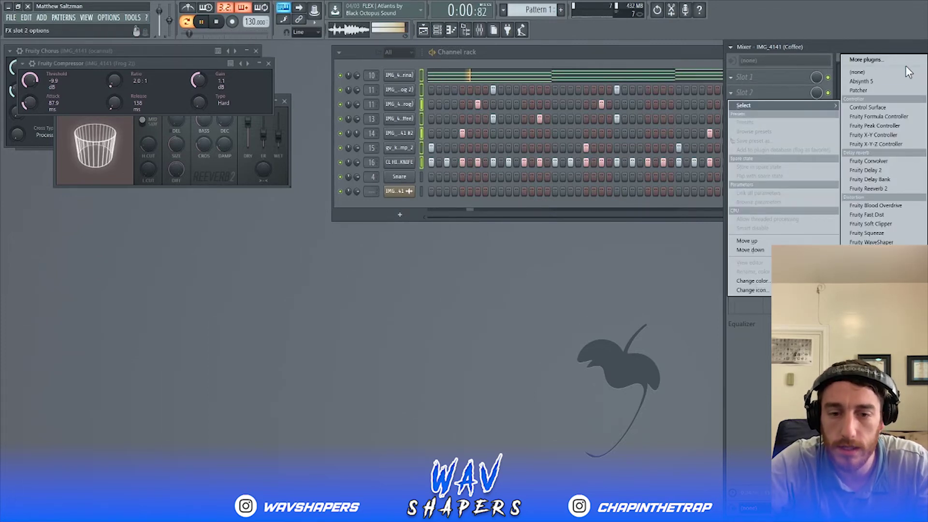
{"action": "left_click", "coordinate": [889, 60]}
{"action": "type", "text": "comp"}
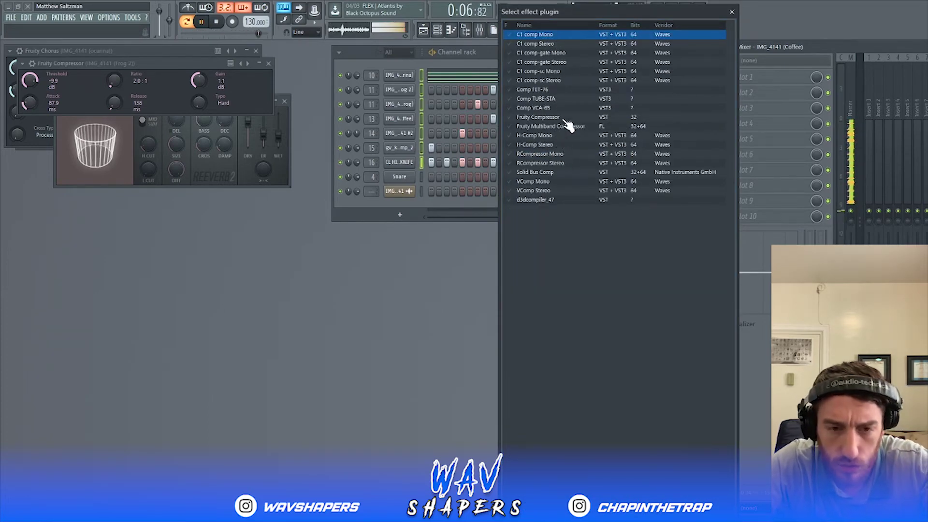
{"action": "type", "text": "rc"}
{"action": "key", "text": "BackSpace"}
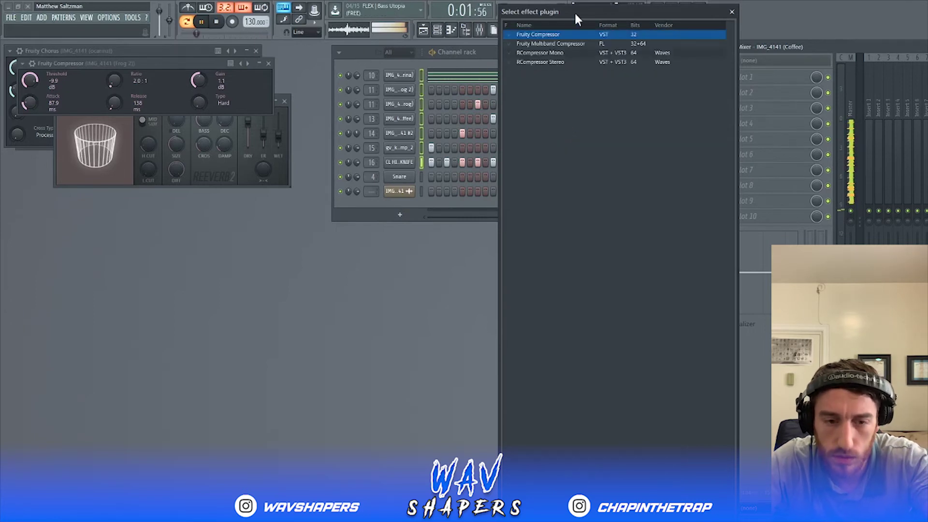
{"action": "left_click", "coordinate": [553, 34]}
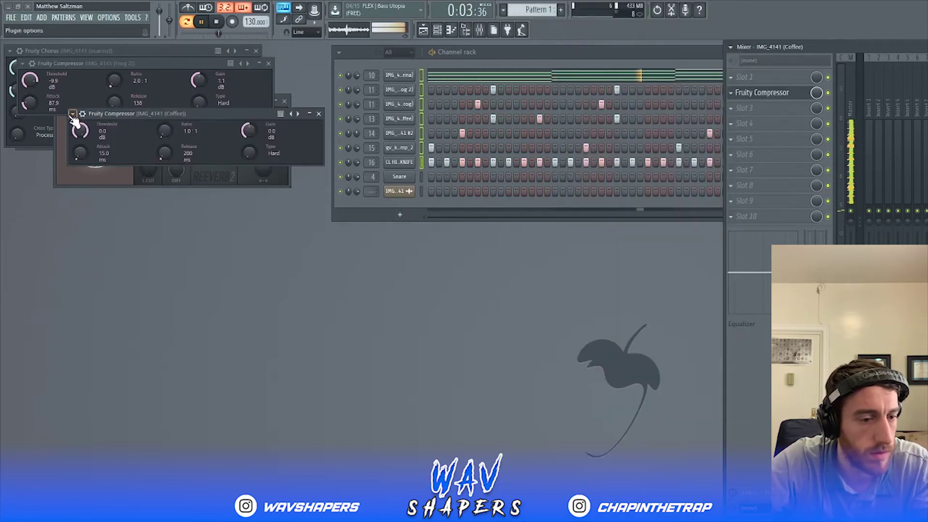
Step: Set the Coffee compressor to threshold -12.2 dB, ratio 1.9:1, gain 1.1 dB, attack 88.4 ms and release 143 ms
{"action": "left_click", "coordinate": [73, 114]}
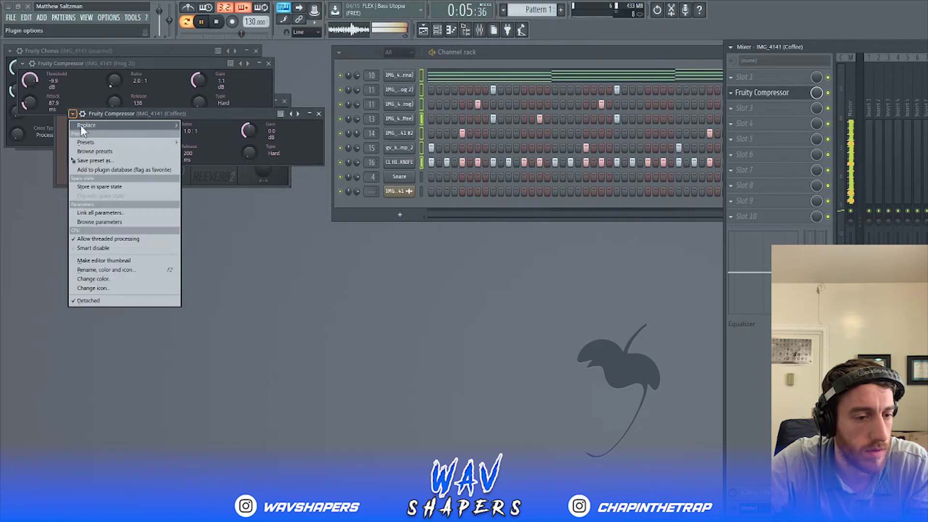
{"action": "left_click", "coordinate": [241, 128]}
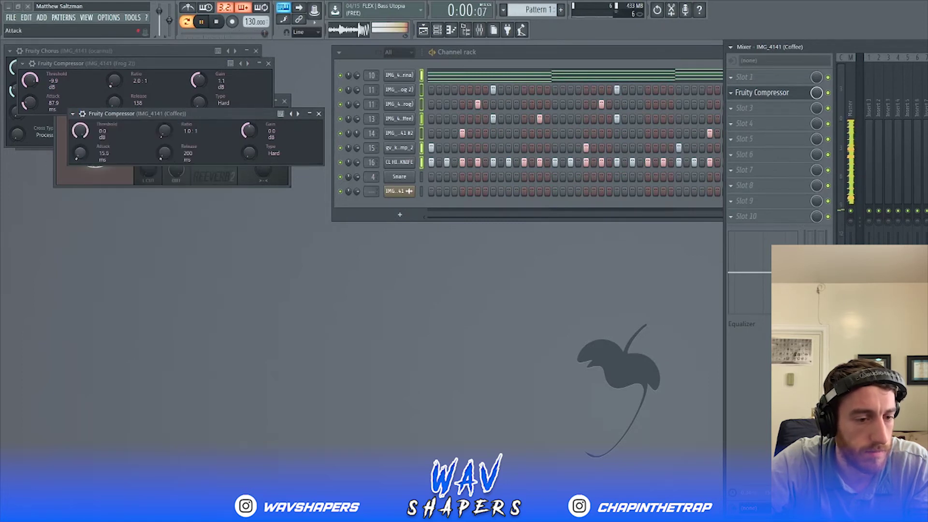
{"action": "left_click_drag", "start_coordinate": [165, 153], "coordinate": [164, 155]}
{"action": "left_click_drag", "start_coordinate": [250, 130], "coordinate": [250, 126]}
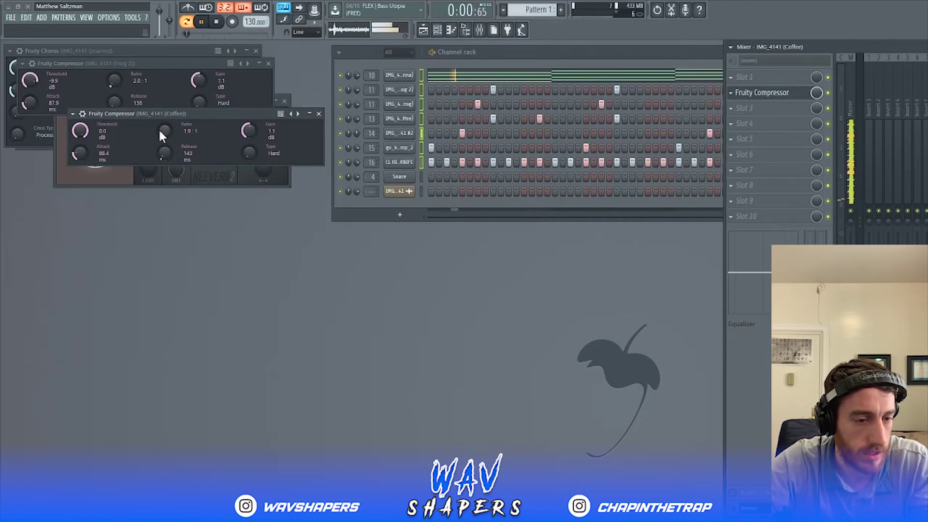
{"action": "left_click_drag", "start_coordinate": [80, 129], "coordinate": [80, 141]}
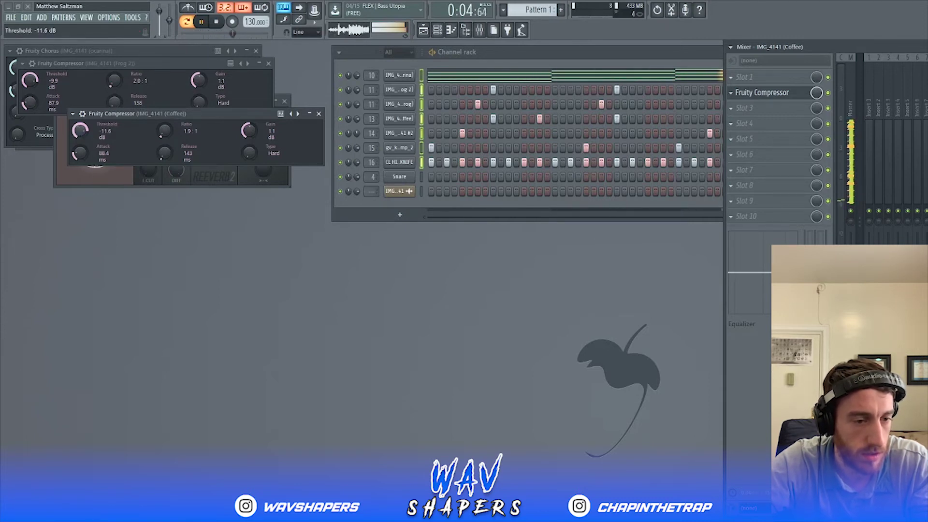
{"action": "left_click_drag", "start_coordinate": [80, 141], "coordinate": [80, 141]}
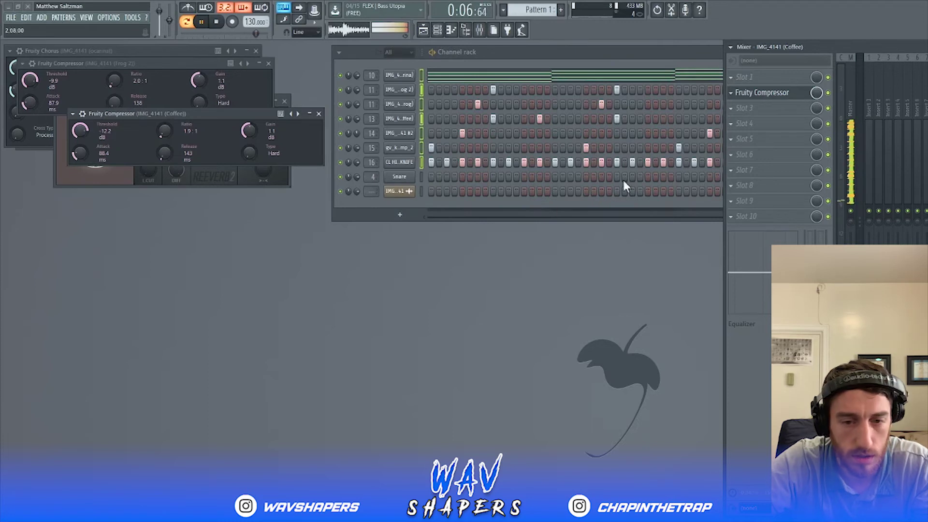
Step: Add Fruity WaveShaper in slot 3 of the Coffee track and bend the midpoint of its curve upward
{"action": "left_click", "coordinate": [741, 76]}
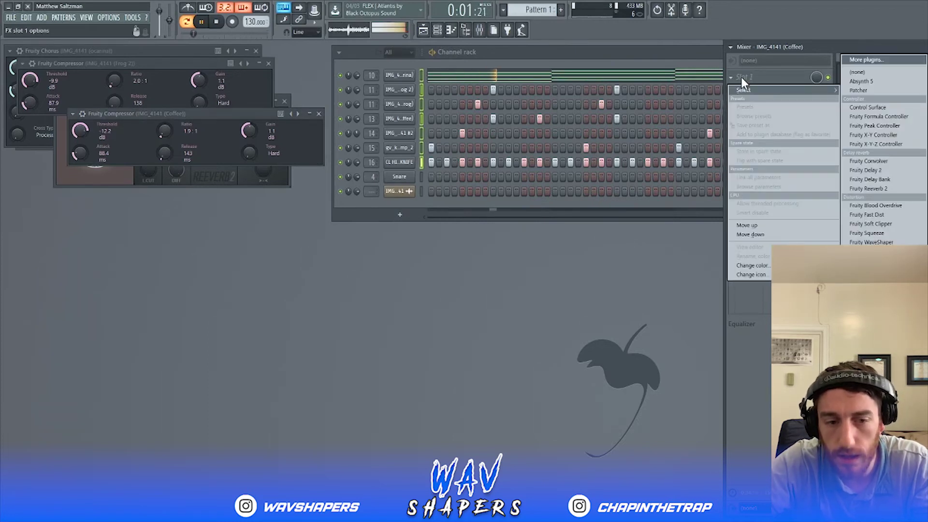
{"action": "left_click", "coordinate": [742, 79]}
{"action": "left_click", "coordinate": [746, 156]}
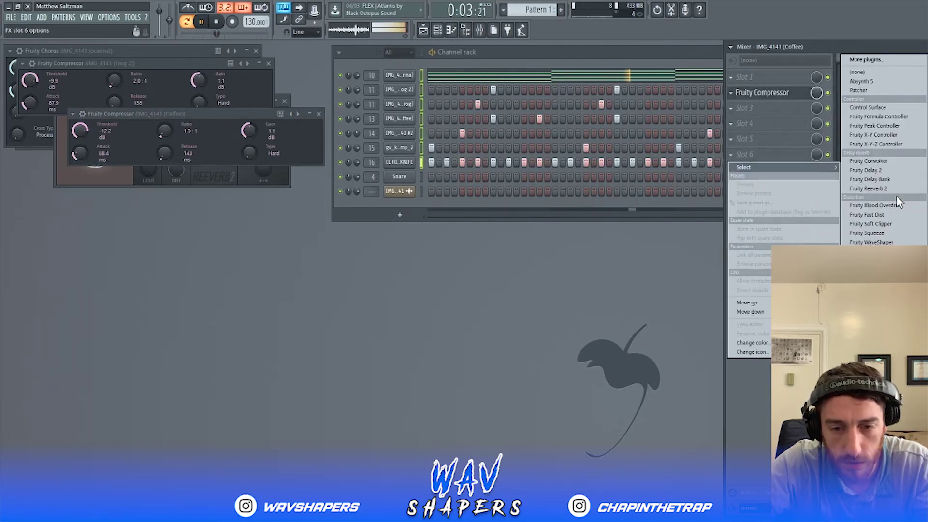
{"action": "left_click", "coordinate": [773, 108]}
{"action": "left_click", "coordinate": [773, 108]}
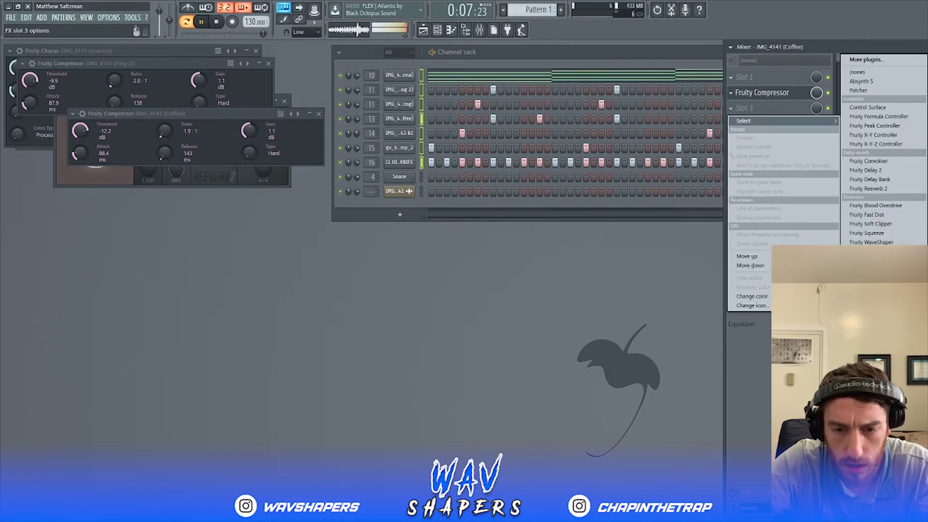
{"action": "left_click", "coordinate": [870, 242]}
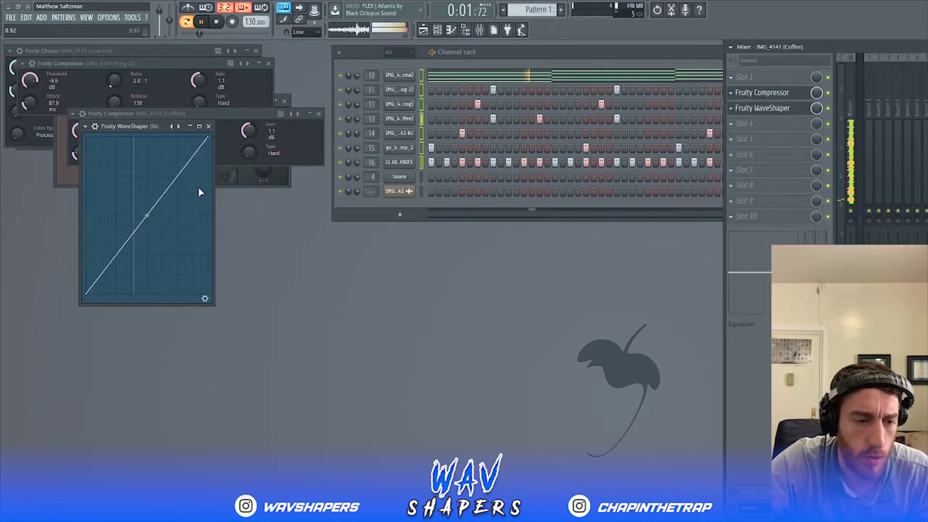
{"action": "left_click_drag", "start_coordinate": [147, 215], "coordinate": [147, 170]}
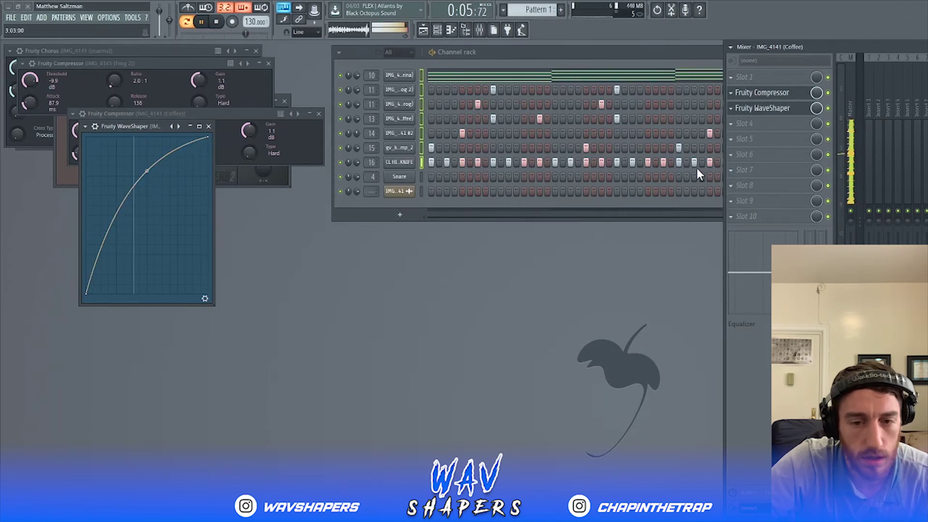
Step: Load Fruity Reeverb 2 into slot 5 of the Coffee track and adjust its decay and high cut
{"action": "left_click", "coordinate": [767, 157]}
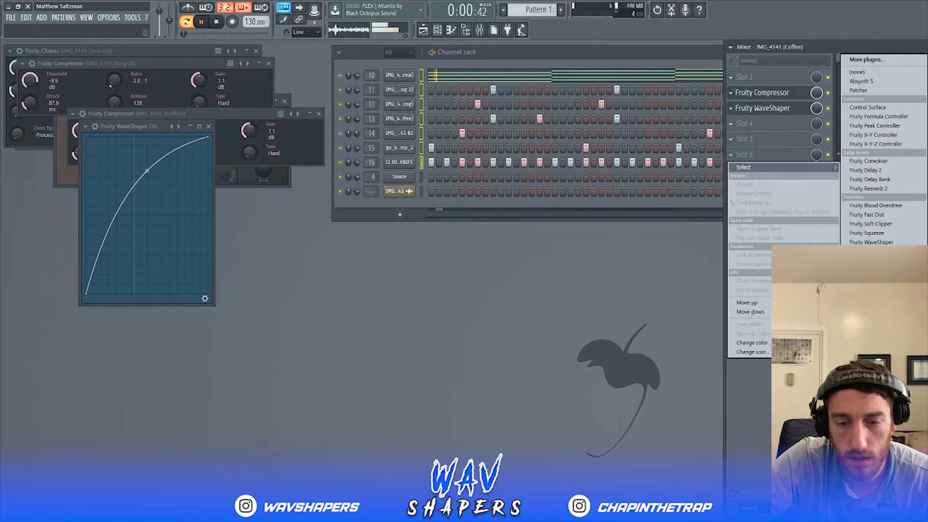
{"action": "left_click", "coordinate": [752, 140]}
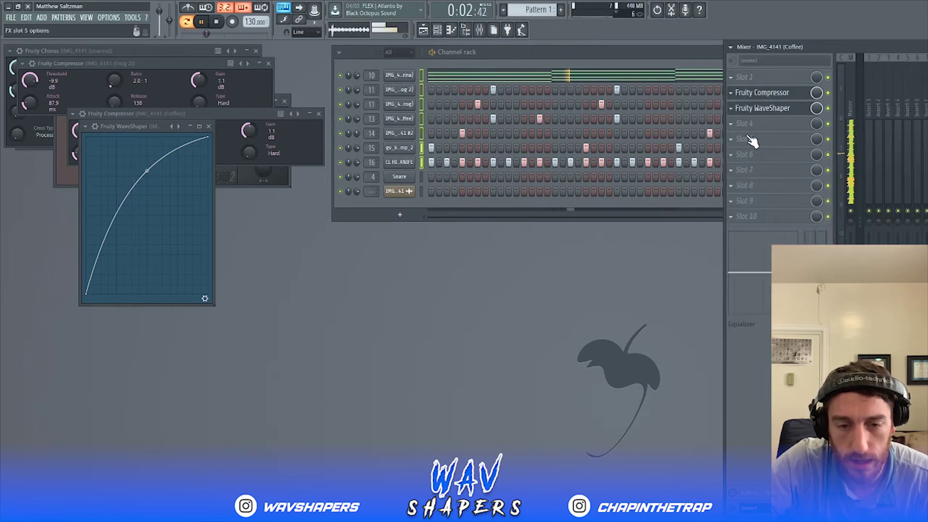
{"action": "left_click", "coordinate": [752, 141]}
{"action": "left_click", "coordinate": [886, 189]}
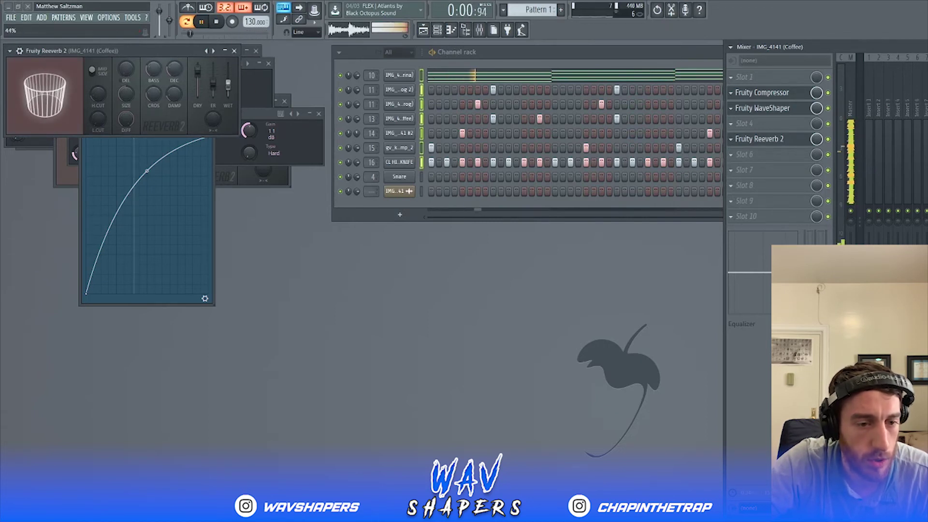
{"action": "left_click_drag", "start_coordinate": [174, 70], "coordinate": [155, 83]}
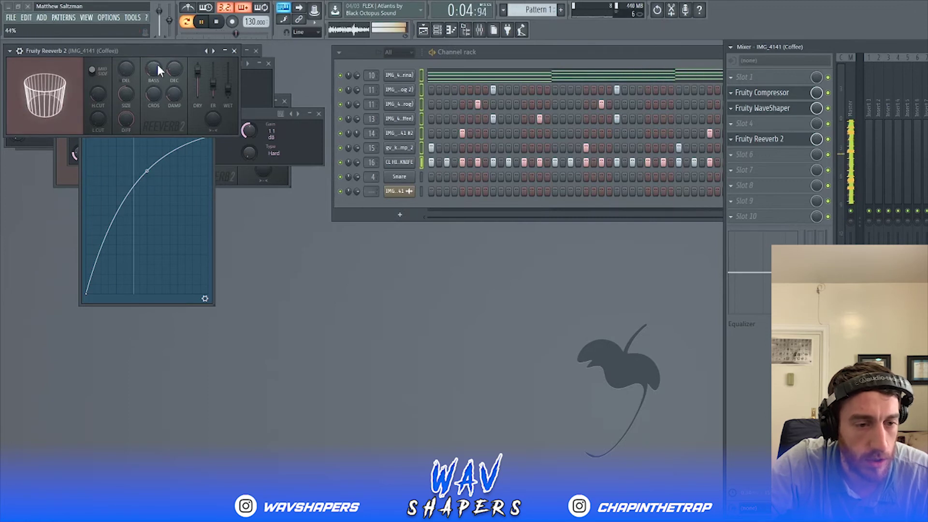
{"action": "left_click_drag", "start_coordinate": [96, 95], "coordinate": [96, 90]}
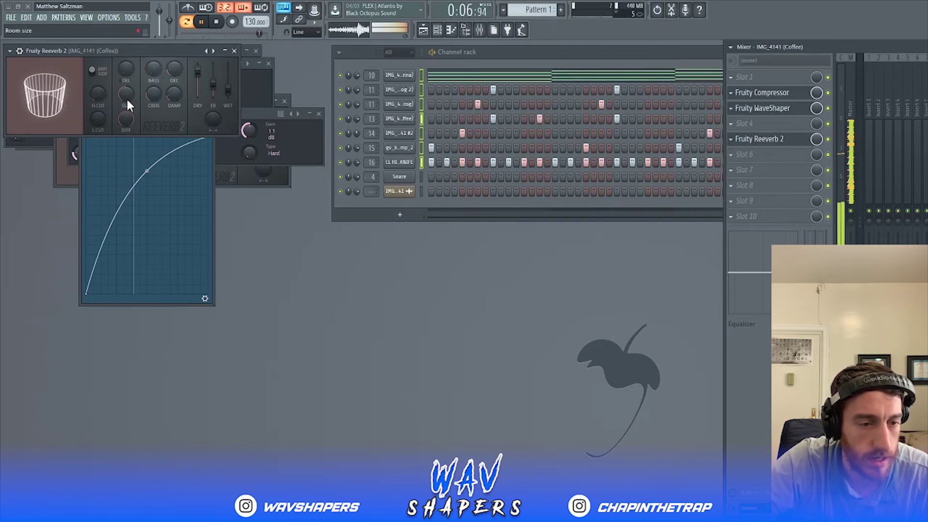
Step: Add Transient Processor in slot 7 of the Coffee track and reduce its release
{"action": "left_click", "coordinate": [754, 170]}
{"action": "left_click", "coordinate": [872, 305]}
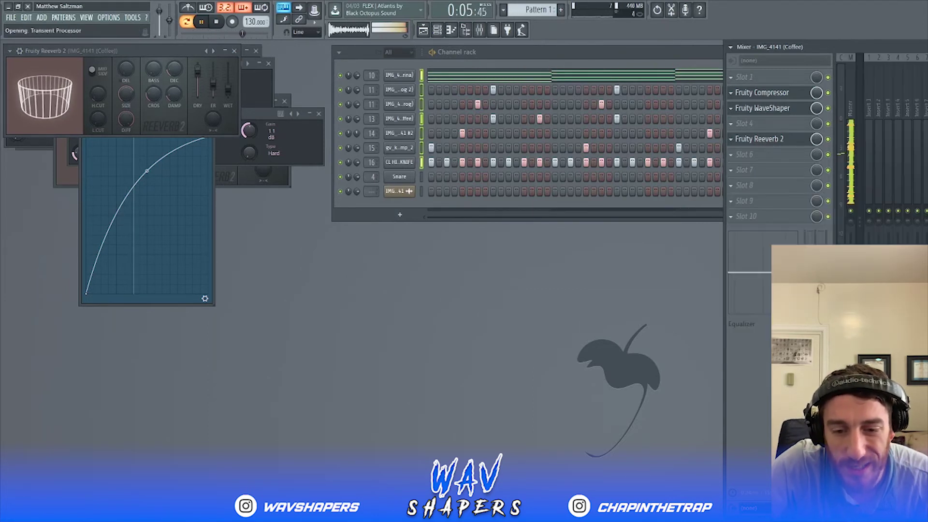
{"action": "left_click_drag", "start_coordinate": [219, 119], "coordinate": [218, 158]}
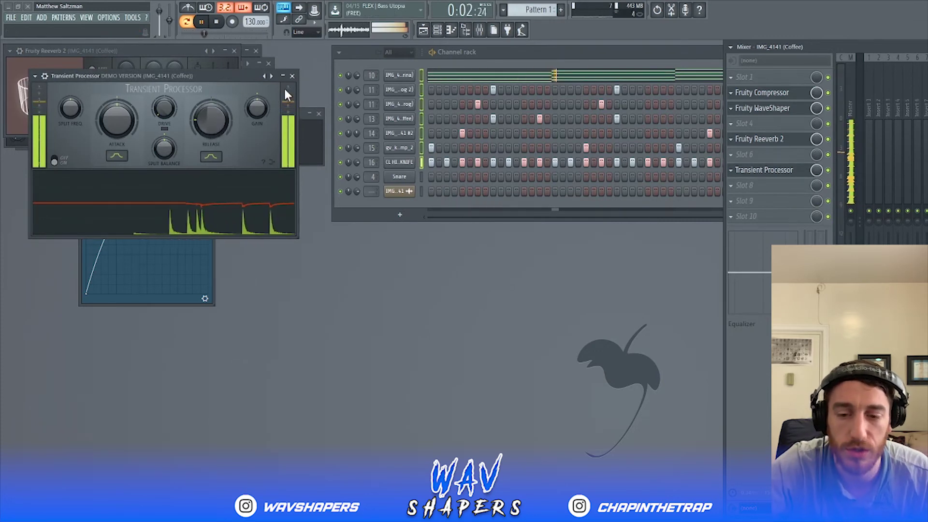
{"action": "mouse_move", "coordinate": [215, 121]}
{"action": "left_mouse_down"}
{"action": "mouse_move", "coordinate": [216, 78]}
{"action": "mouse_move", "coordinate": [216, 108]}
{"action": "left_mouse_up"}
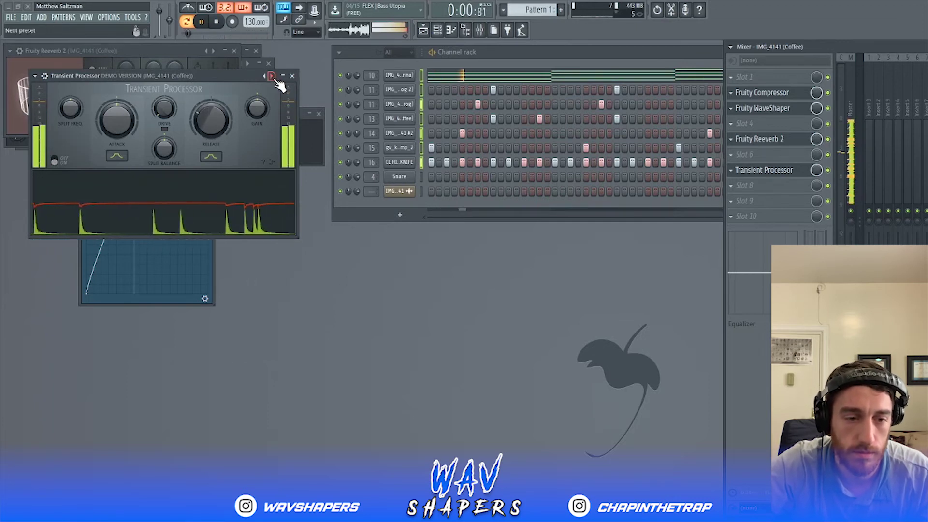
Step: Close all open effect plugin windows and the mixer, and stop playback
{"action": "left_click", "coordinate": [292, 75]}
{"action": "left_click", "coordinate": [259, 62]}
{"action": "left_click", "coordinate": [268, 64]}
{"action": "left_click", "coordinate": [257, 51]}
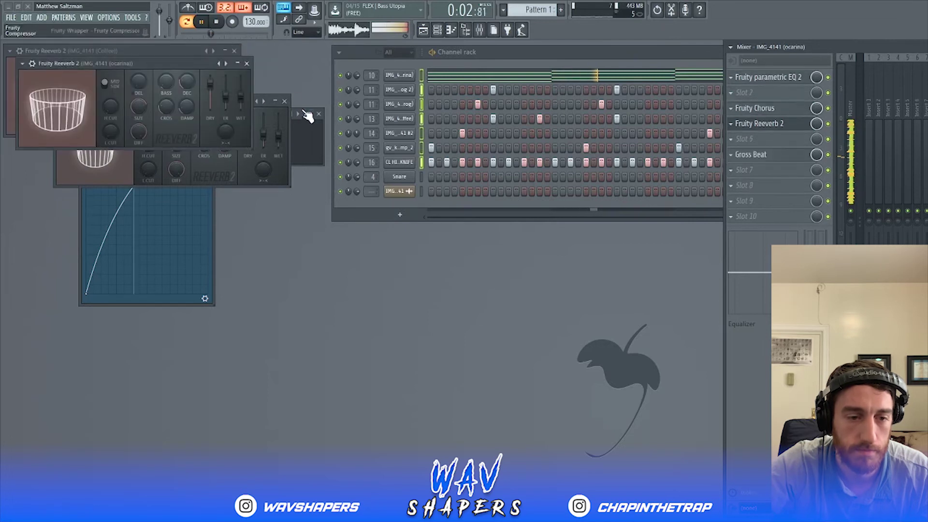
{"action": "left_click", "coordinate": [284, 101]}
{"action": "left_click", "coordinate": [318, 113]}
{"action": "left_click", "coordinate": [247, 64]}
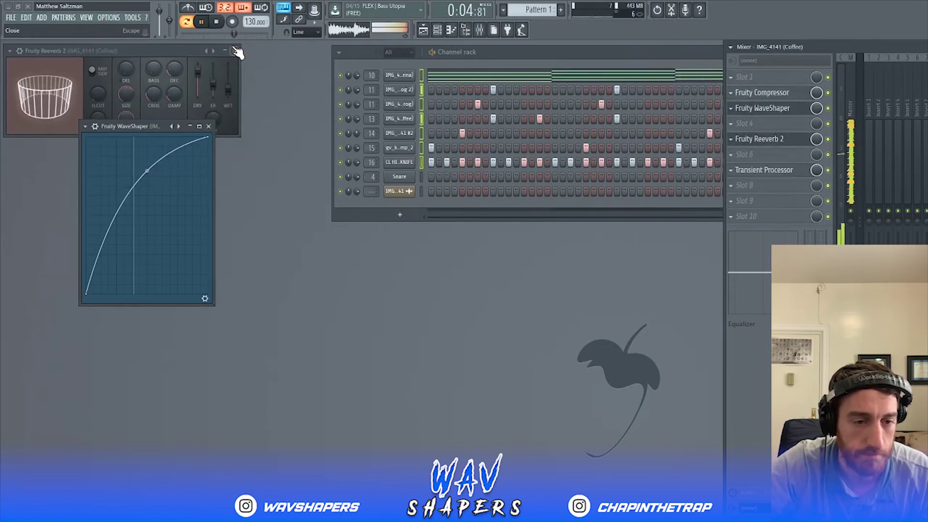
{"action": "left_click", "coordinate": [234, 51]}
{"action": "key", "text": "F9"}
{"action": "left_click", "coordinate": [208, 126]}
{"action": "key", "text": "space"}
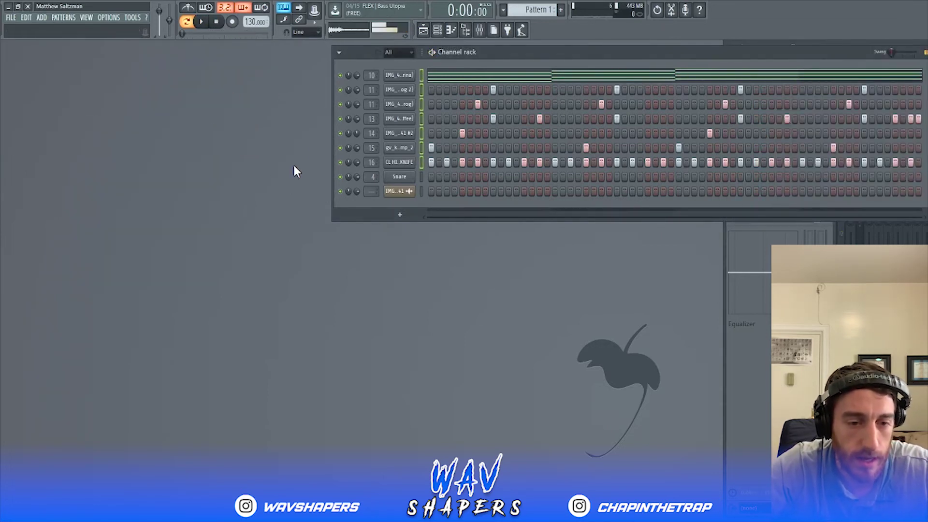
Step: Clone the IMG_4141 (ocarina) channel, route the copy to mixer track 24 and open its sample settings
{"action": "right_click", "coordinate": [407, 91]}
{"action": "left_click", "coordinate": [434, 155]}
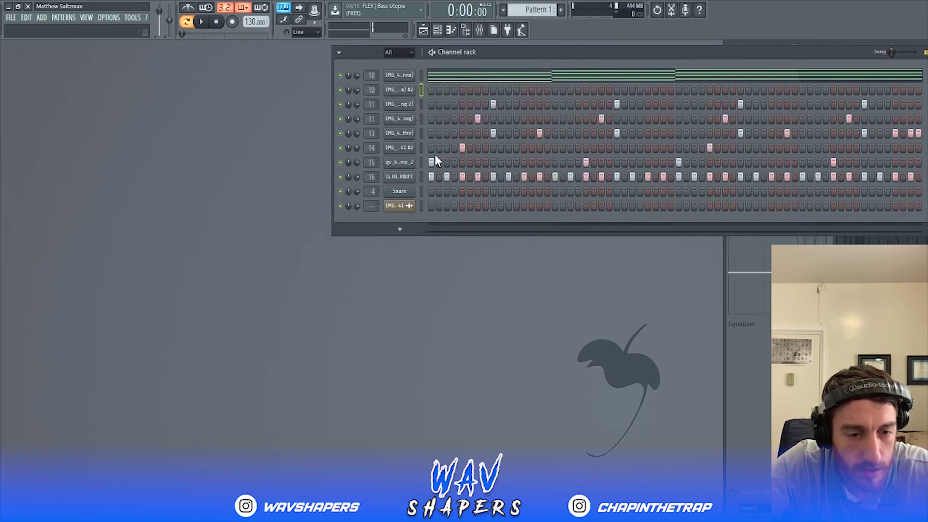
{"action": "left_click", "coordinate": [406, 92]}
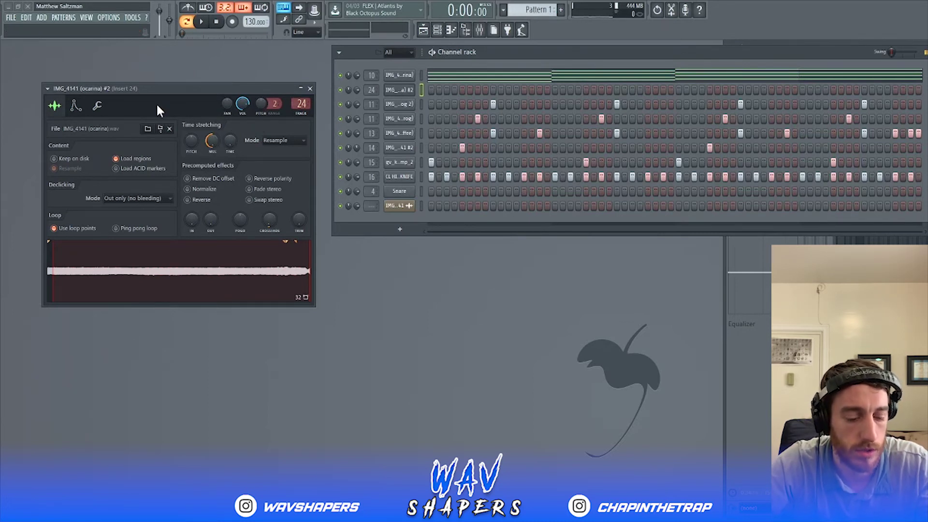
Step: Audition the cloned ocarina sample and set its time-stretching mode to Auto
{"action": "key", "text": "b"}
{"action": "key", "text": "b"}
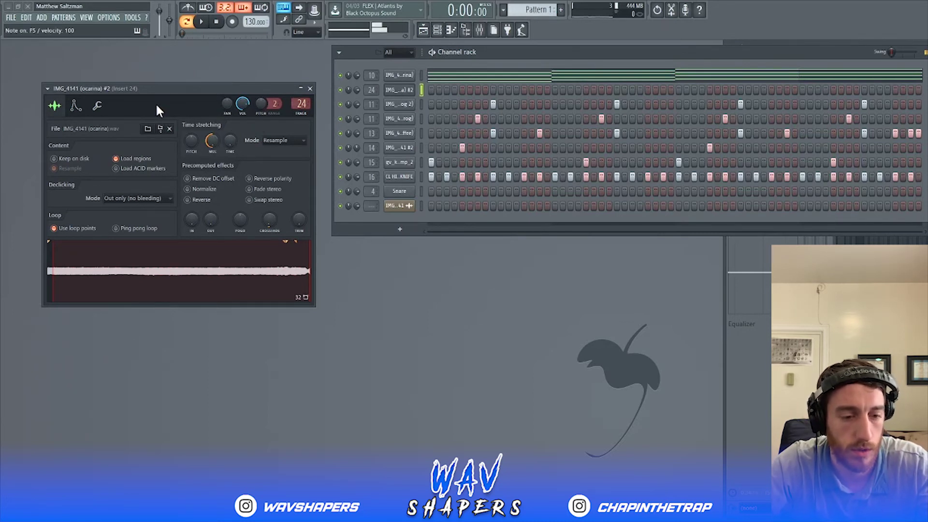
{"action": "right_click", "coordinate": [195, 141]}
{"action": "left_click", "coordinate": [210, 149]}
{"action": "key", "text": "b"}
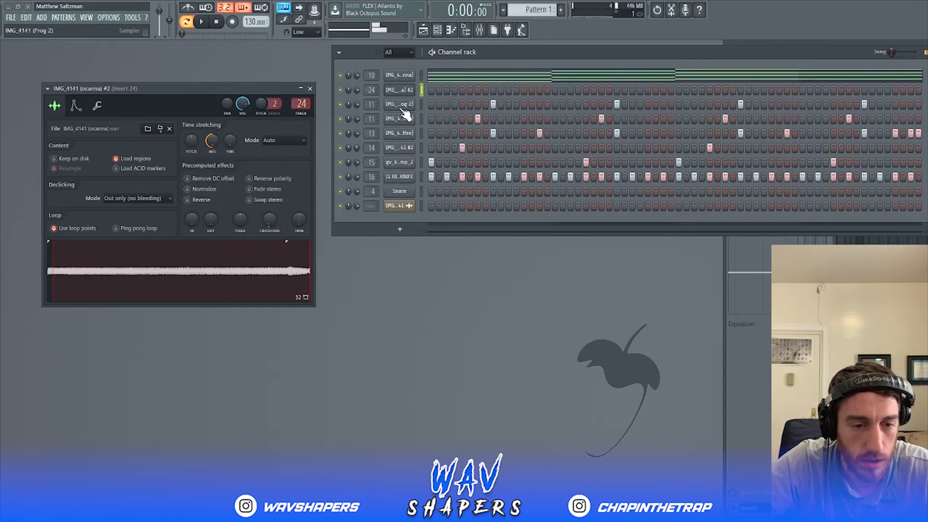
Step: Open the piano roll of the cloned IMG_4141 (ocarina) #2 channel and close its sample settings window
{"action": "right_click", "coordinate": [400, 92]}
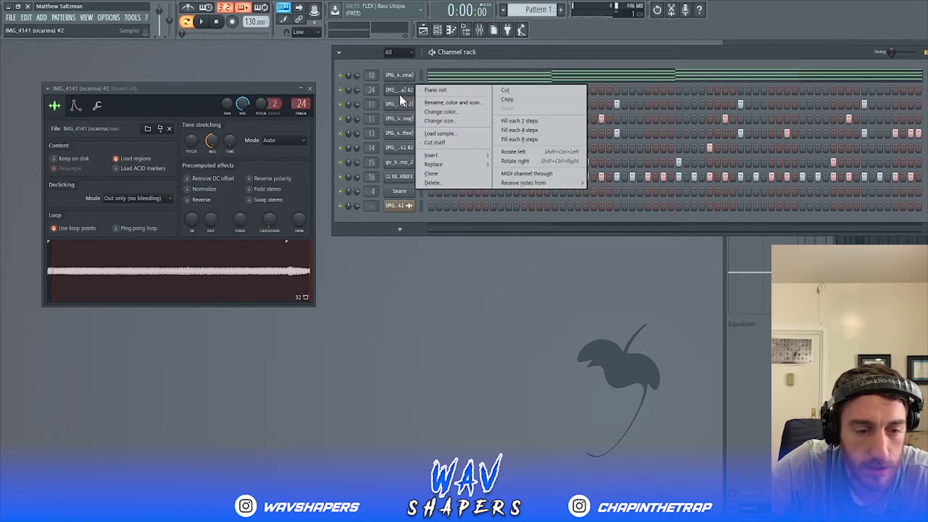
{"action": "left_click", "coordinate": [438, 89]}
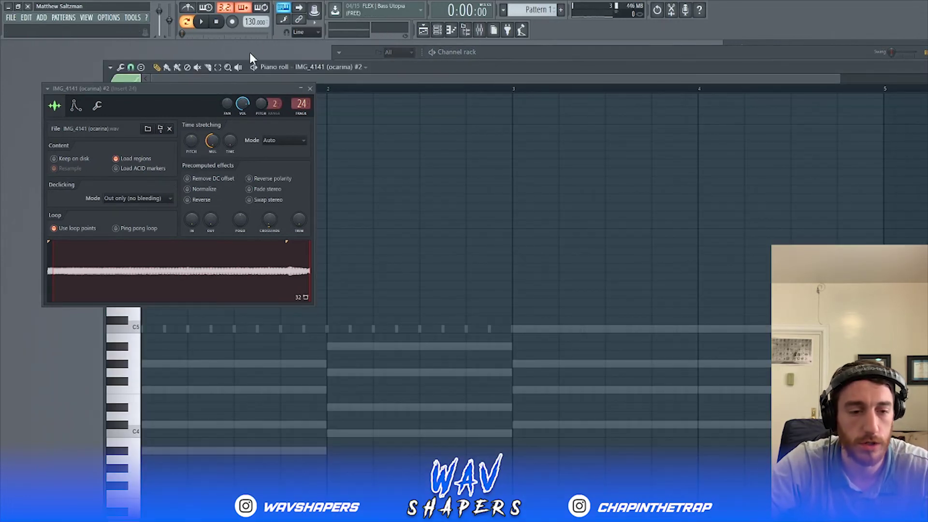
{"action": "left_click", "coordinate": [309, 88]}
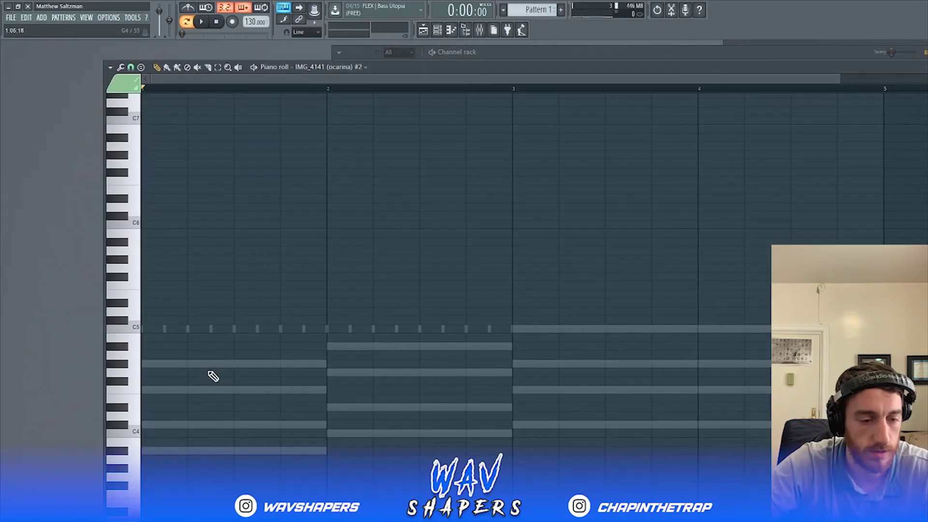
Step: Enter the opening of the ocarina melody in bar 1 with a C5 note at step 3 and an F5 note at step 5
{"action": "mouse_move", "coordinate": [162, 263]}
{"action": "left_mouse_down"}
{"action": "mouse_move", "coordinate": [114, 259]}
{"action": "mouse_move", "coordinate": [112, 367]}
{"action": "left_mouse_up"}
{"action": "left_click_drag", "start_coordinate": [325, 363], "coordinate": [175, 365]}
{"action": "left_click", "coordinate": [188, 329]}
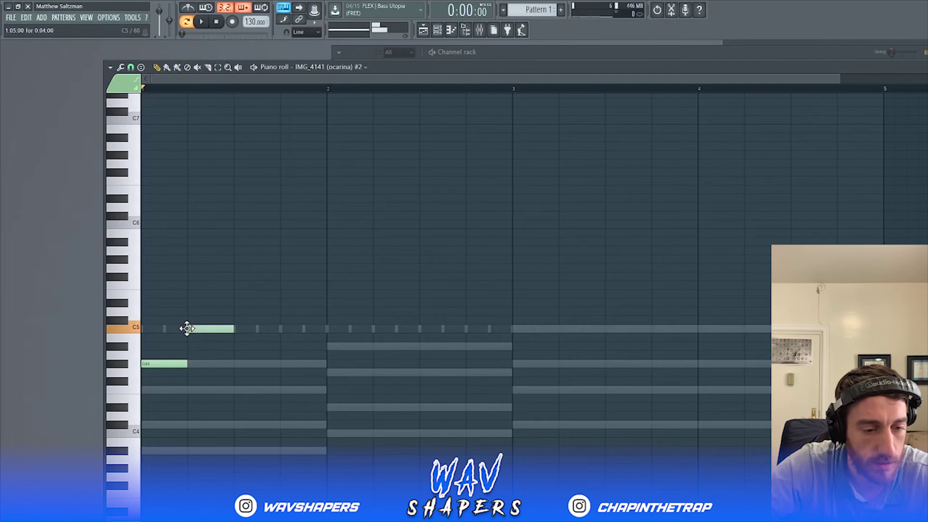
{"action": "key", "text": "space"}
{"action": "left_click", "coordinate": [235, 312]}
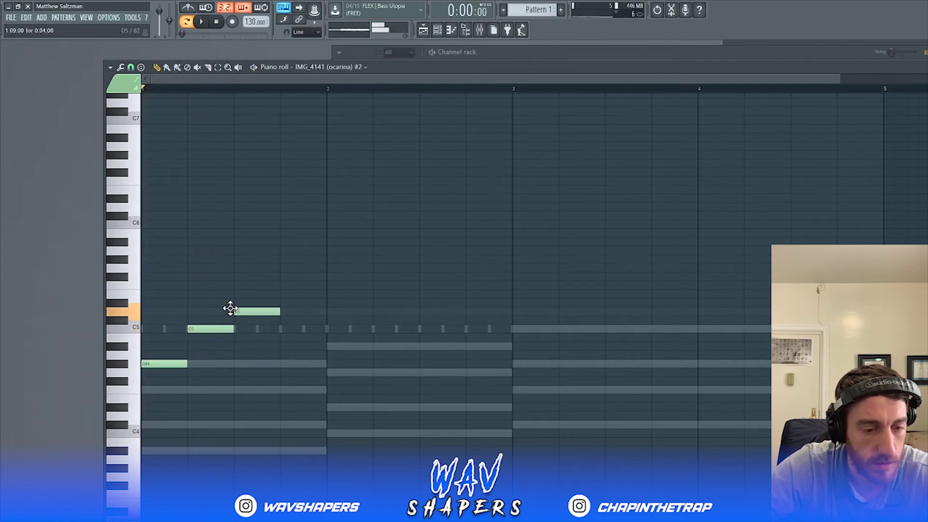
{"action": "left_click_drag", "start_coordinate": [216, 329], "coordinate": [185, 336]}
{"action": "right_click", "coordinate": [170, 362]}
{"action": "left_click_drag", "start_coordinate": [235, 312], "coordinate": [193, 289]}
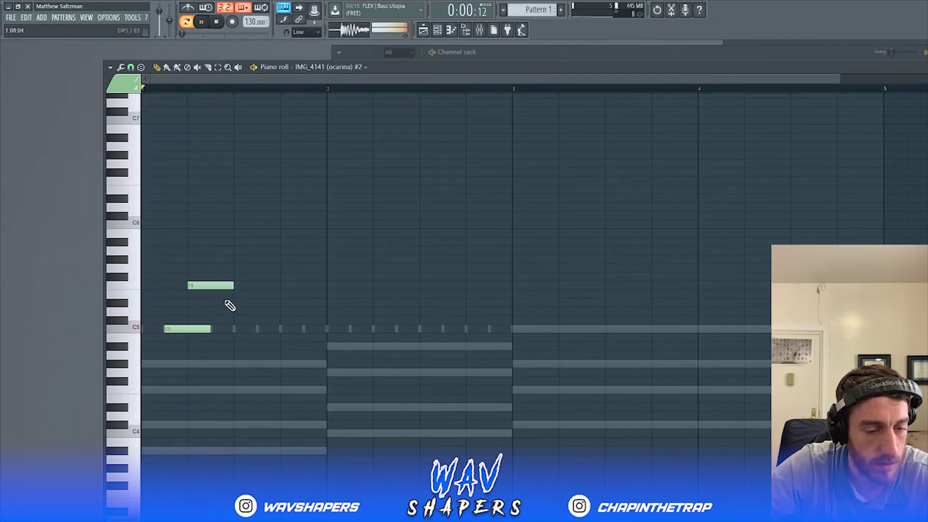
Step: Lengthen the F5 note to the end of bar 1, turn it into a slide note and audition it
{"action": "key", "text": "space"}
{"action": "left_click_drag", "start_coordinate": [270, 285], "coordinate": [324, 284]}
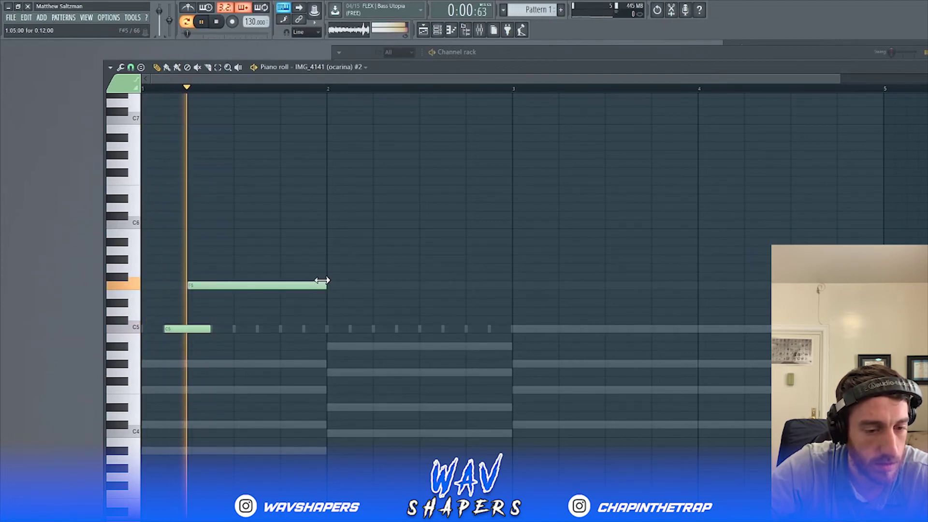
{"action": "key", "text": "space"}
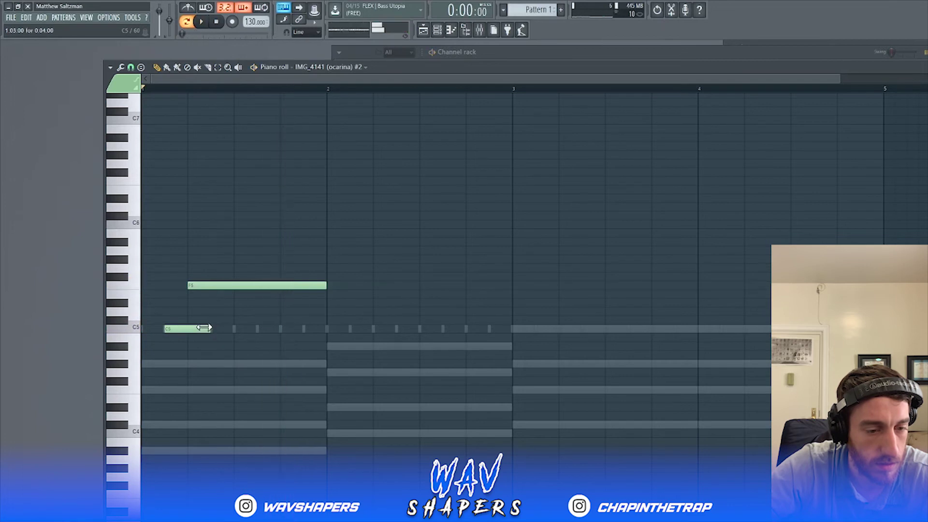
{"action": "double_click", "coordinate": [205, 286]}
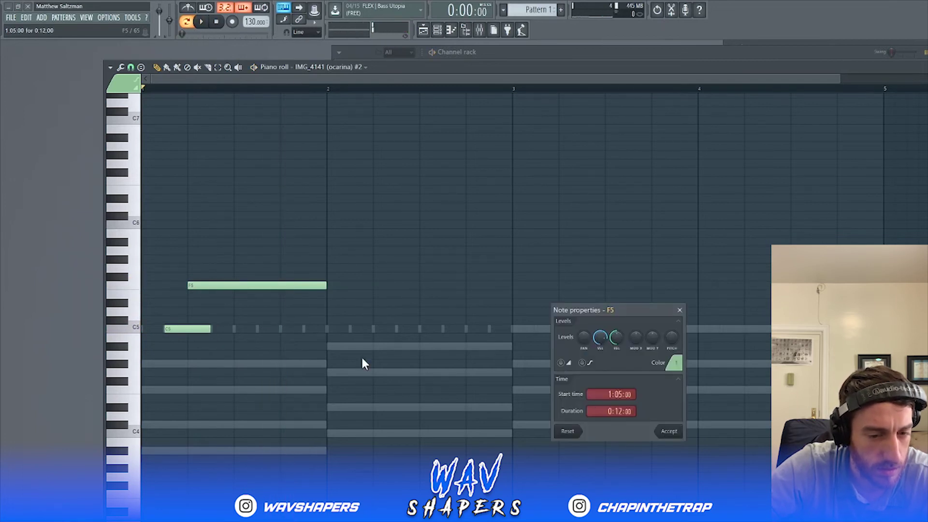
{"action": "left_click", "coordinate": [677, 431]}
{"action": "key", "text": "space"}
{"action": "key", "text": "space"}
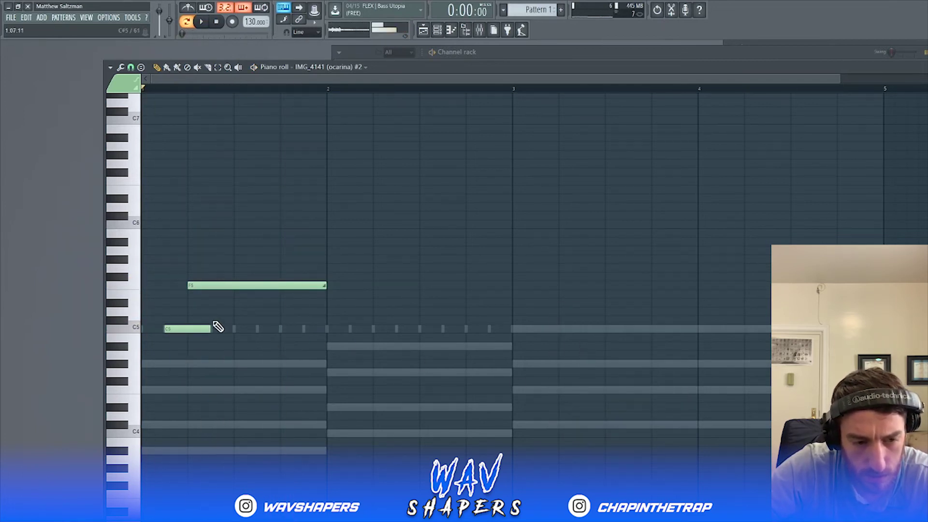
Step: Shorten the F5 slide note to two steps and resize the C5 note to six steps, auditioning the slide
{"action": "left_click_drag", "start_coordinate": [209, 327], "coordinate": [326, 328]}
{"action": "key", "text": "space"}
{"action": "key", "text": "space"}
{"action": "left_click_drag", "start_coordinate": [325, 282], "coordinate": [211, 286]}
{"action": "key", "text": "space"}
{"action": "key", "text": "space"}
{"action": "key", "text": "space"}
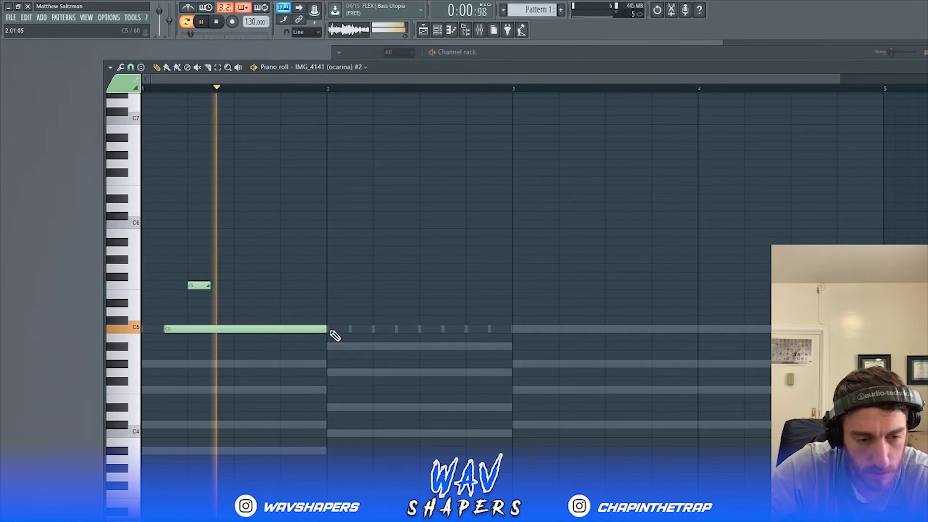
{"action": "key", "text": "space"}
{"action": "left_click_drag", "start_coordinate": [321, 328], "coordinate": [219, 327]}
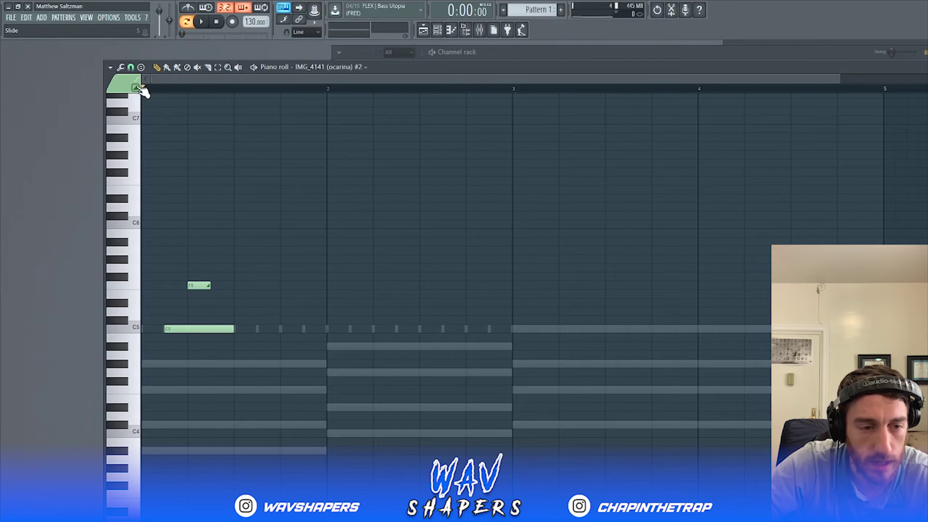
Step: Add a second slide note in bar 1 and place a six-step G#5 note at step 9, checking by playback
{"action": "left_click", "coordinate": [177, 173]}
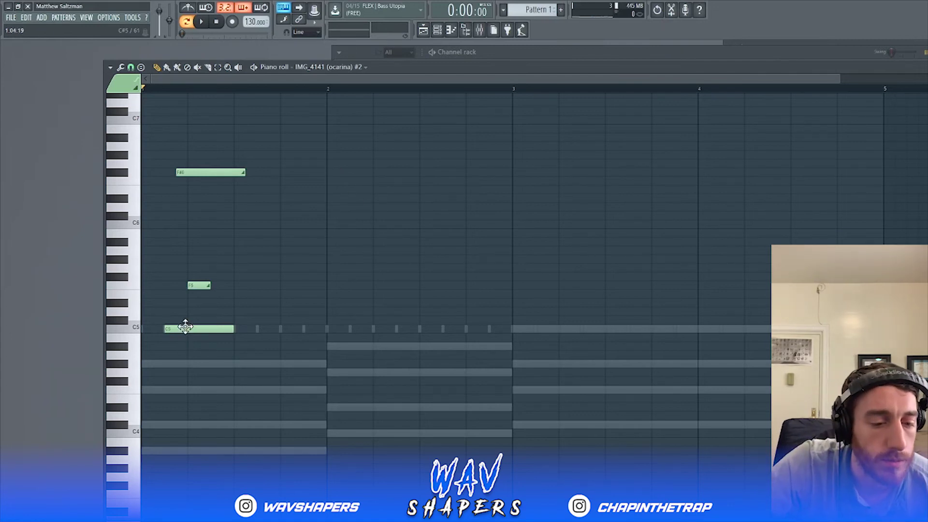
{"action": "left_click_drag", "start_coordinate": [205, 169], "coordinate": [326, 275]}
{"action": "key", "text": "space"}
{"action": "key", "text": "space"}
{"action": "left_click", "coordinate": [236, 269]}
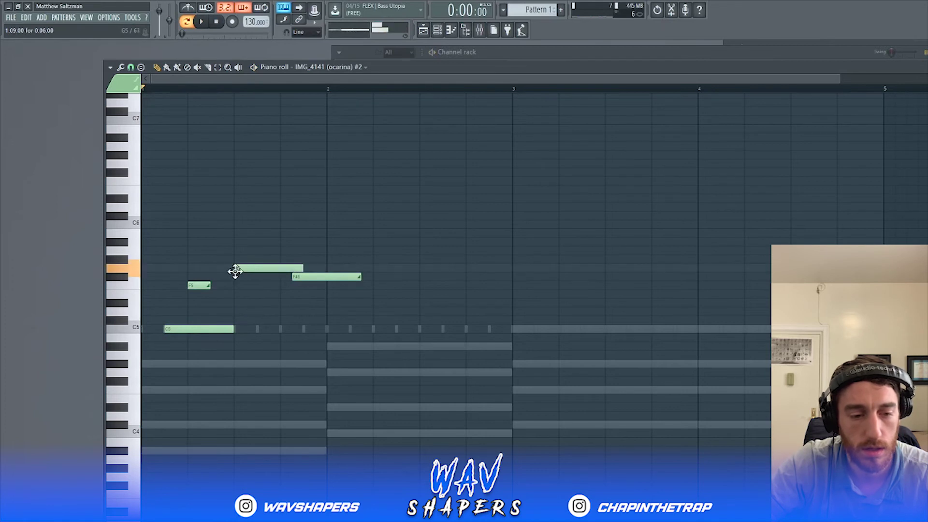
{"action": "left_click_drag", "start_coordinate": [236, 271], "coordinate": [234, 260]}
{"action": "key", "text": "space"}
Step: Place the second slide as a two-step F5 note at step 11, beneath the G#5 note, and audition it
{"action": "left_click_drag", "start_coordinate": [326, 278], "coordinate": [279, 295]}
{"action": "key", "text": "space"}
{"action": "key", "text": "space"}
{"action": "key", "text": "space"}
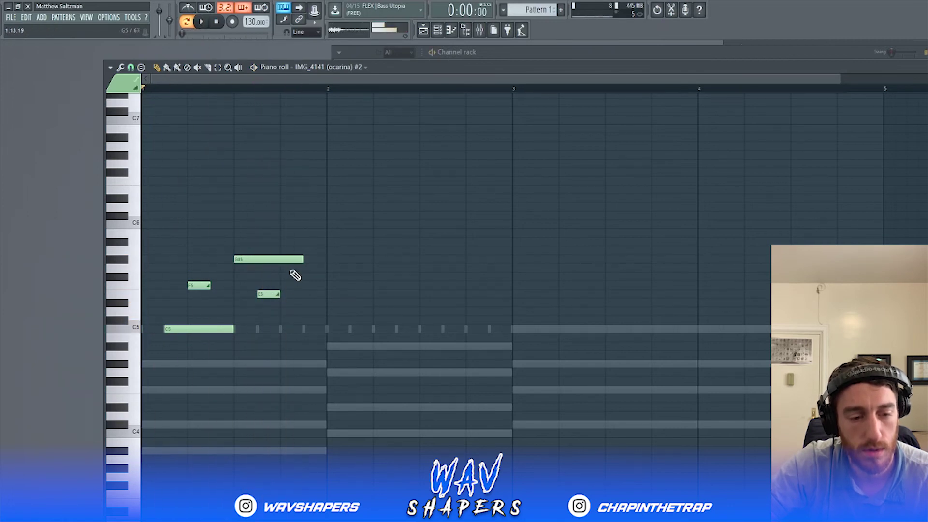
{"action": "right_click", "coordinate": [257, 294]}
{"action": "key", "text": "space"}
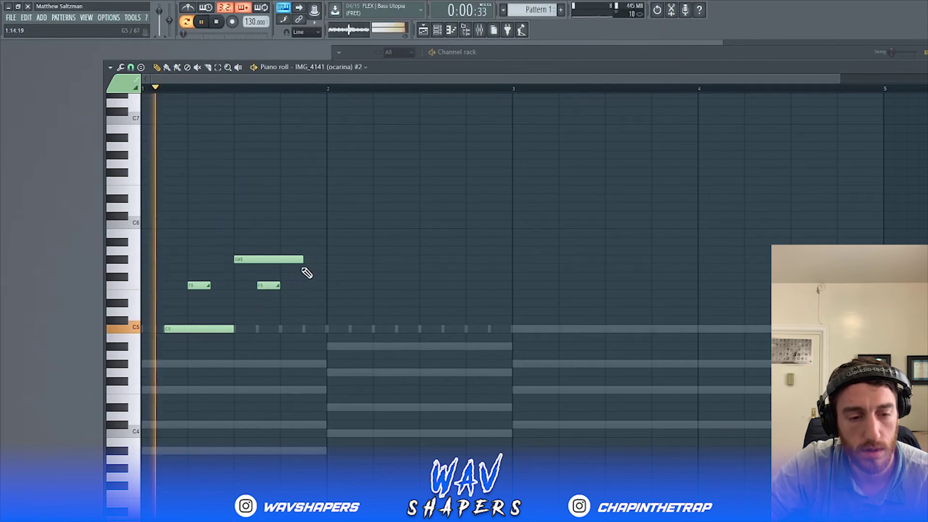
{"action": "key", "text": "space"}
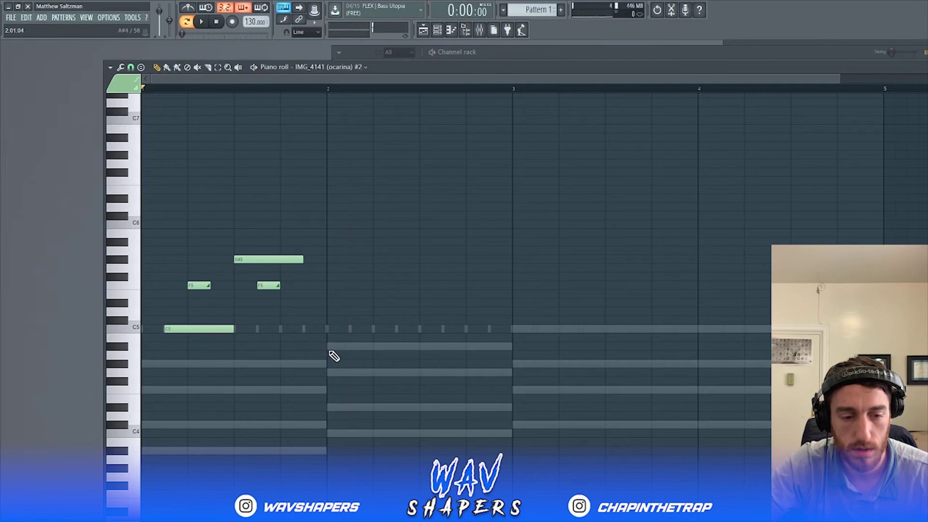
Step: Start bar 2 with two-step notes G4 at step 1, A#4 at step 5 and C5 at step 7, auditioning the phrase
{"action": "left_click", "coordinate": [331, 372]}
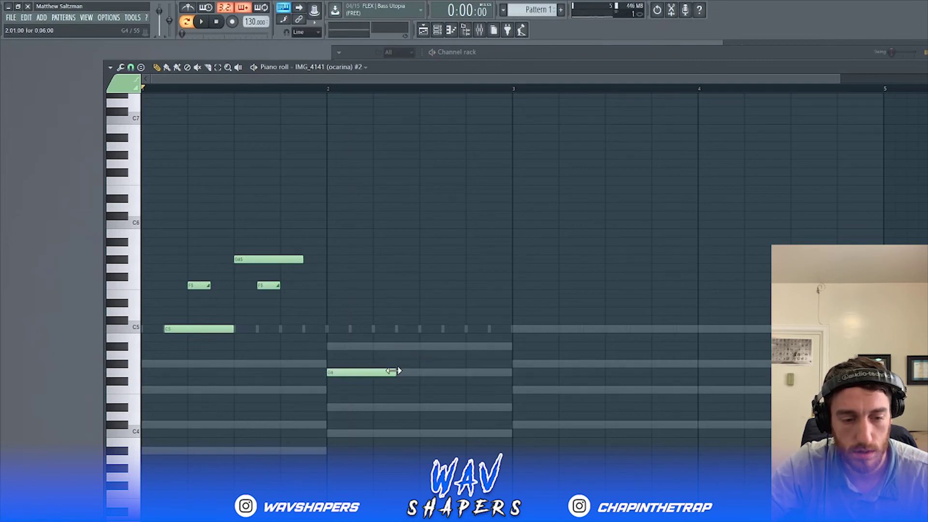
{"action": "left_click", "coordinate": [375, 345]}
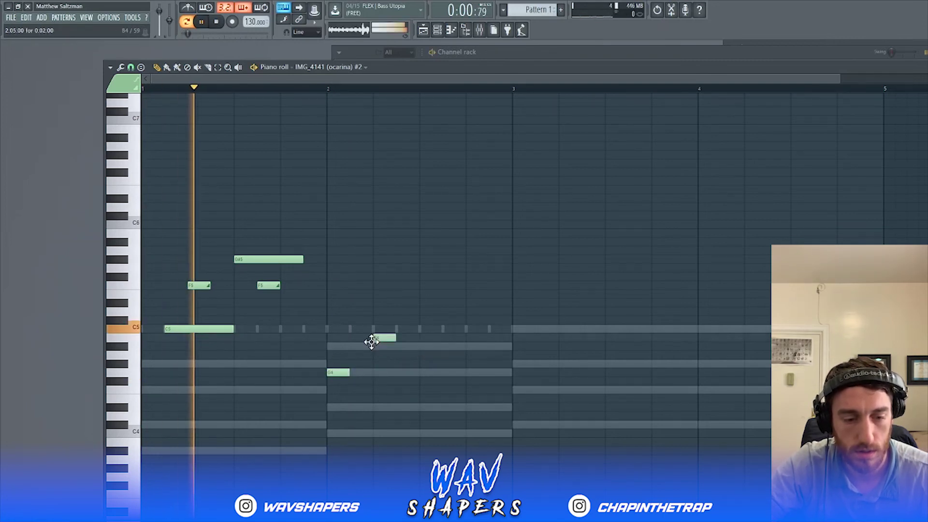
{"action": "key", "text": "space"}
{"action": "mouse_move", "coordinate": [401, 364]}
{"action": "left_mouse_down"}
{"action": "mouse_move", "coordinate": [392, 324]}
{"action": "mouse_move", "coordinate": [404, 327]}
{"action": "mouse_move", "coordinate": [408, 285]}
{"action": "mouse_move", "coordinate": [410, 330]}
{"action": "left_mouse_up"}
{"action": "key", "text": "space"}
{"action": "key", "text": "space"}
{"action": "key", "text": "space"}
{"action": "key", "text": "space"}
{"action": "key", "text": "space"}
{"action": "key", "text": "space"}
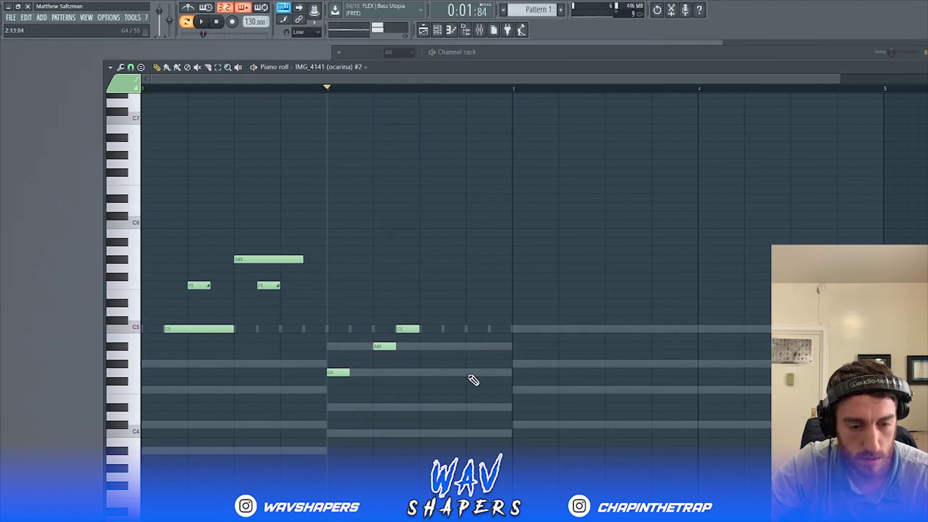
Step: Finish bar 2 with a two-step G4 note at step 11 and an A#4 note from step 13 to the bar's end
{"action": "left_click", "coordinate": [440, 372]}
{"action": "left_click", "coordinate": [471, 346]}
{"action": "key", "text": "space"}
{"action": "left_click_drag", "start_coordinate": [488, 348], "coordinate": [512, 347]}
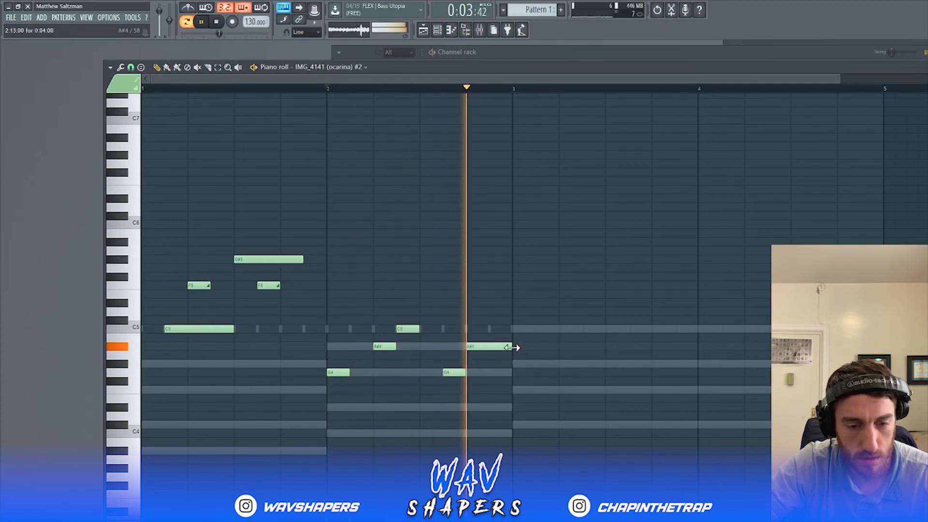
{"action": "key", "text": "space"}
Step: Duplicate the two-bar melody and shift the copy two steps later so it lines up with bars 3 and 4
{"action": "key", "text": "ctrl+b"}
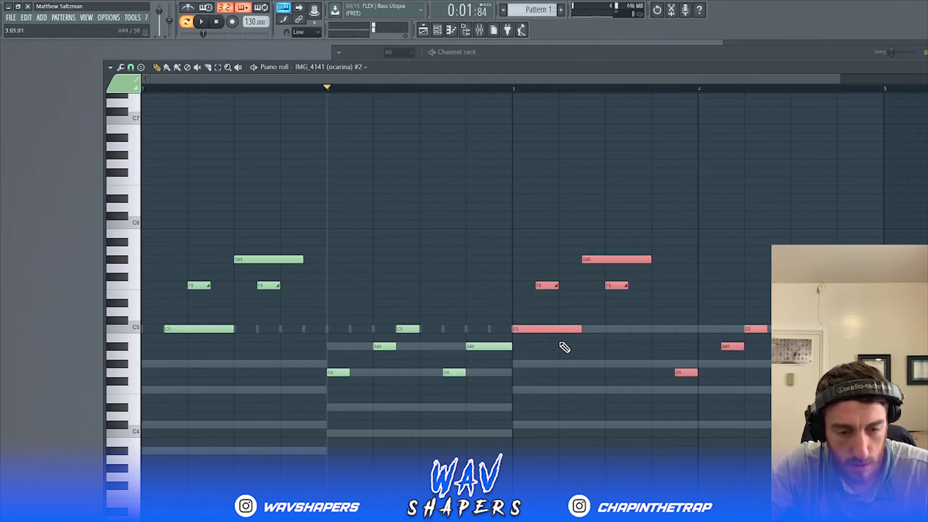
{"action": "mouse_move", "coordinate": [560, 333]}
{"action": "left_mouse_down"}
{"action": "mouse_move", "coordinate": [584, 331]}
{"action": "mouse_move", "coordinate": [578, 338]}
{"action": "left_mouse_up"}
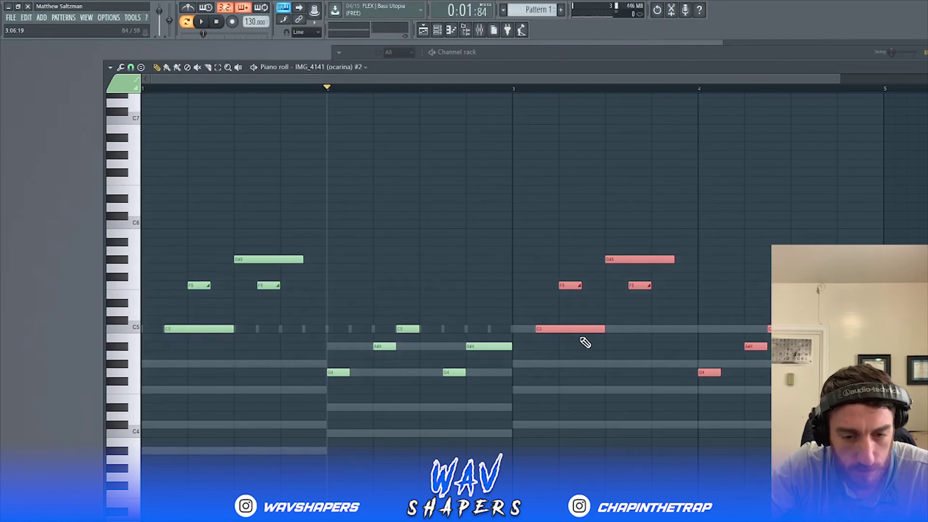
{"action": "key", "text": "space"}
{"action": "key", "text": "ctrl+d"}
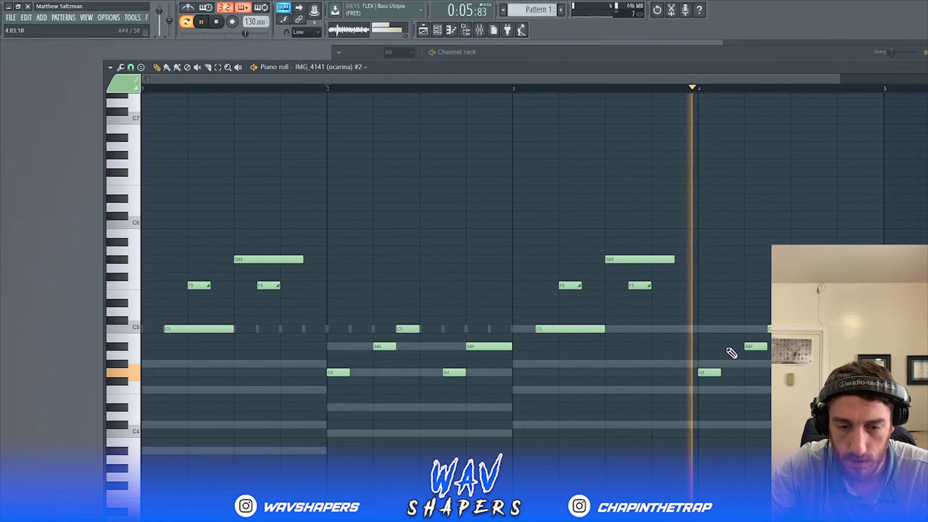
Step: Vary bar 4 by raising its first note to C5 and lowering its third note to G#4, and play the pattern
{"action": "key", "text": "space"}
{"action": "left_click_drag", "start_coordinate": [703, 375], "coordinate": [698, 329]}
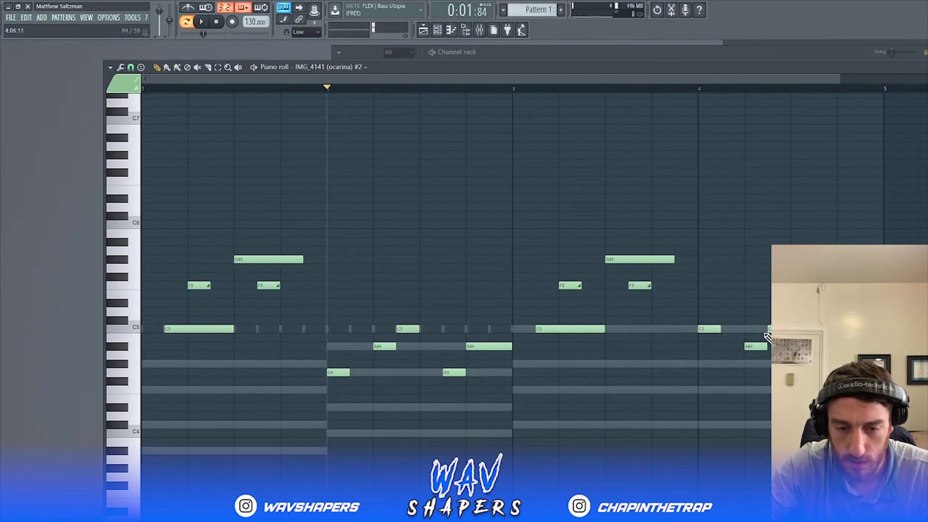
{"action": "left_click_drag", "start_coordinate": [774, 321], "coordinate": [771, 370]}
{"action": "key", "text": "space"}
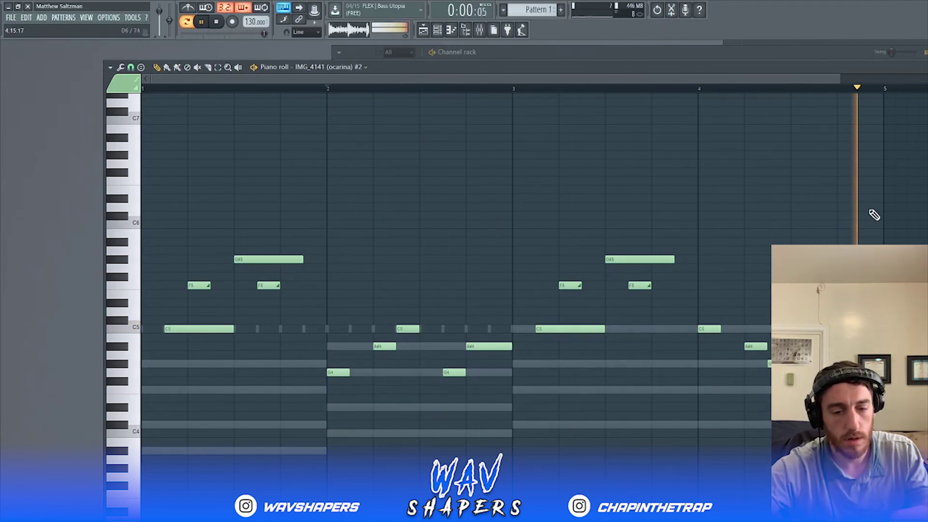
Step: Close the piano roll, add Fruity Delay 2 in slot 2 of mixer track 24 and lower its feedback cutoff
{"action": "key", "text": "Escape"}
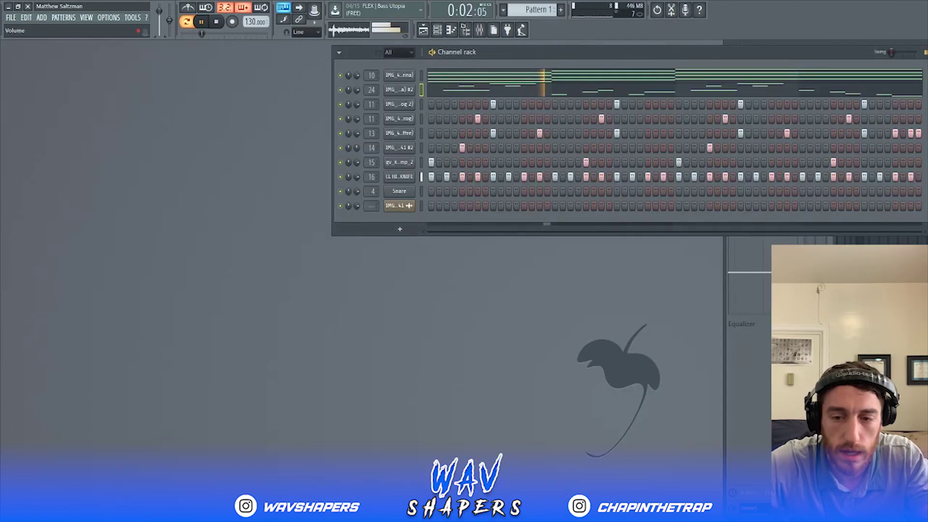
{"action": "left_click_drag", "start_coordinate": [846, 50], "coordinate": [328, 291]}
{"action": "left_click", "coordinate": [745, 94]}
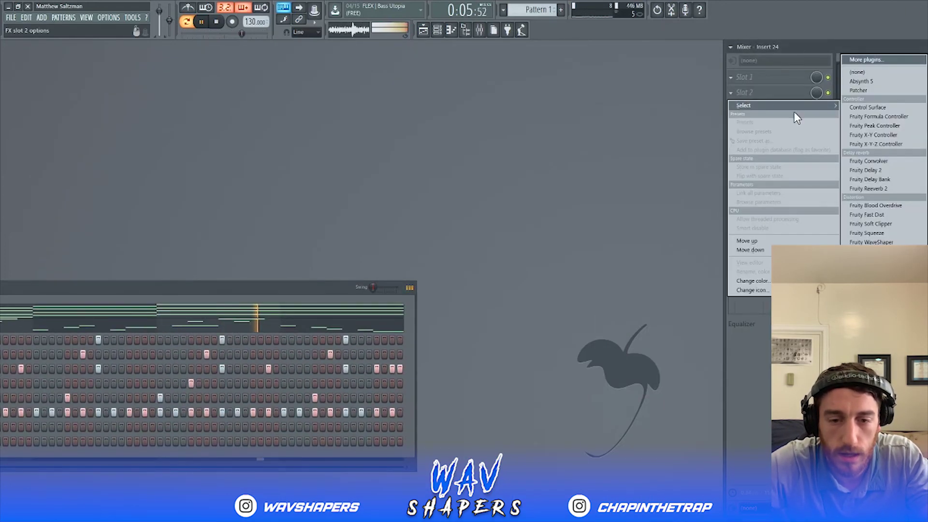
{"action": "left_click", "coordinate": [869, 173]}
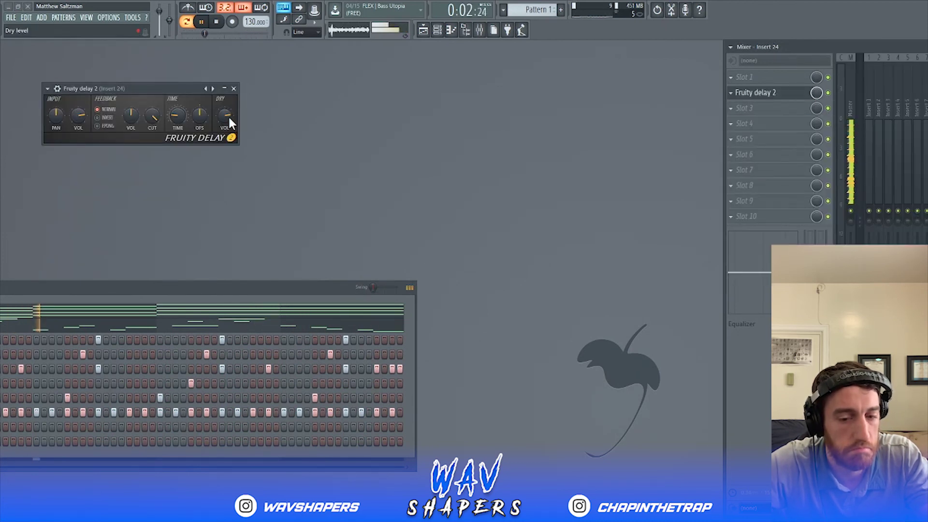
{"action": "left_click_drag", "start_coordinate": [153, 117], "coordinate": [132, 135]}
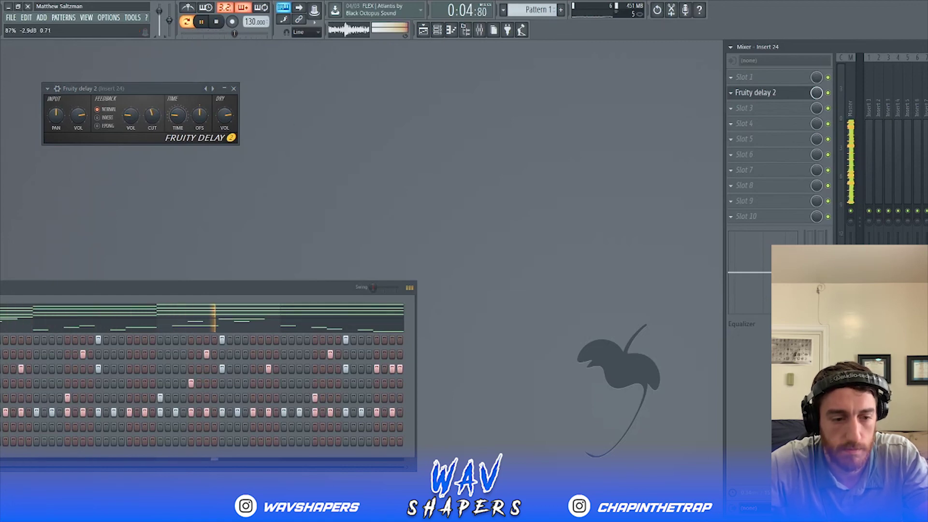
{"action": "left_click_drag", "start_coordinate": [216, 288], "coordinate": [565, 238]}
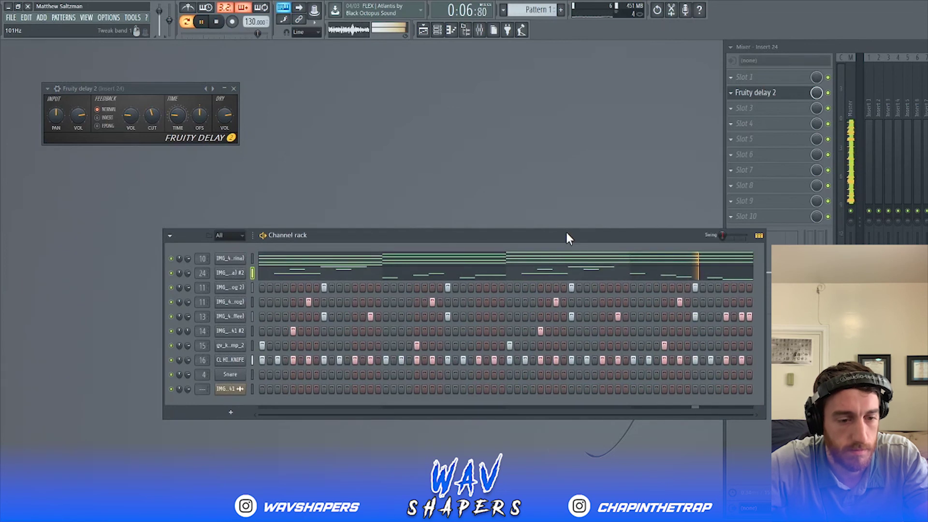